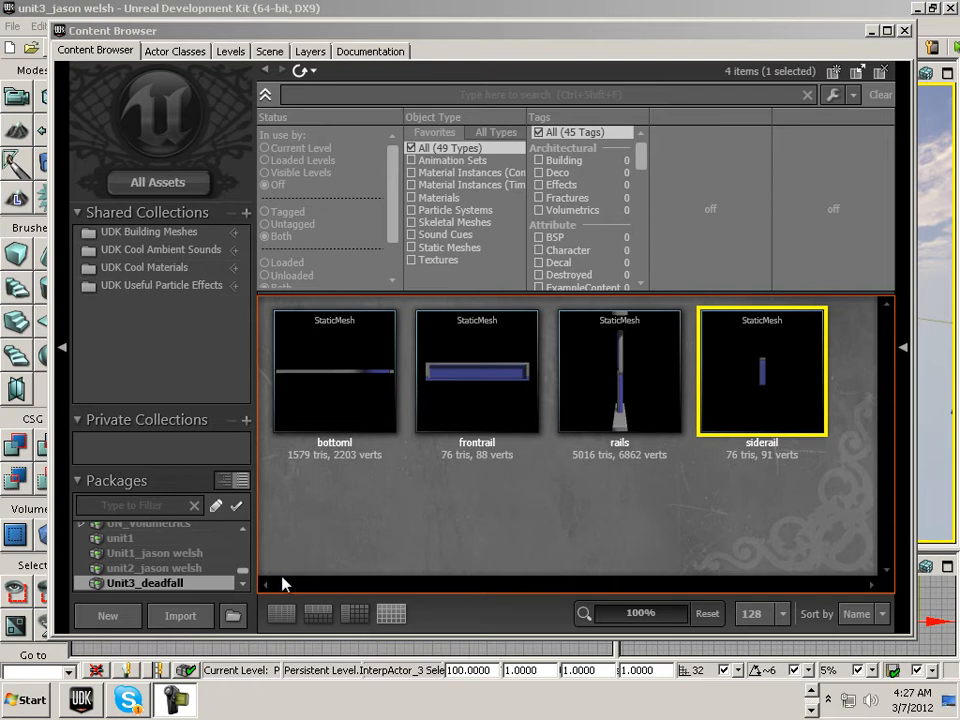
- Launch Adobe Photoshop CS5 and switch to a Mozilla Firefox window with the steel texture search
{"action": "left_click", "coordinate": [27, 704]}
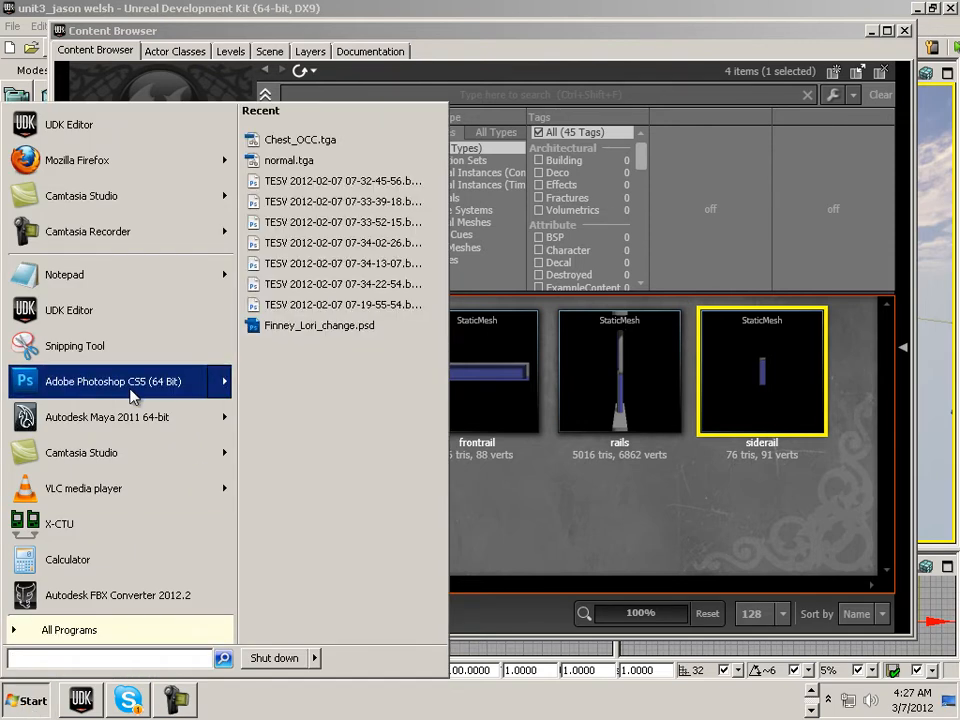
{"action": "left_click", "coordinate": [133, 395]}
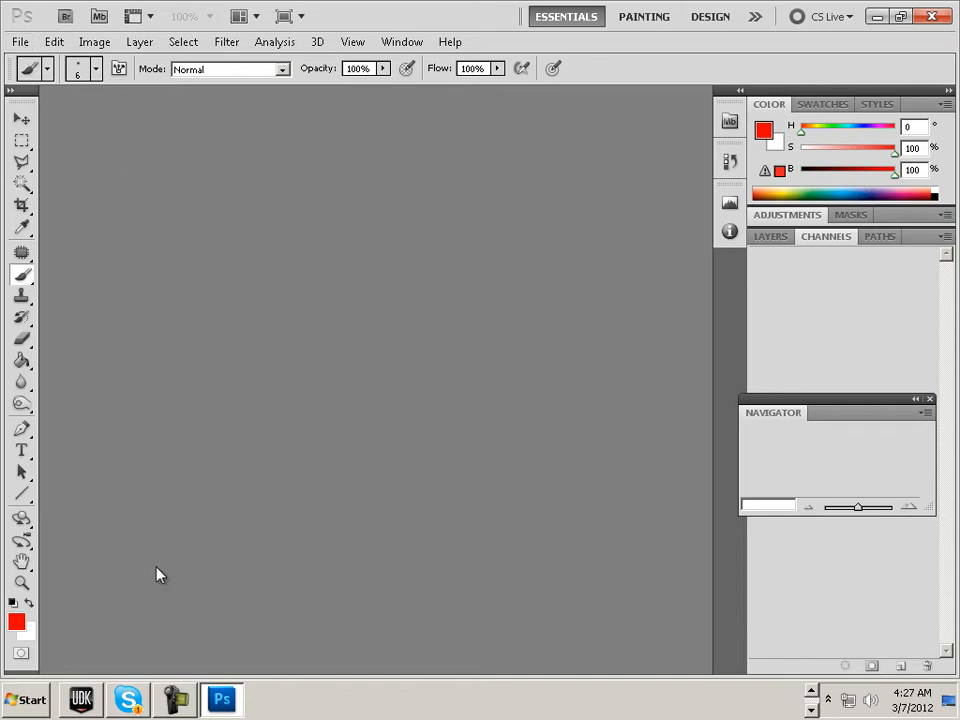
{"action": "left_click", "coordinate": [20, 700]}
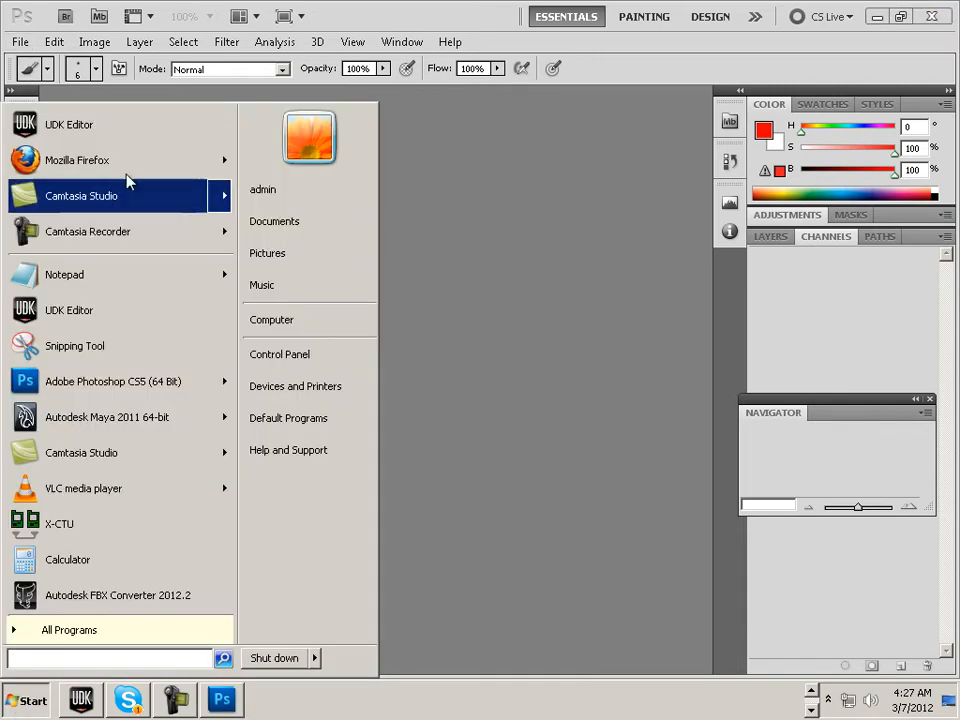
{"action": "mouse_move", "coordinate": [125, 169]}
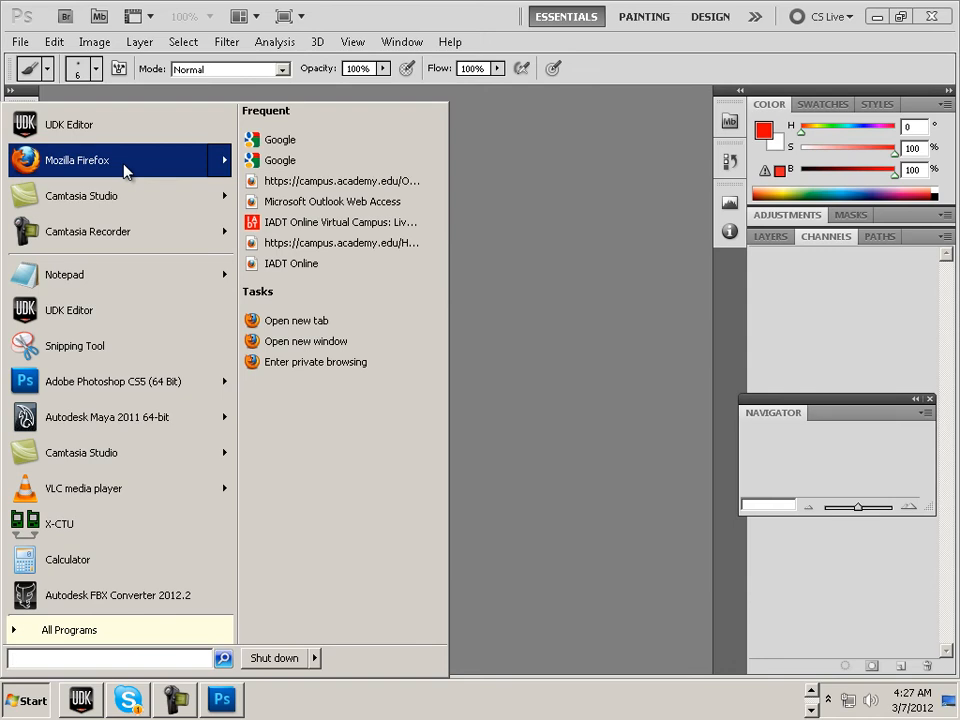
{"action": "left_click", "coordinate": [125, 169]}
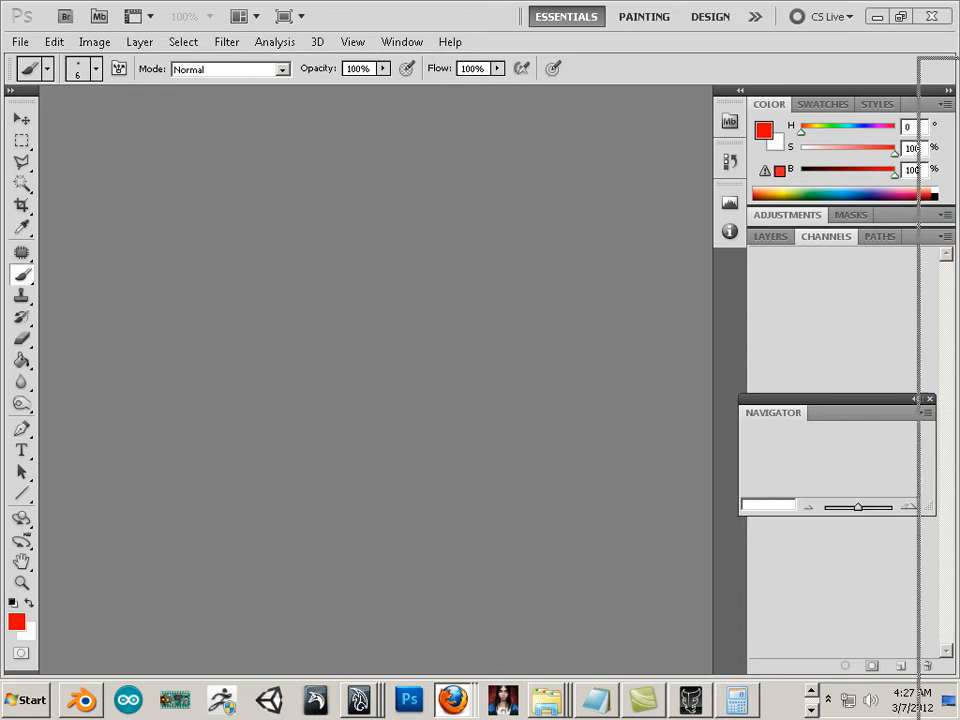
{"action": "left_click", "coordinate": [452, 700]}
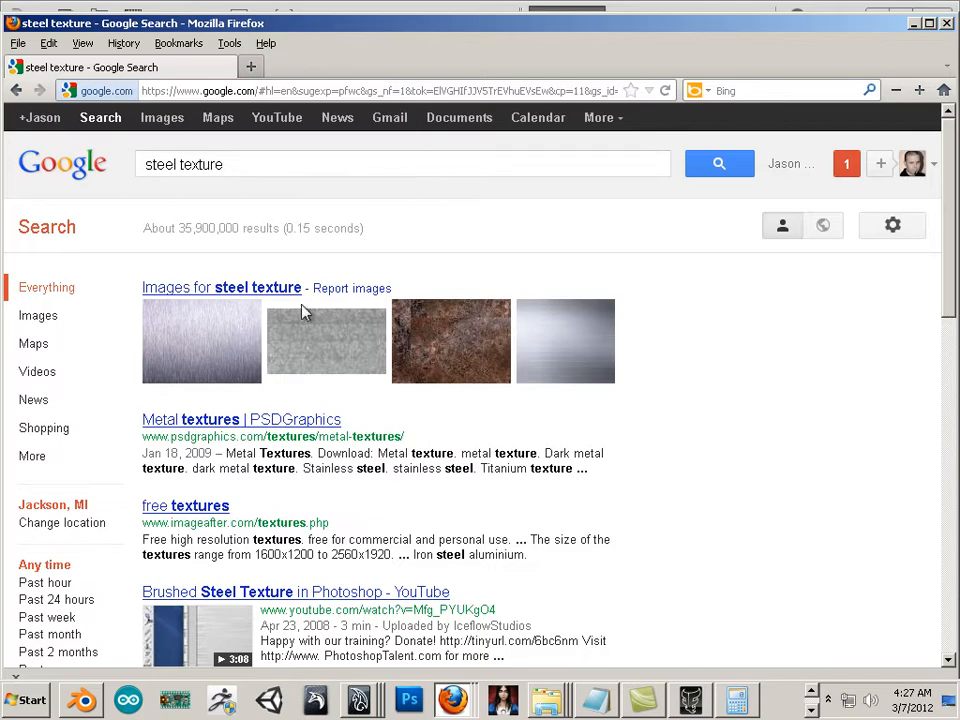
- Show the image results for the steel texture search and limit them to larger than 10 MP (3648×2736)
{"action": "left_click", "coordinate": [160, 118]}
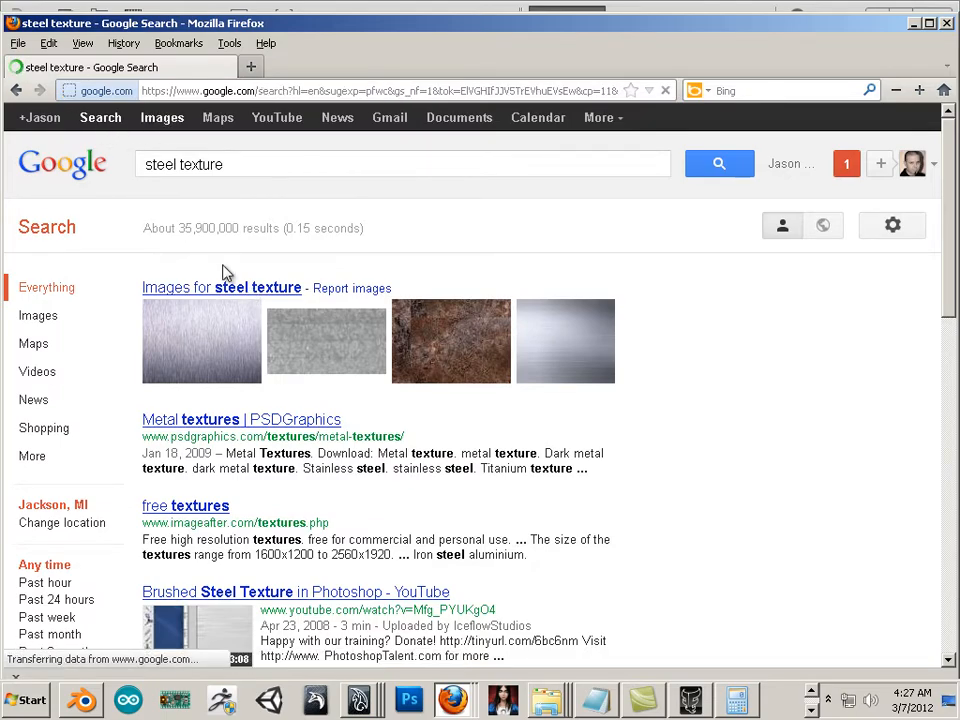
{"action": "scroll", "coordinate": [139, 510], "scroll_direction": "down", "scroll_amount": 4}
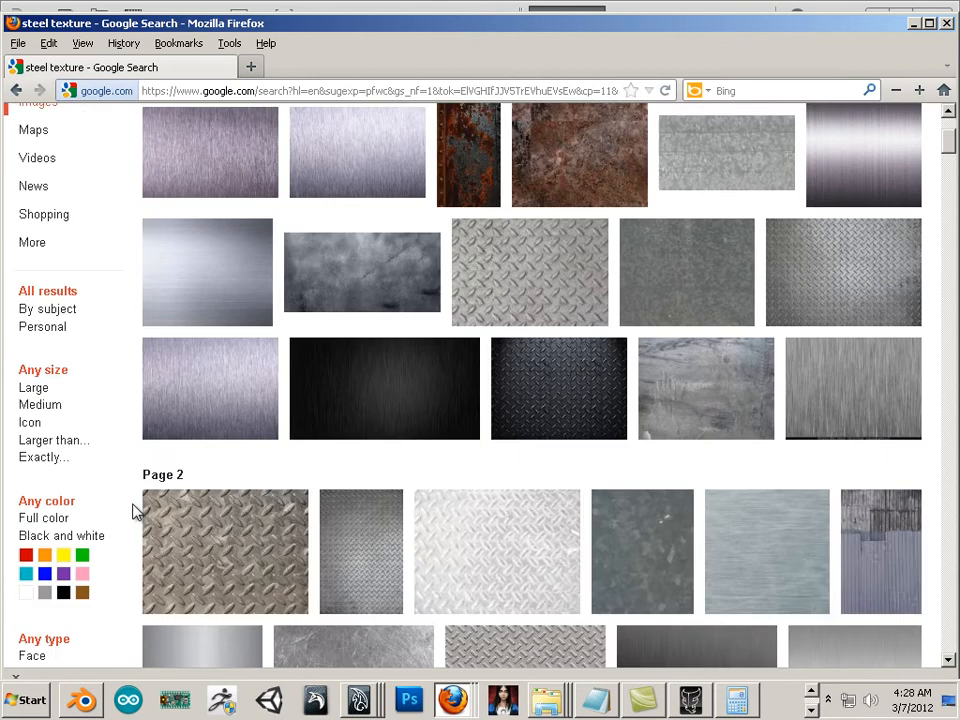
{"action": "left_click", "coordinate": [55, 440]}
{"action": "left_click", "coordinate": [122, 461]}
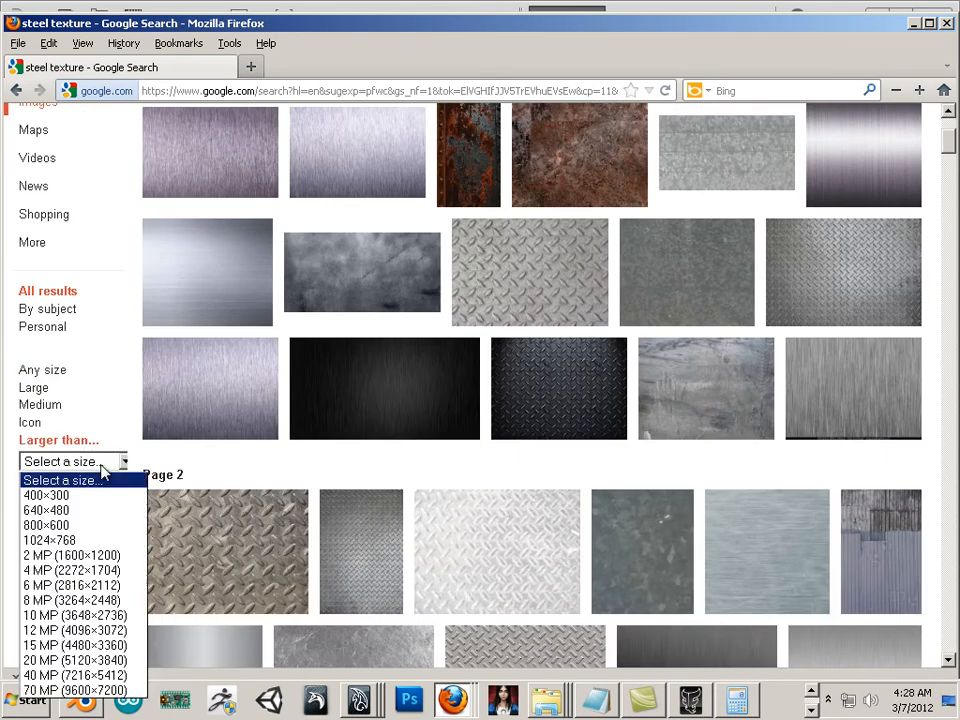
{"action": "left_click", "coordinate": [95, 615]}
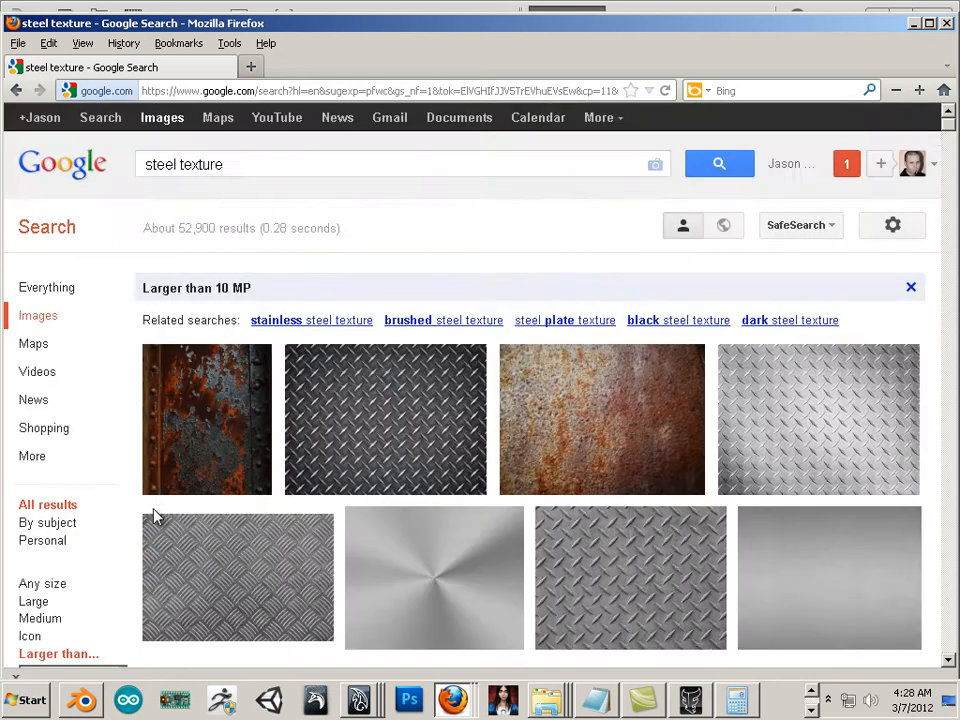
- Examine the first results for a usable metal surface, preview the plain grey texture on page 2, and return to the results
{"action": "scroll", "coordinate": [377, 596], "scroll_direction": "down", "scroll_amount": 10}
{"action": "scroll", "coordinate": [377, 596], "scroll_direction": "up", "scroll_amount": 7}
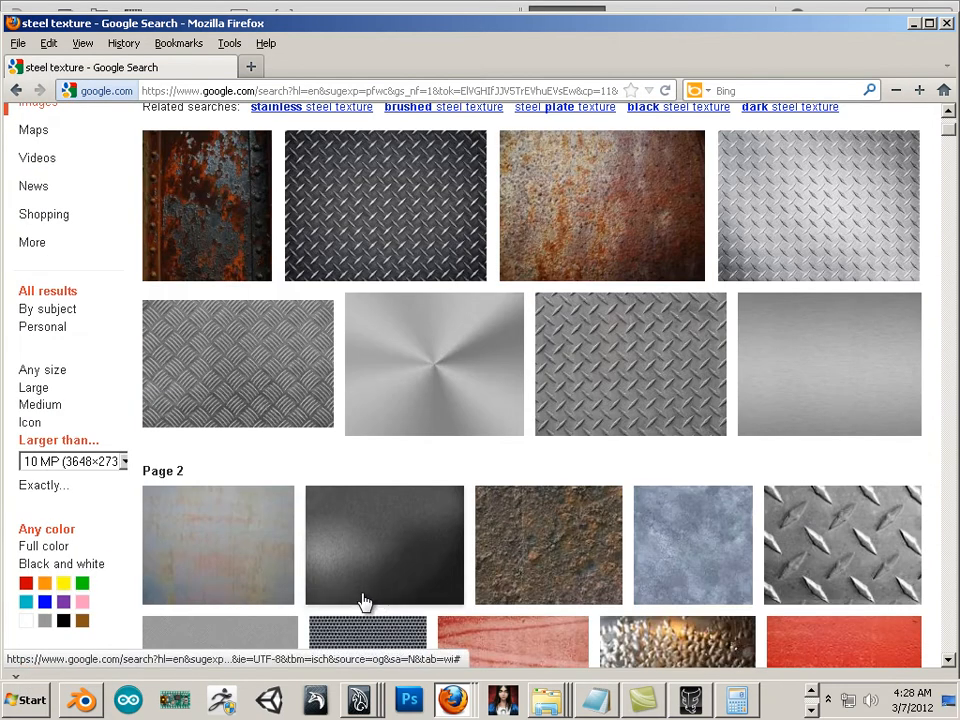
{"action": "scroll", "coordinate": [795, 442], "scroll_direction": "down", "scroll_amount": 3}
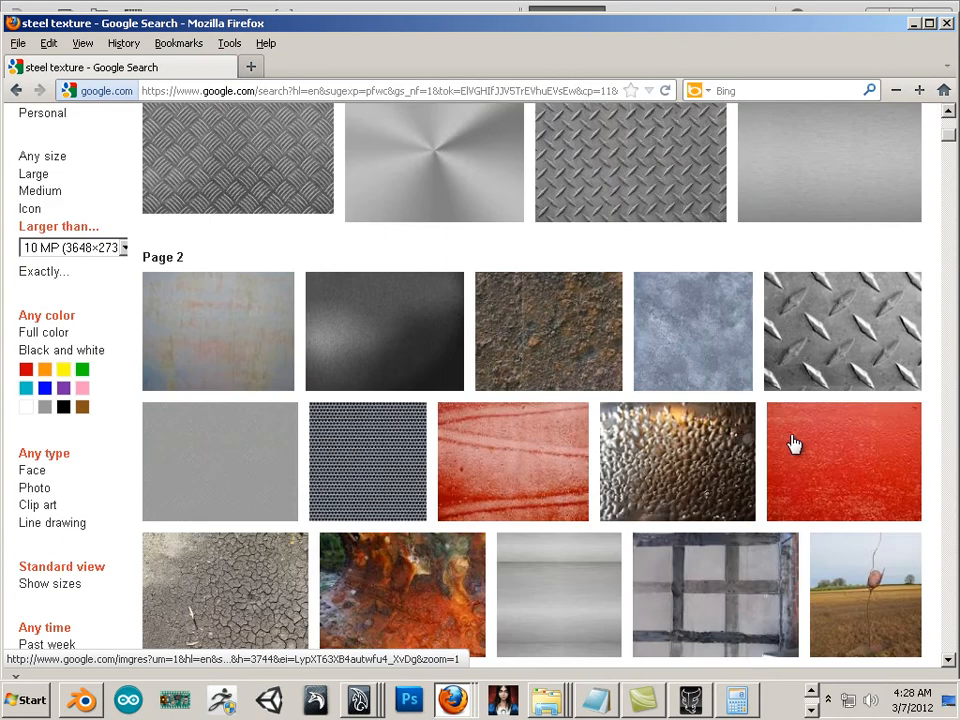
{"action": "left_click", "coordinate": [223, 489]}
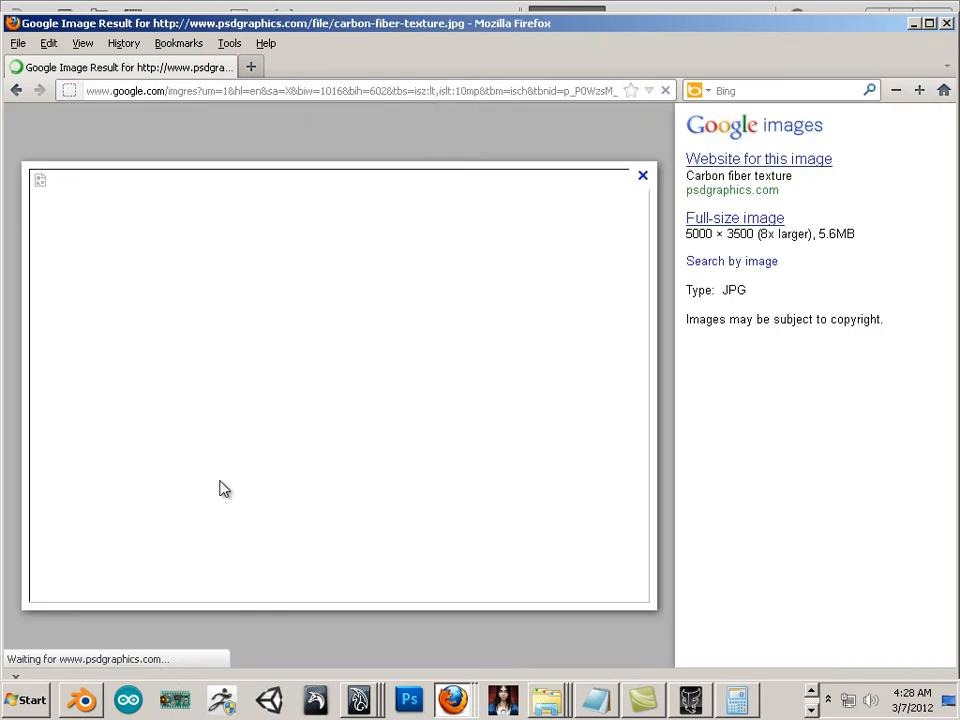
{"action": "left_click", "coordinate": [17, 92]}
- Look further through the steel texture images, preview the grey woven-looking texture on page 8, and return to the results
{"action": "scroll", "coordinate": [305, 403], "scroll_direction": "down", "scroll_amount": 7}
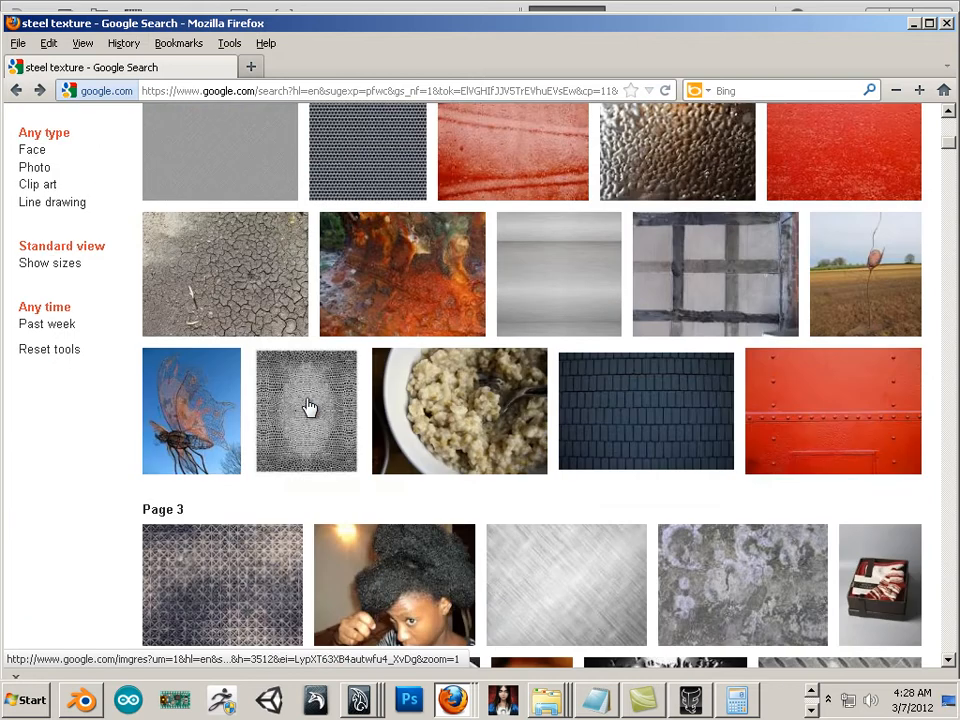
{"action": "scroll", "coordinate": [307, 405], "scroll_direction": "down", "scroll_amount": 7}
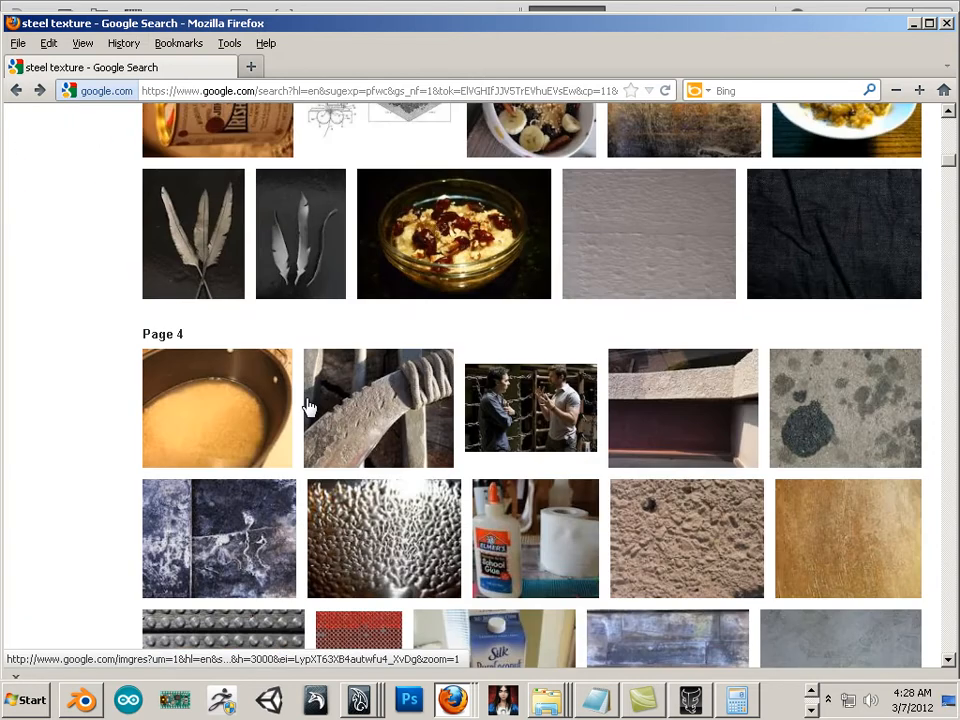
{"action": "scroll", "coordinate": [309, 407], "scroll_direction": "down", "scroll_amount": 6}
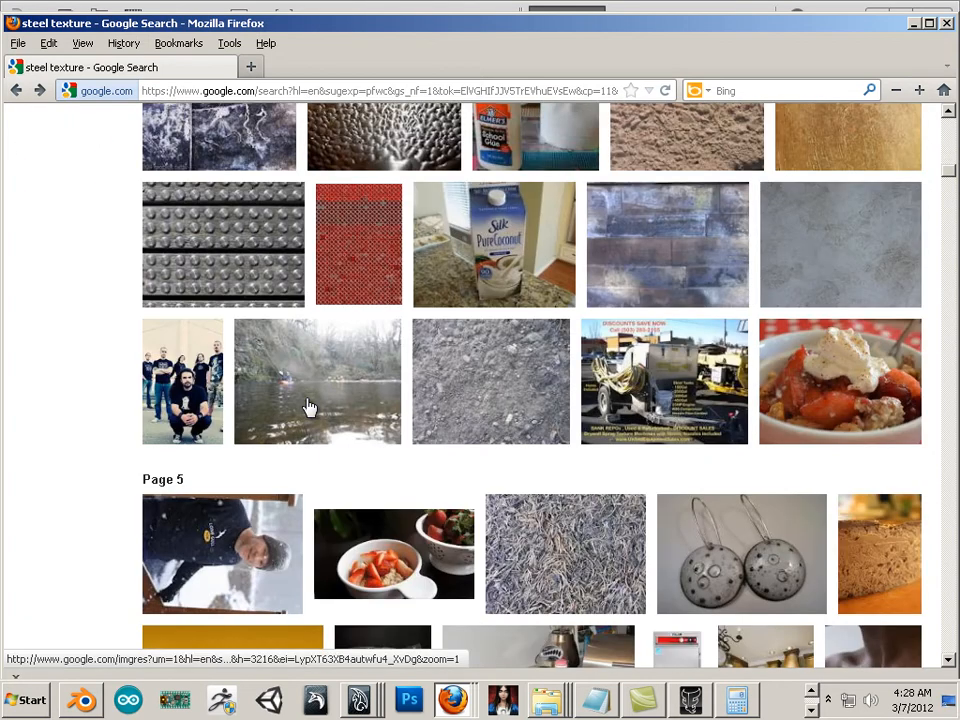
{"action": "scroll", "coordinate": [309, 407], "scroll_direction": "down", "scroll_amount": 10}
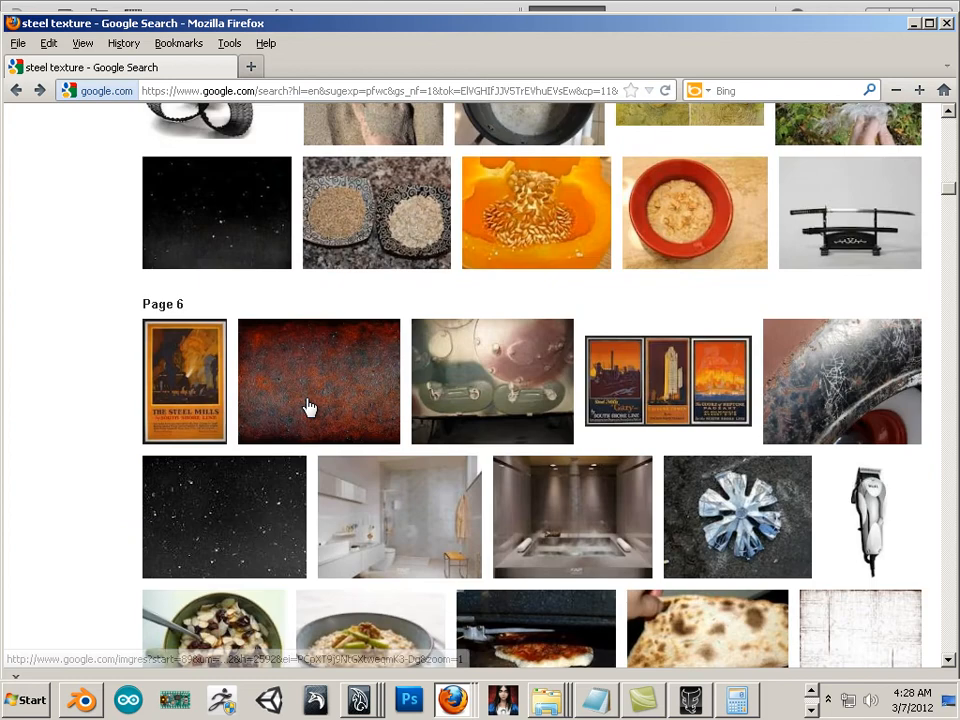
{"action": "scroll", "coordinate": [309, 407], "scroll_direction": "down", "scroll_amount": 11}
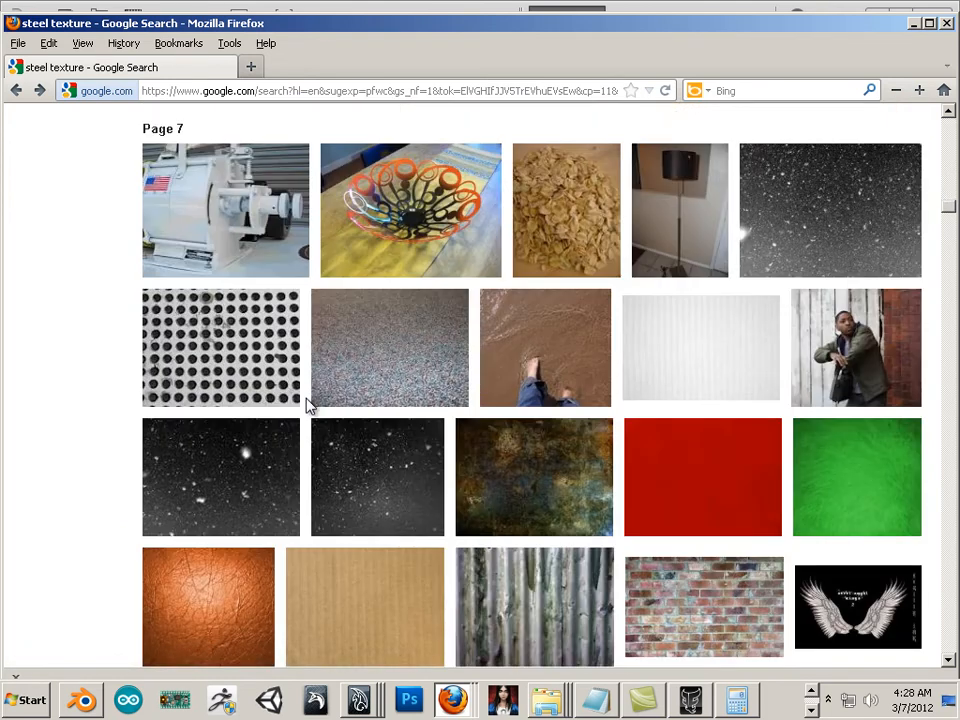
{"action": "scroll", "coordinate": [309, 407], "scroll_direction": "down", "scroll_amount": 5}
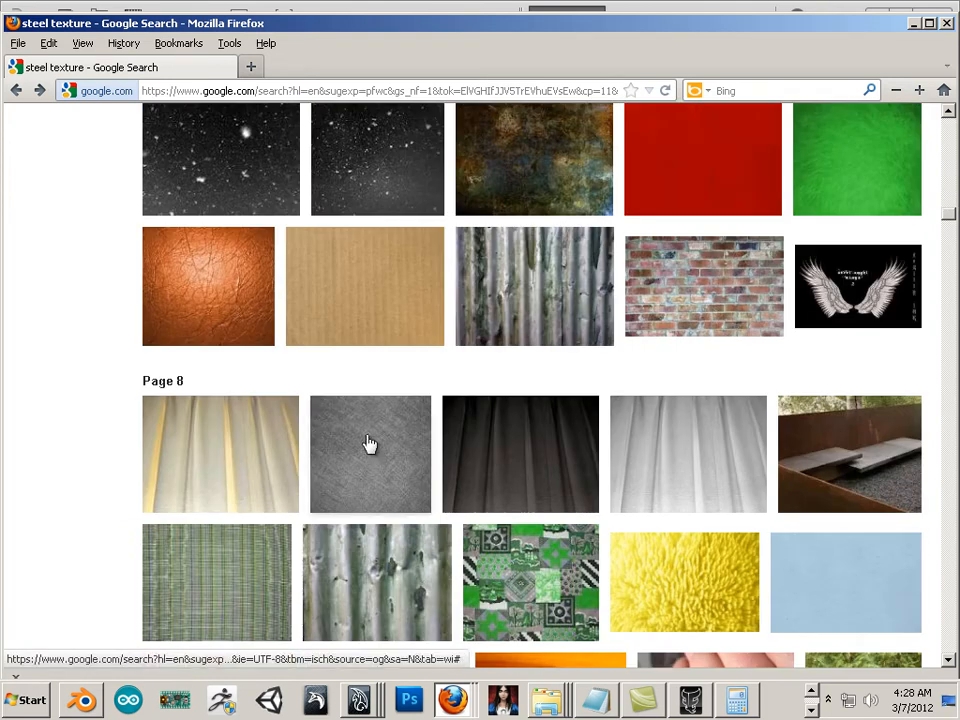
{"action": "left_click", "coordinate": [367, 443]}
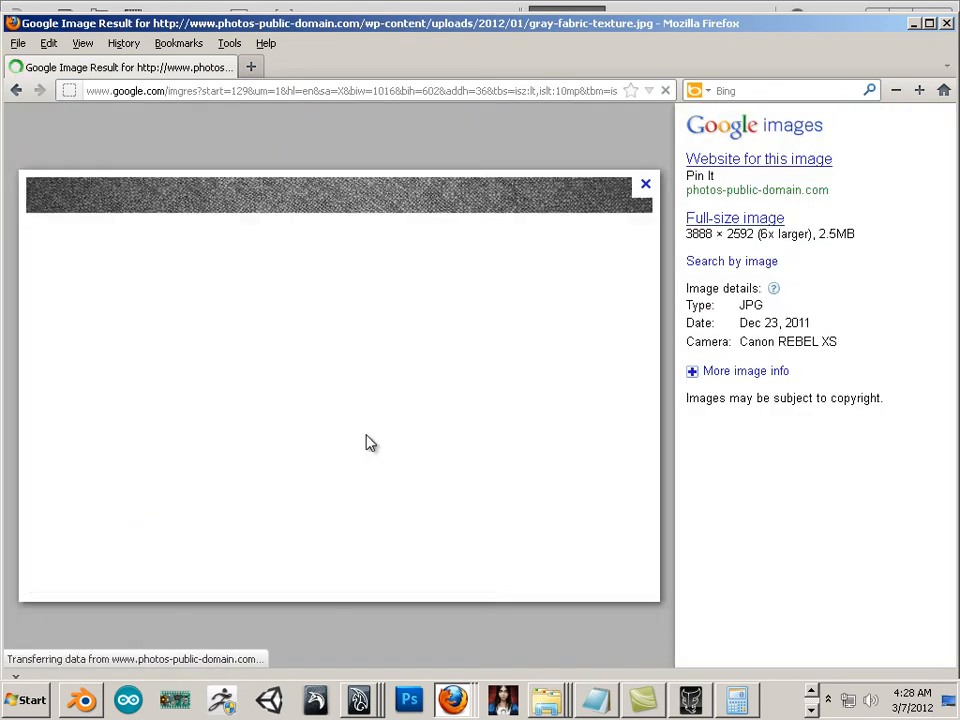
{"action": "left_click", "coordinate": [17, 91]}
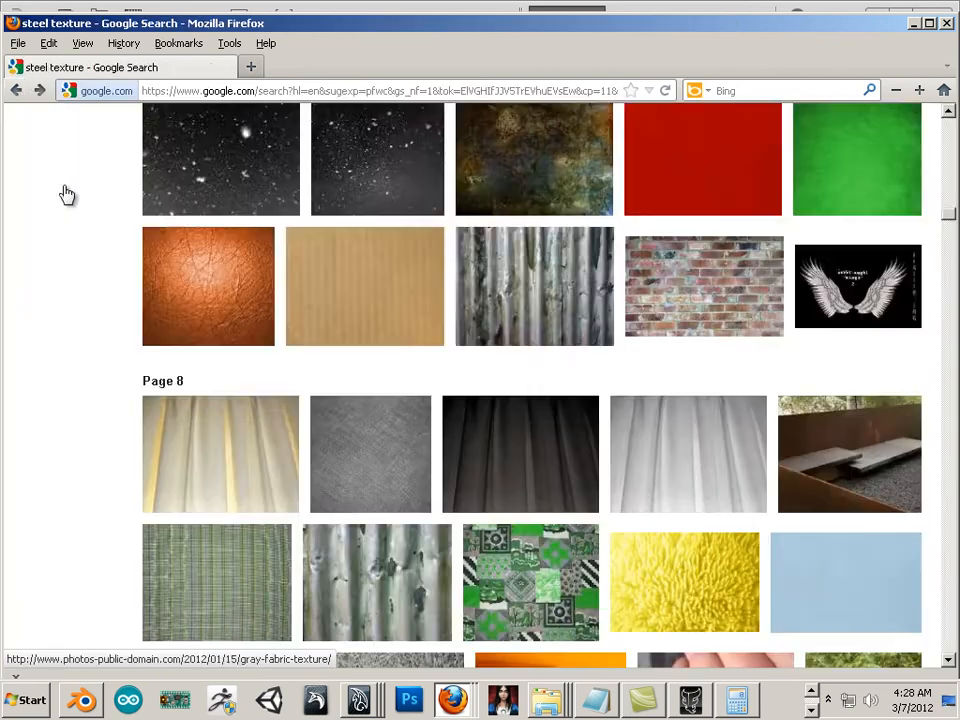
- Restrict the steel texture image results to sizes larger than 12 MP (4096×3072)
{"action": "scroll", "coordinate": [392, 506], "scroll_direction": "down", "scroll_amount": 15}
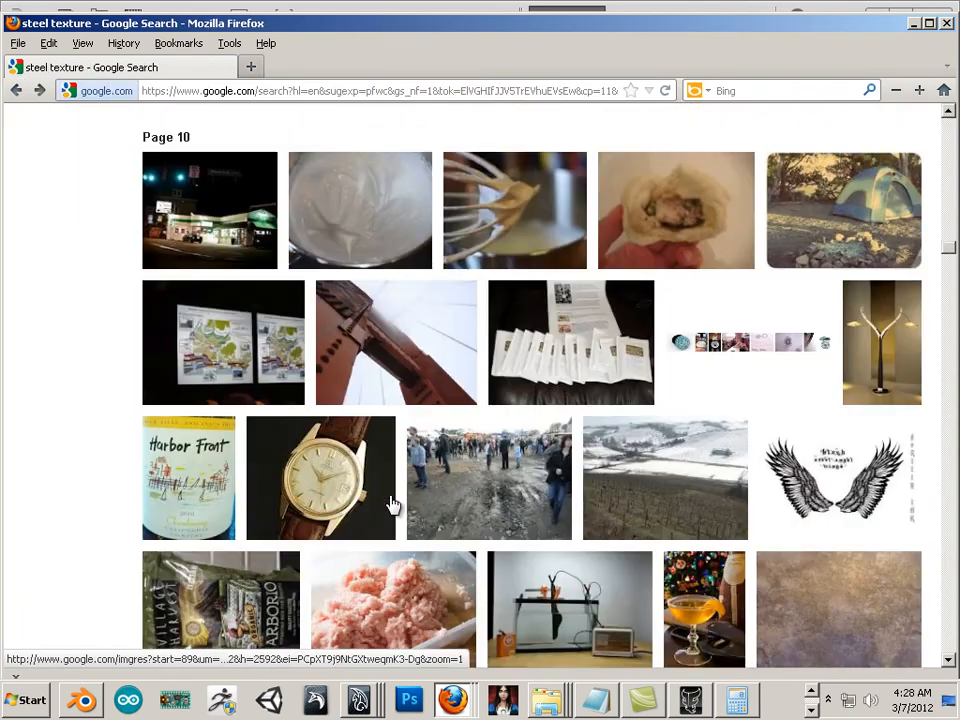
{"action": "scroll", "coordinate": [392, 505], "scroll_direction": "down", "scroll_amount": 3}
{"action": "key", "text": "Home"}
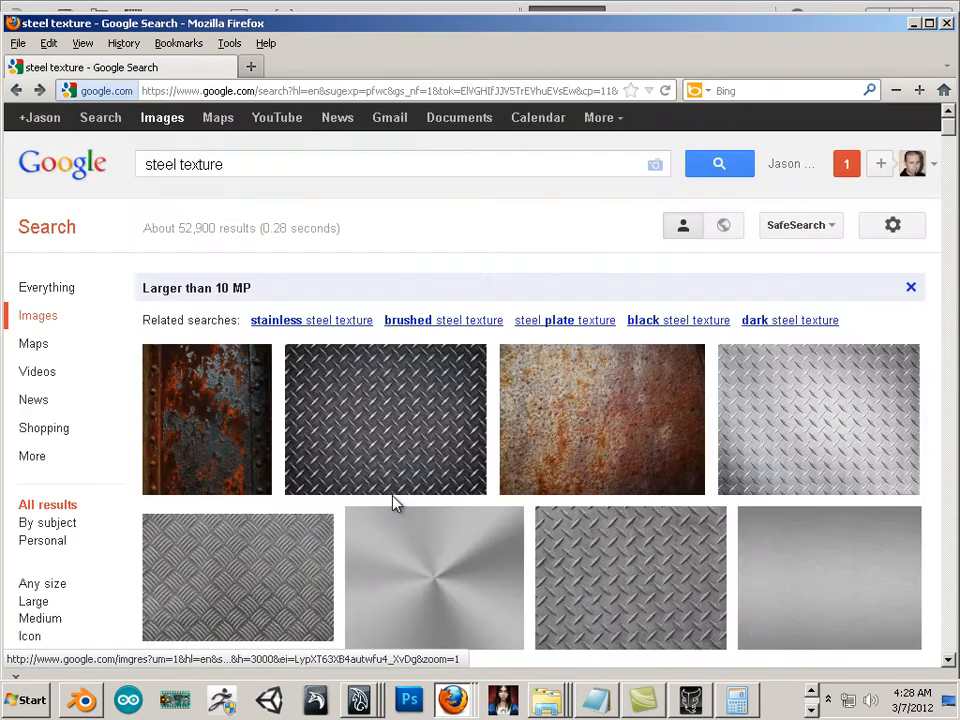
{"action": "scroll", "coordinate": [392, 506], "scroll_direction": "down", "scroll_amount": 2}
{"action": "mouse_move", "coordinate": [856, 509]}
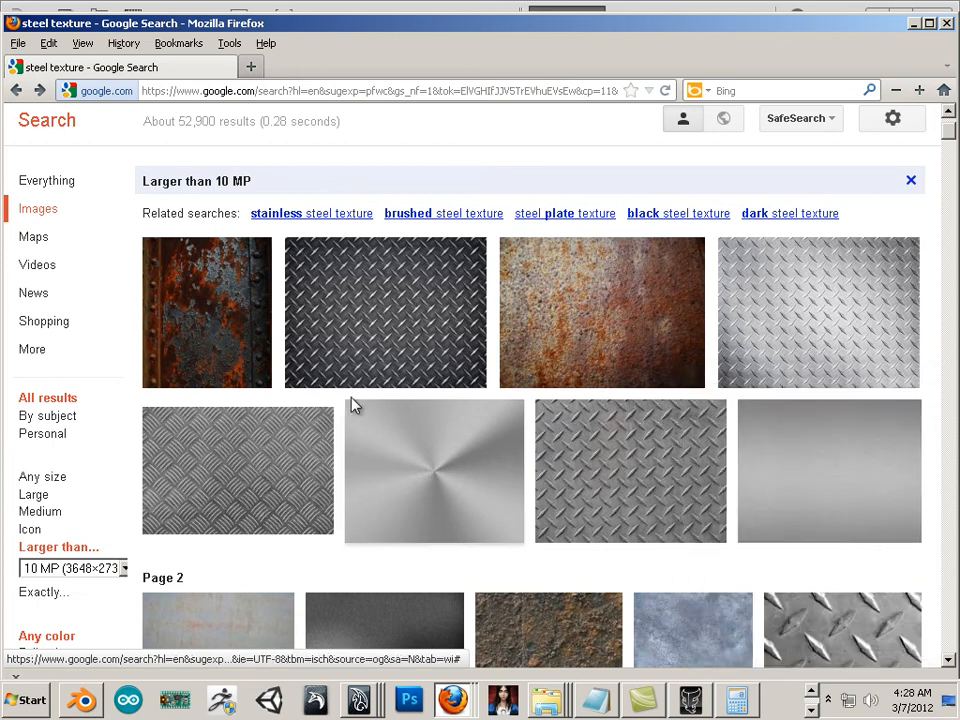
{"action": "left_click", "coordinate": [85, 569]}
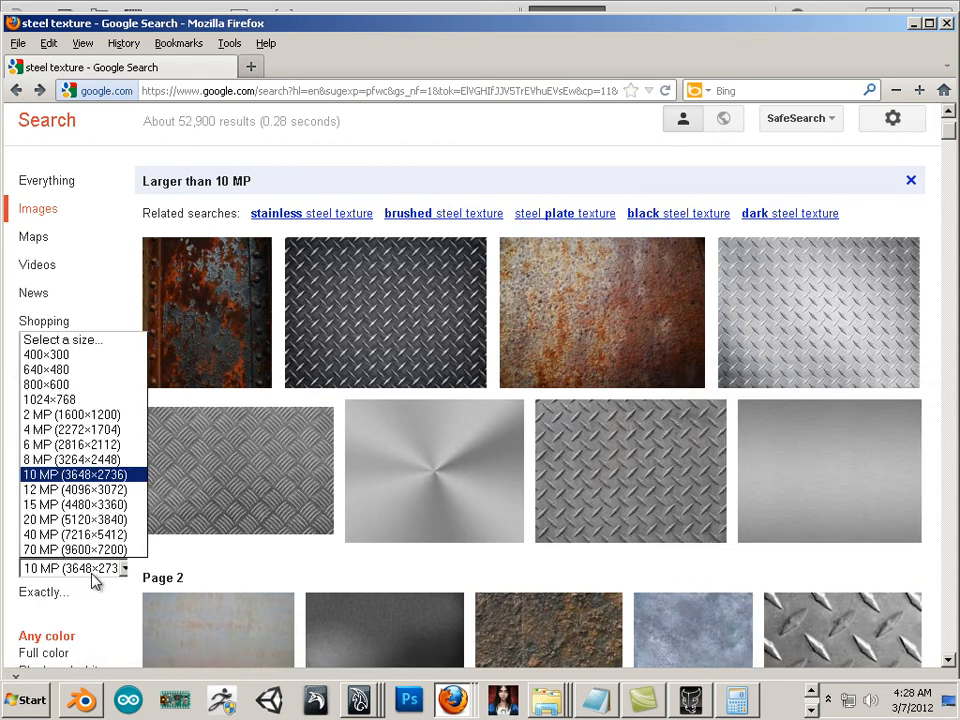
{"action": "left_click", "coordinate": [88, 490]}
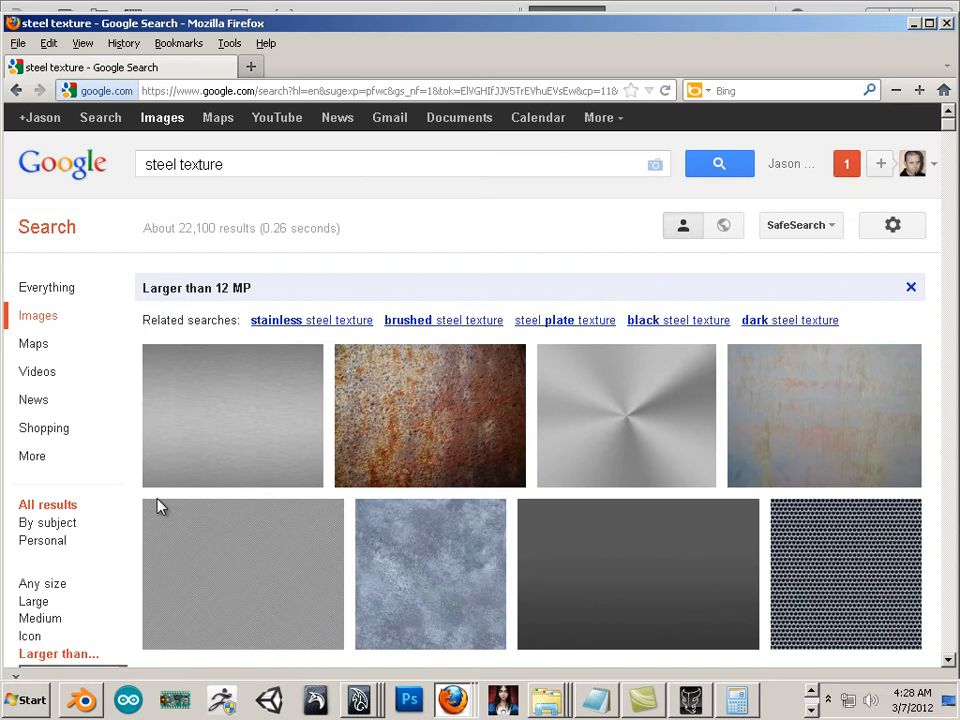
- Examine the image results larger than 12 MP for a suitable steel texture
{"action": "scroll", "coordinate": [157, 508], "scroll_direction": "down", "scroll_amount": 2}
{"action": "scroll", "coordinate": [157, 508], "scroll_direction": "down", "scroll_amount": 2}
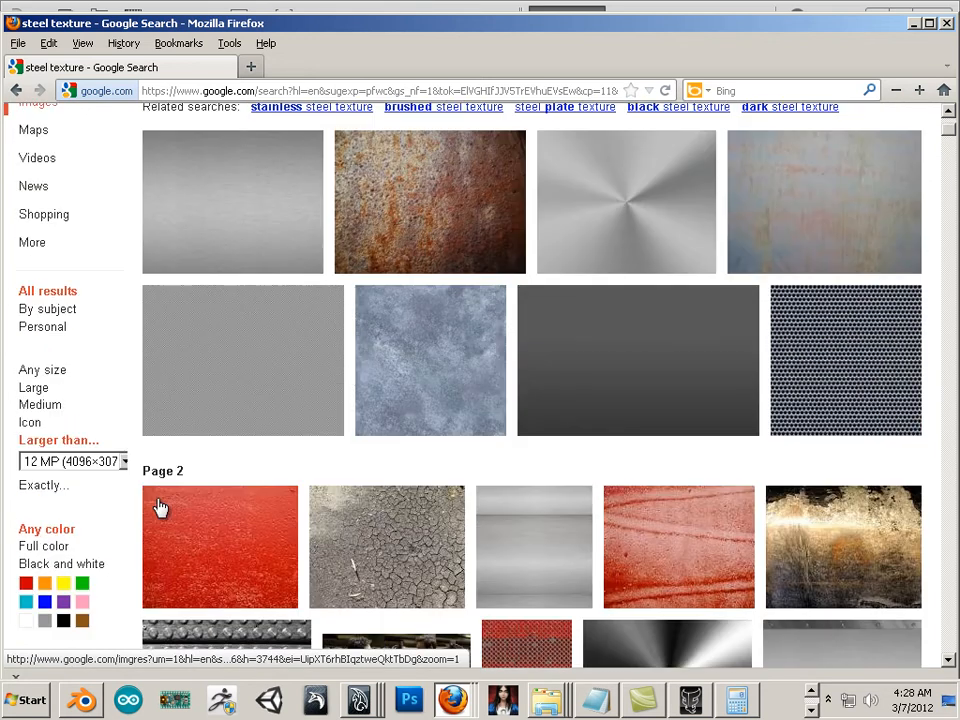
{"action": "scroll", "coordinate": [157, 508], "scroll_direction": "down", "scroll_amount": 6}
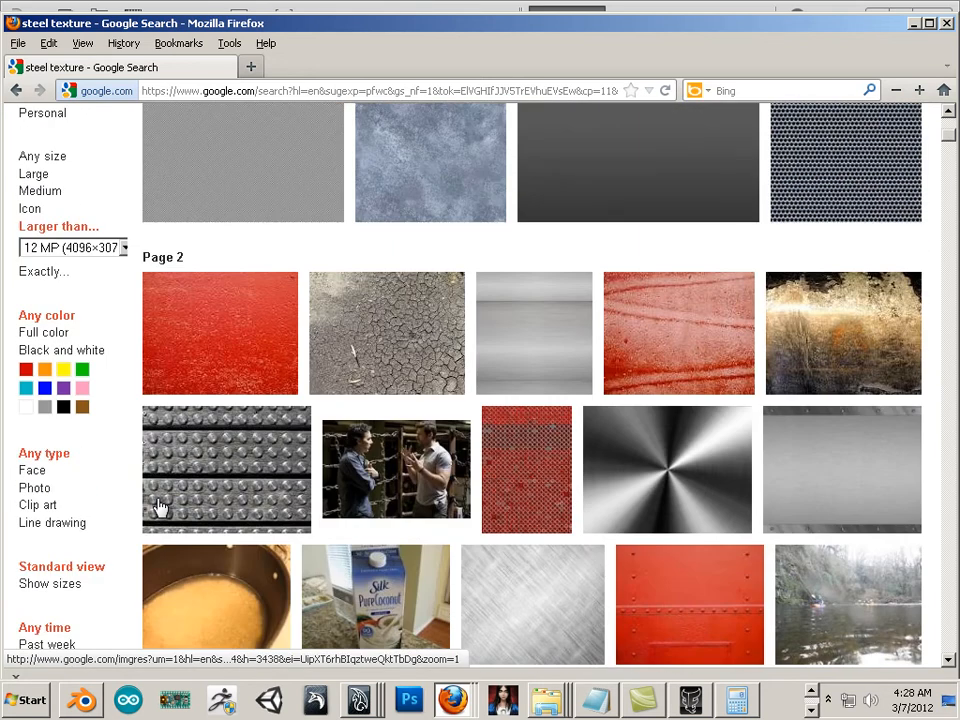
{"action": "scroll", "coordinate": [157, 508], "scroll_direction": "down", "scroll_amount": 16}
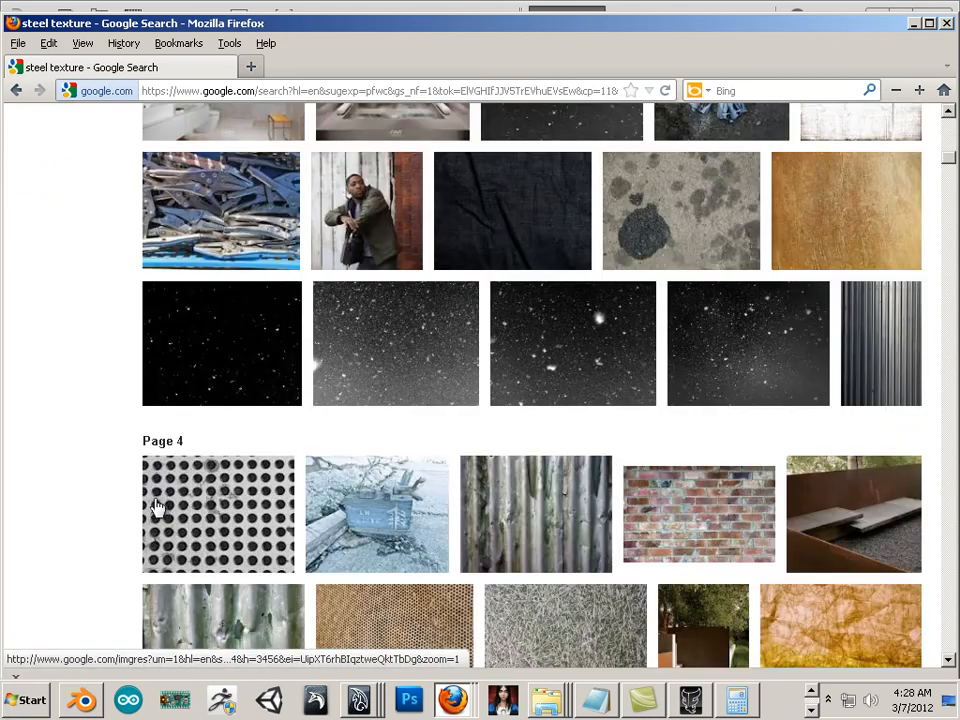
{"action": "scroll", "coordinate": [104, 480], "scroll_direction": "down", "scroll_amount": 19}
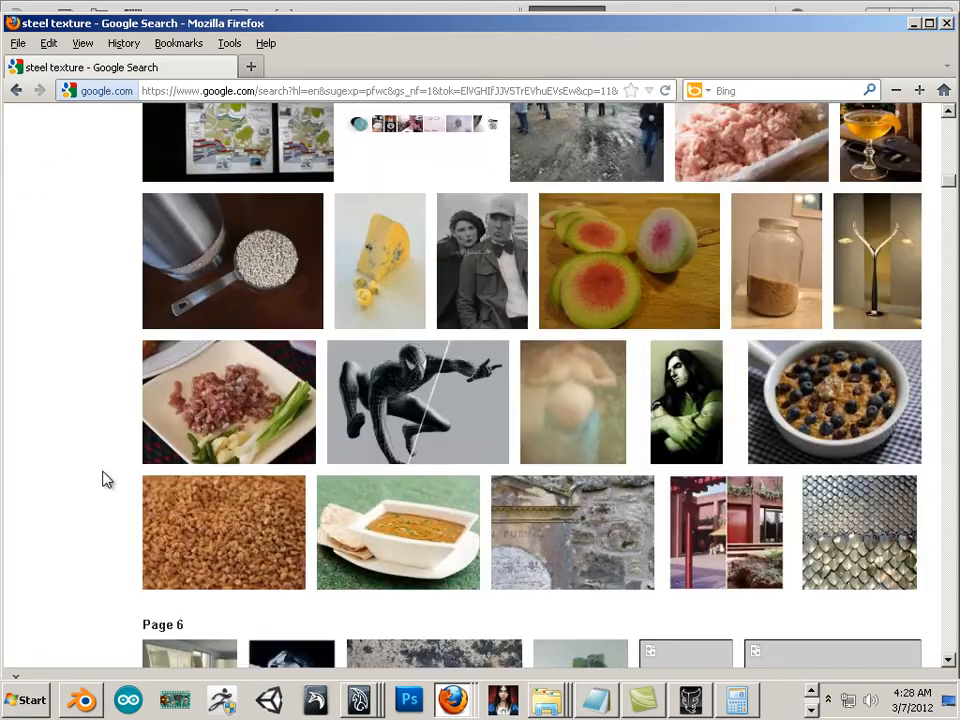
{"action": "scroll", "coordinate": [104, 480], "scroll_direction": "down", "scroll_amount": 20}
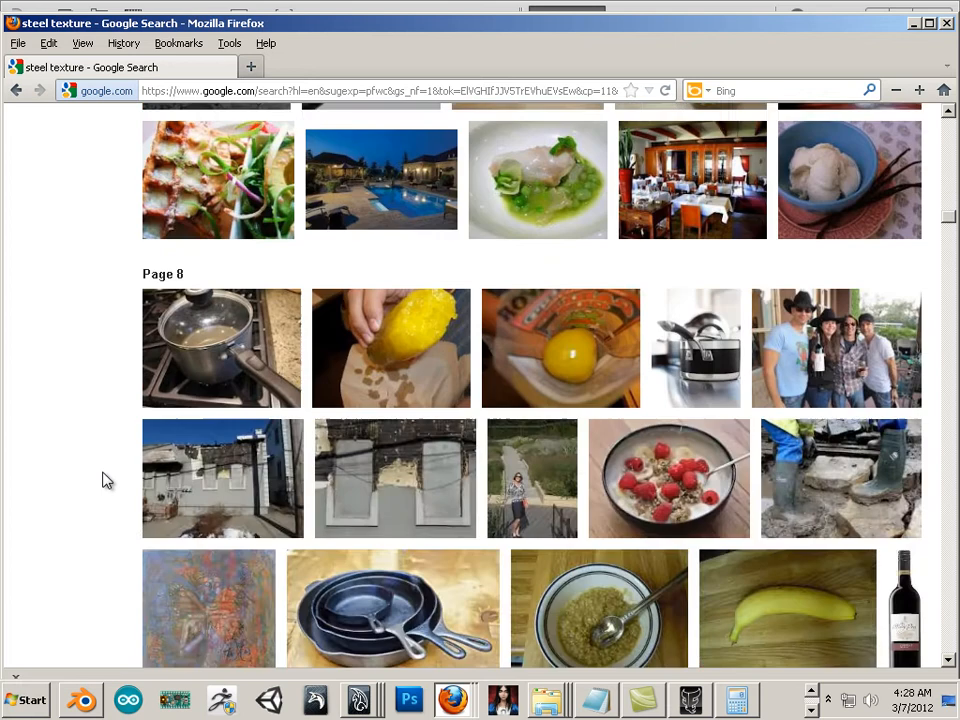
{"action": "scroll", "coordinate": [103, 473], "scroll_direction": "down", "scroll_amount": 4}
{"action": "scroll", "coordinate": [103, 473], "scroll_direction": "up", "scroll_amount": 20}
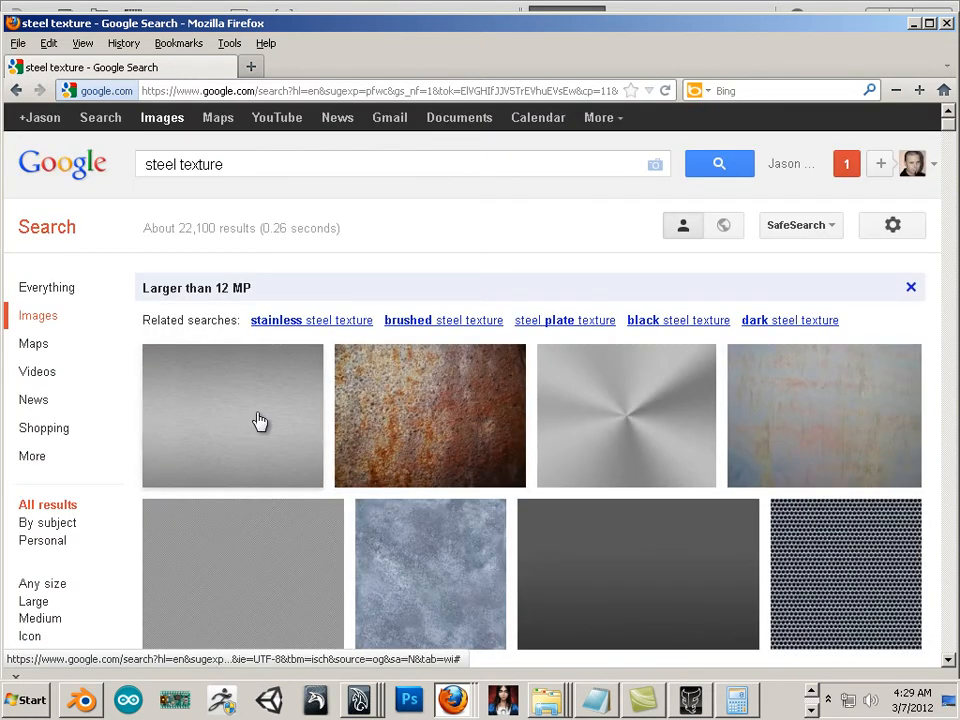
- Open the image result DSC00328.jpg, the pale scratched and etched steel texture
{"action": "mouse_move", "coordinate": [841, 445]}
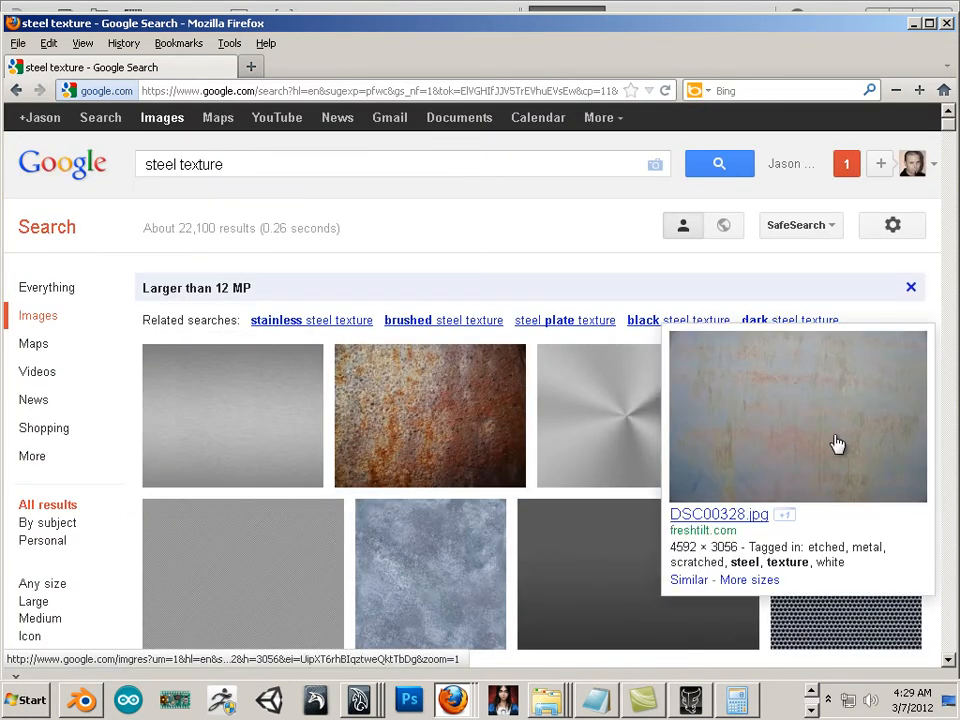
{"action": "scroll", "coordinate": [835, 444], "scroll_direction": "down", "scroll_amount": 2}
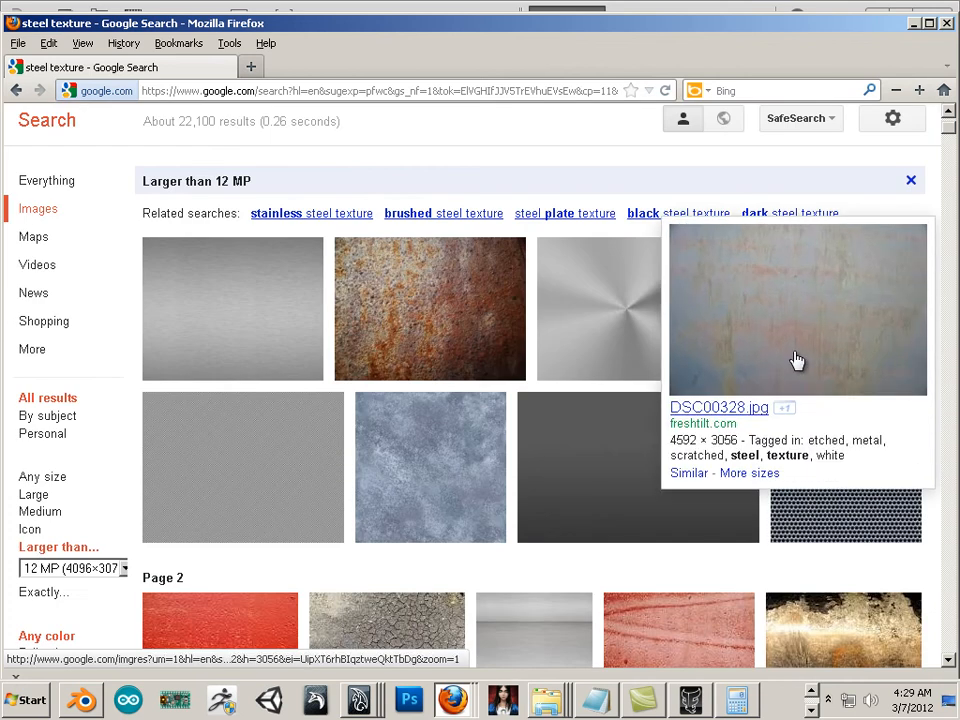
{"action": "left_click", "coordinate": [797, 361]}
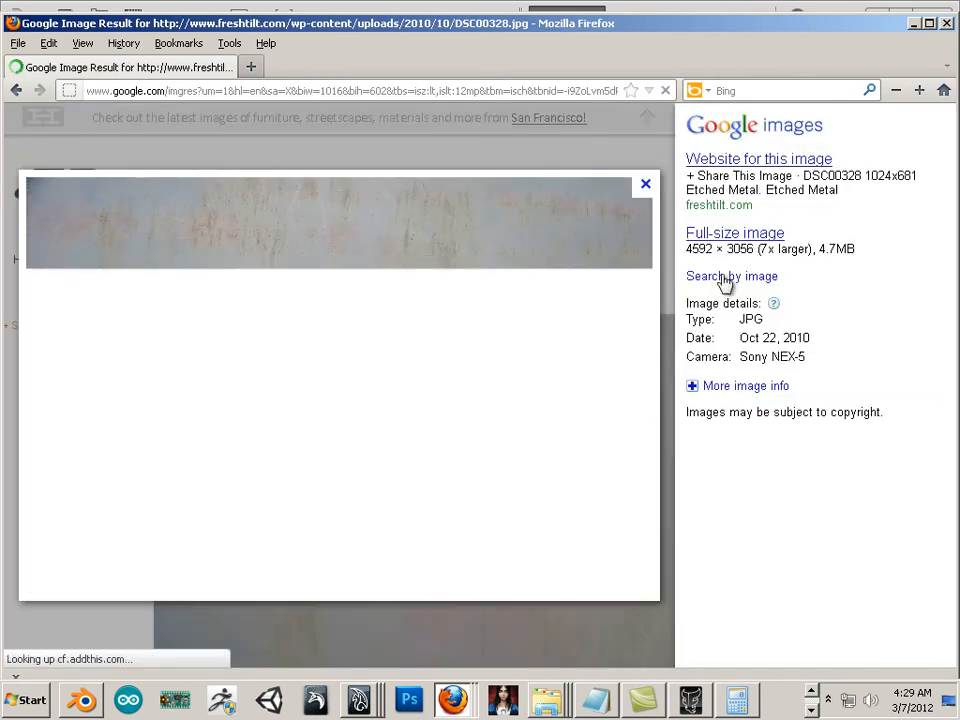
- Open the full-size version of the etched metal image DSC00328.jpg, inspect it at full resolution, and copy it
{"action": "left_click", "coordinate": [728, 235]}
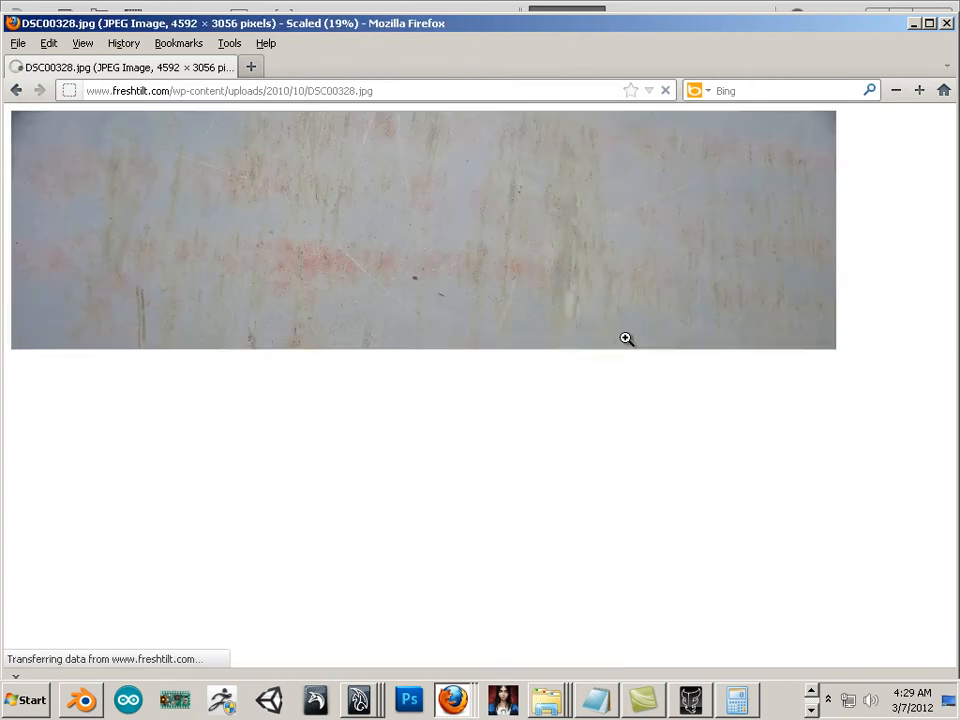
{"action": "left_click", "coordinate": [535, 318]}
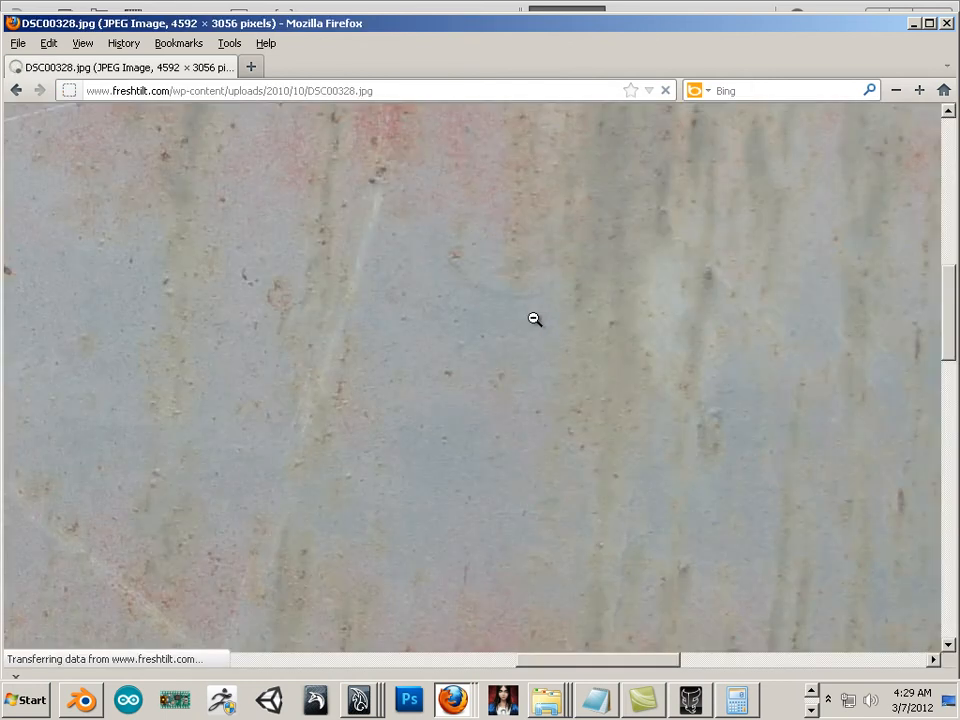
{"action": "right_click", "coordinate": [411, 389]}
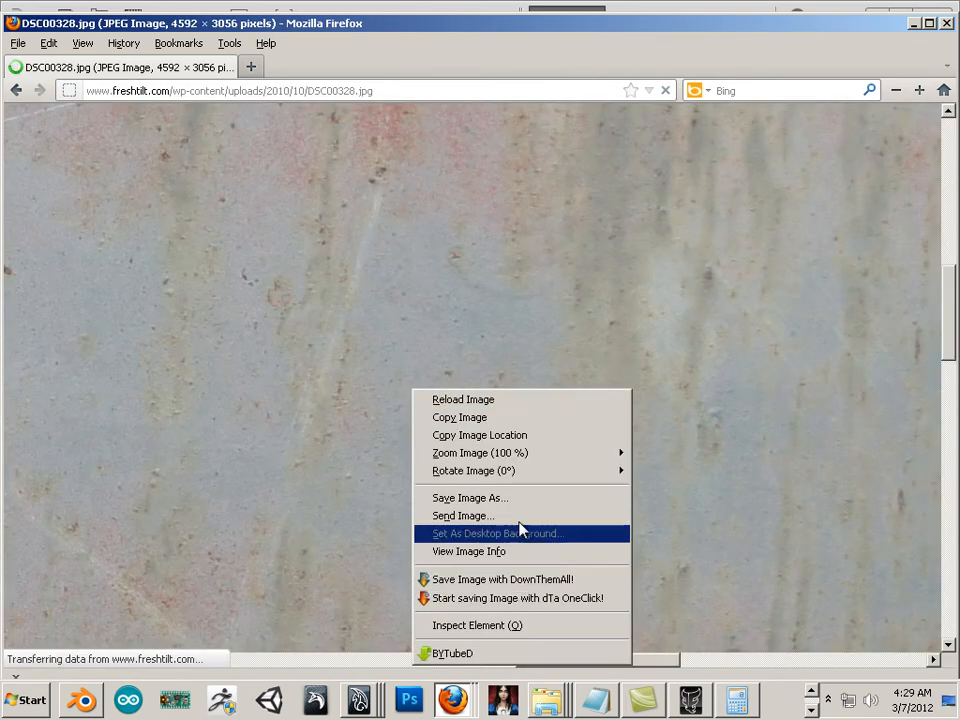
{"action": "left_click", "coordinate": [501, 418]}
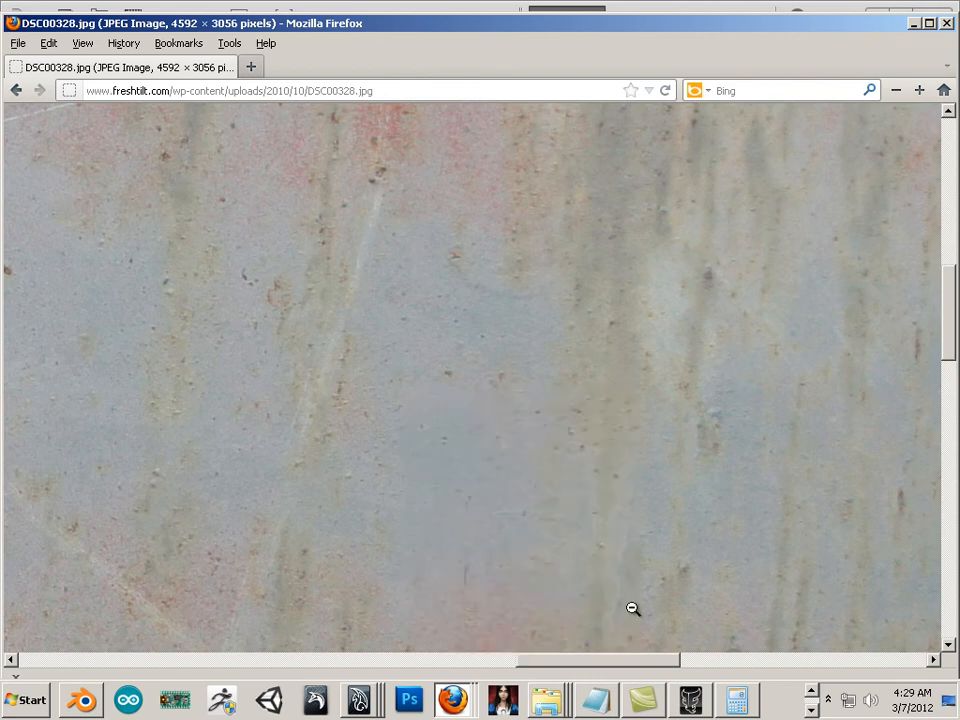
- Switch to Photoshop, create a new 4592 × 3056 pixel document from the Clipboard preset, and paste the copied metal texture into it
{"action": "left_click", "coordinate": [358, 700]}
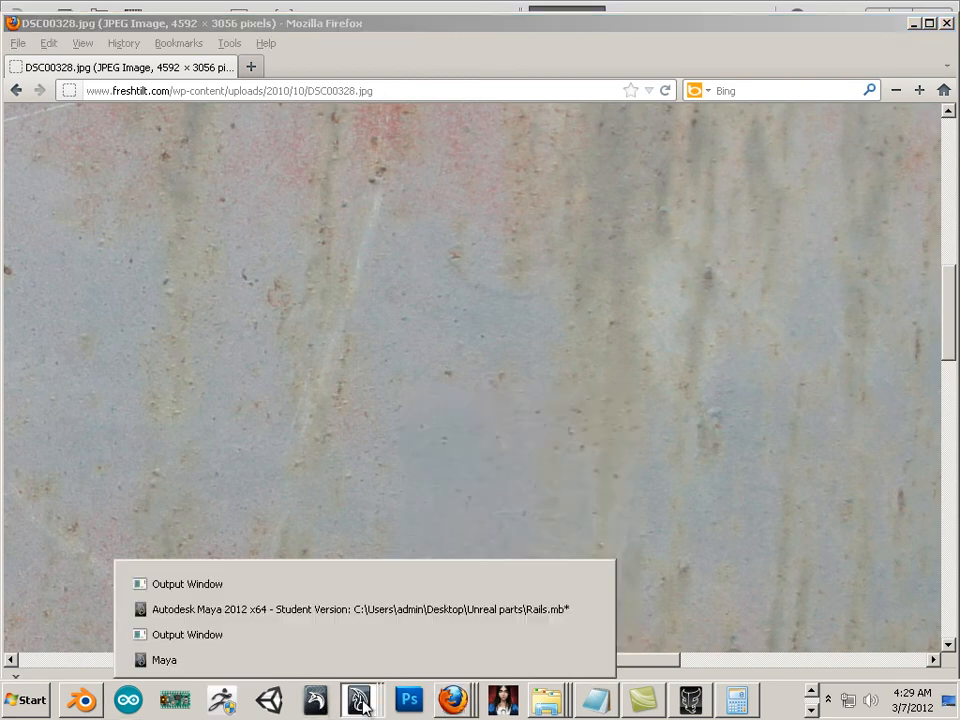
{"action": "left_click", "coordinate": [812, 690]}
{"action": "left_click", "coordinate": [228, 699]}
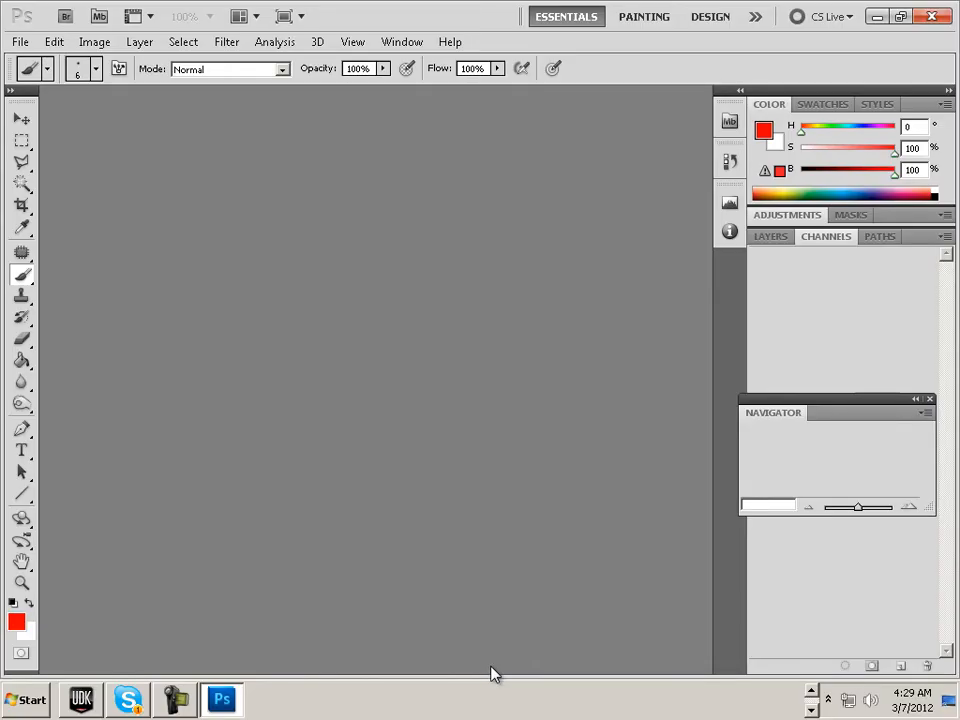
{"action": "left_click", "coordinate": [20, 42]}
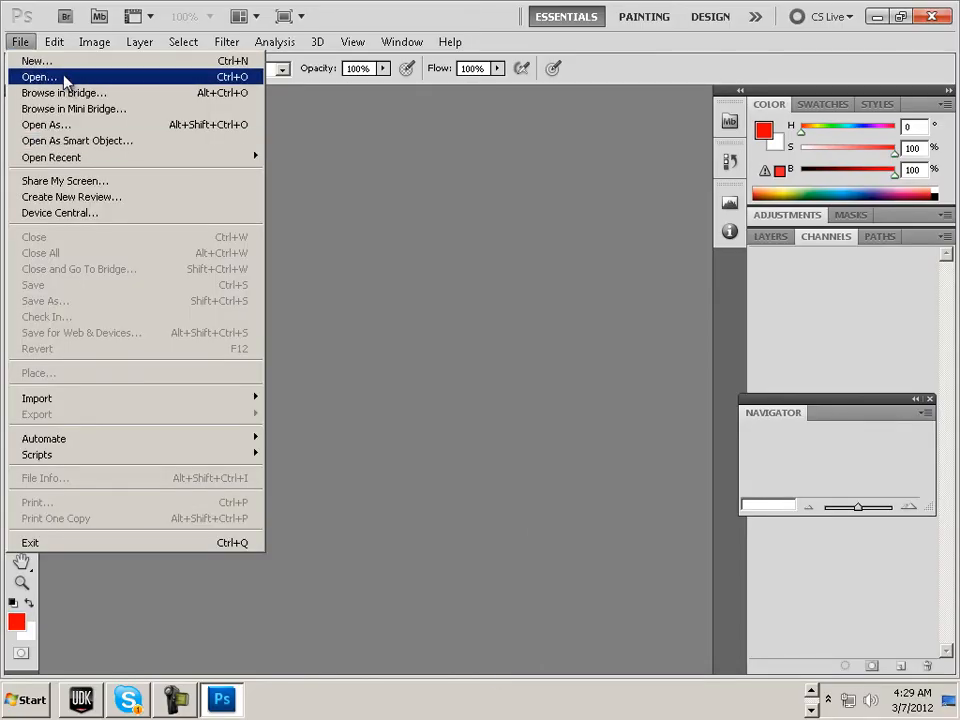
{"action": "left_click", "coordinate": [48, 61]}
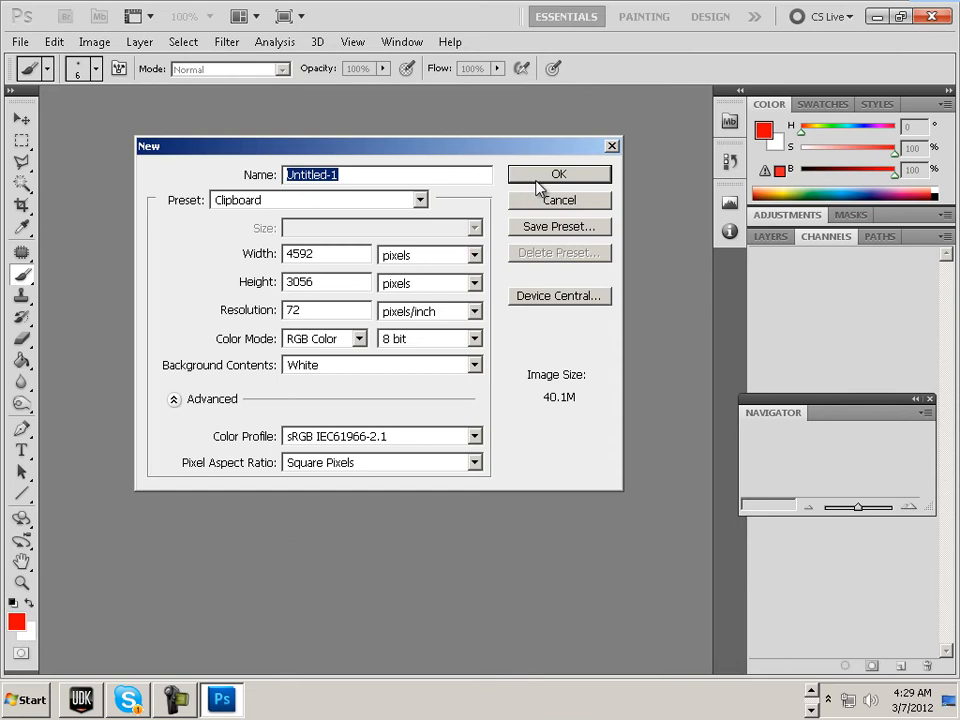
{"action": "left_click", "coordinate": [537, 180]}
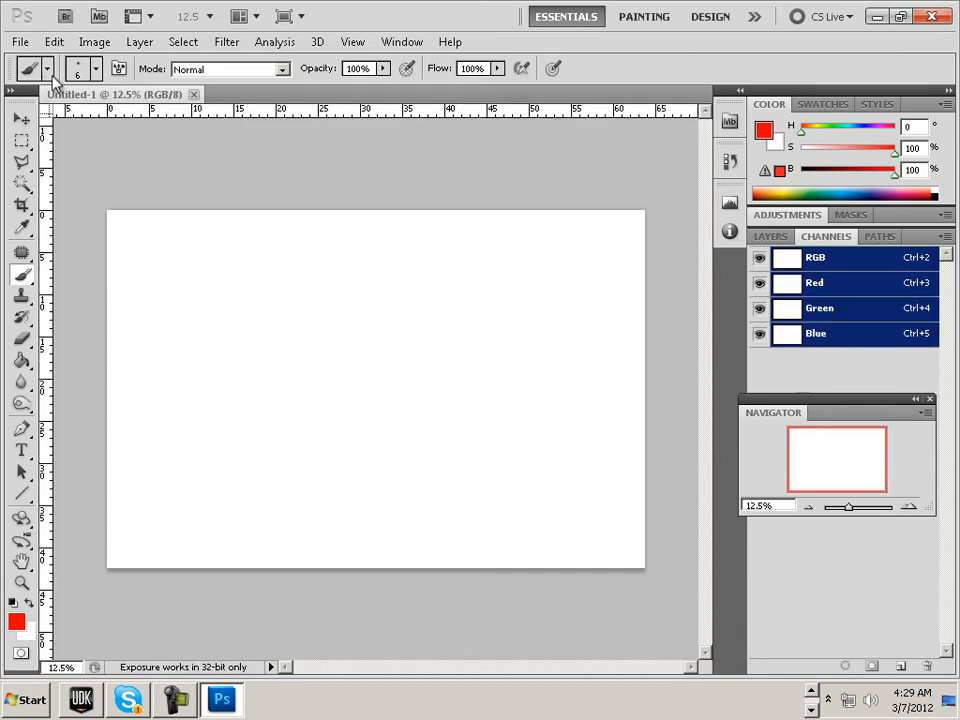
{"action": "left_click", "coordinate": [52, 41]}
{"action": "left_click", "coordinate": [118, 189]}
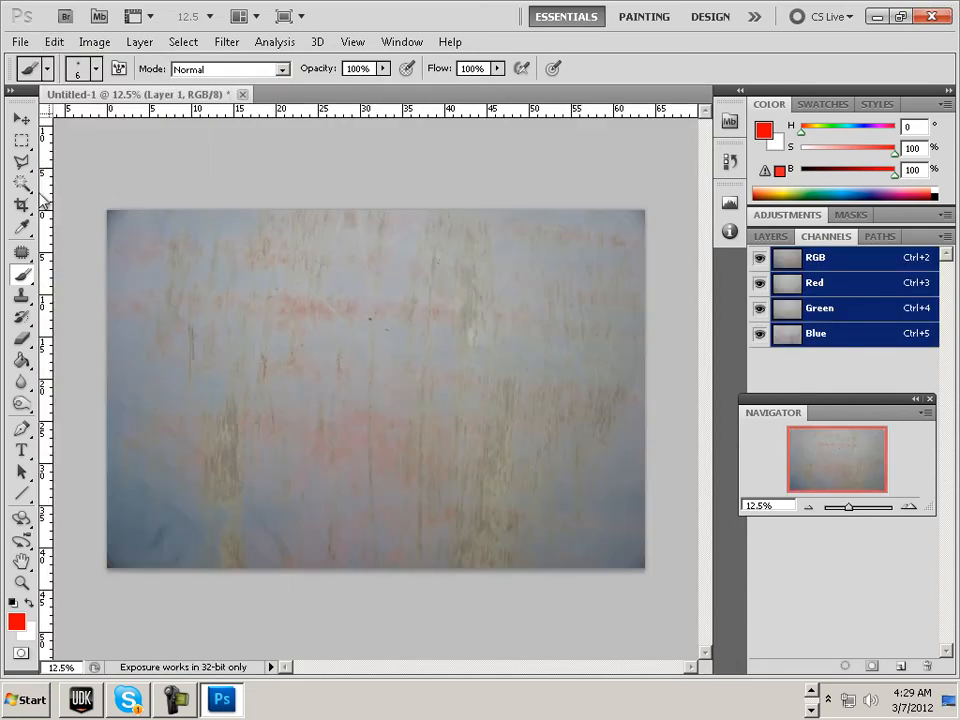
- Select a nearly full-height square area in the middle of the metal texture and crop the image to it
{"action": "left_click", "coordinate": [22, 142]}
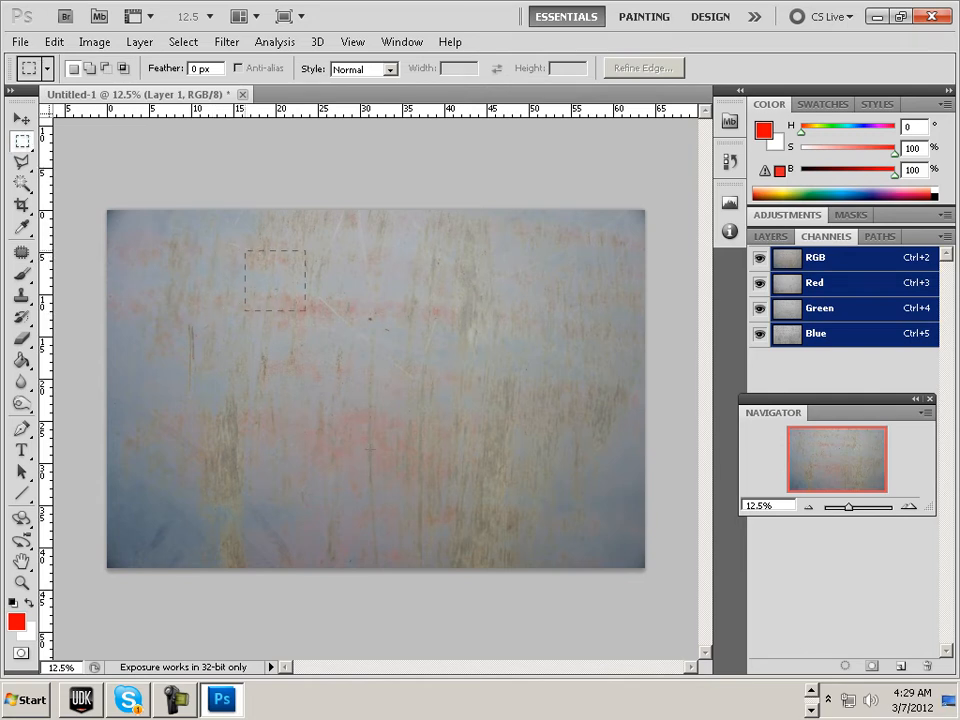
{"action": "left_click_drag", "start_coordinate": [305, 310], "coordinate": [527, 543]}
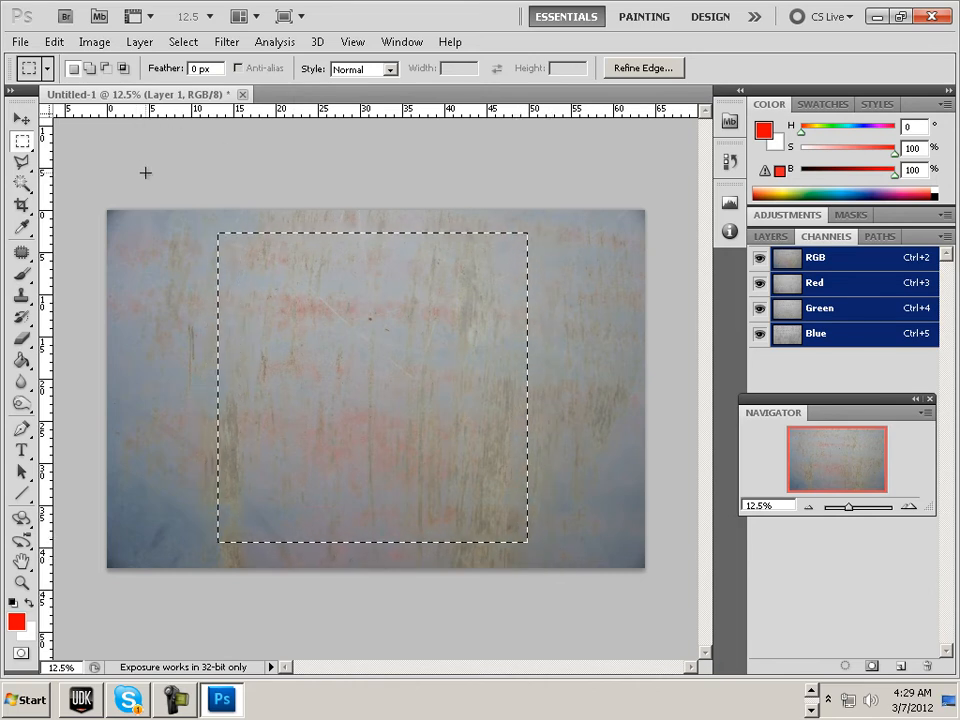
{"action": "left_click", "coordinate": [216, 216]}
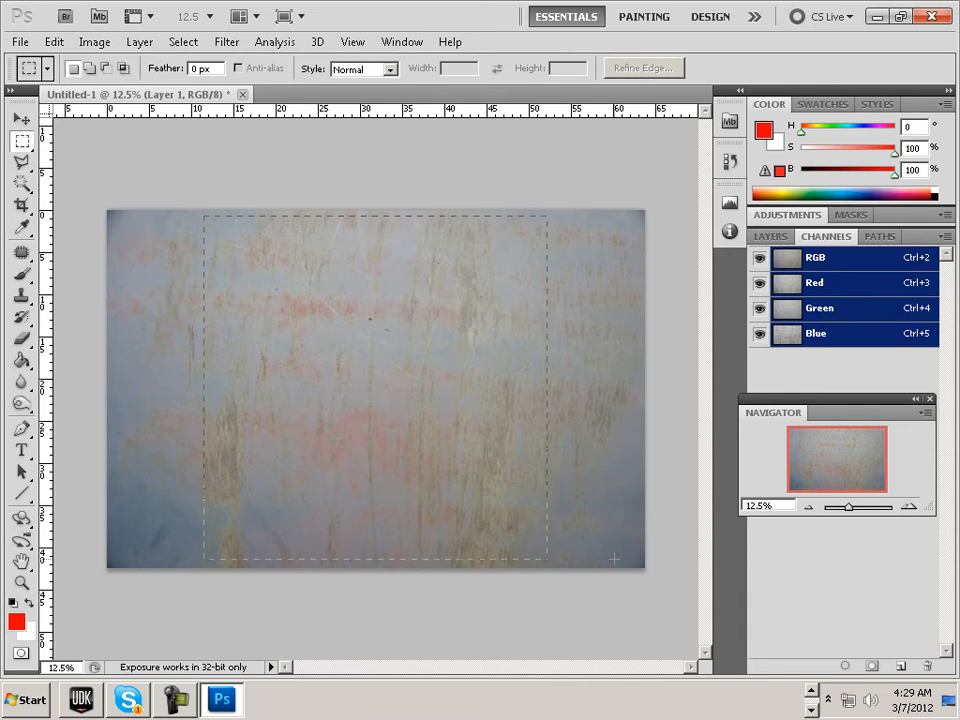
{"action": "left_click_drag", "start_coordinate": [614, 559], "coordinate": [614, 559], "text": "shift"}
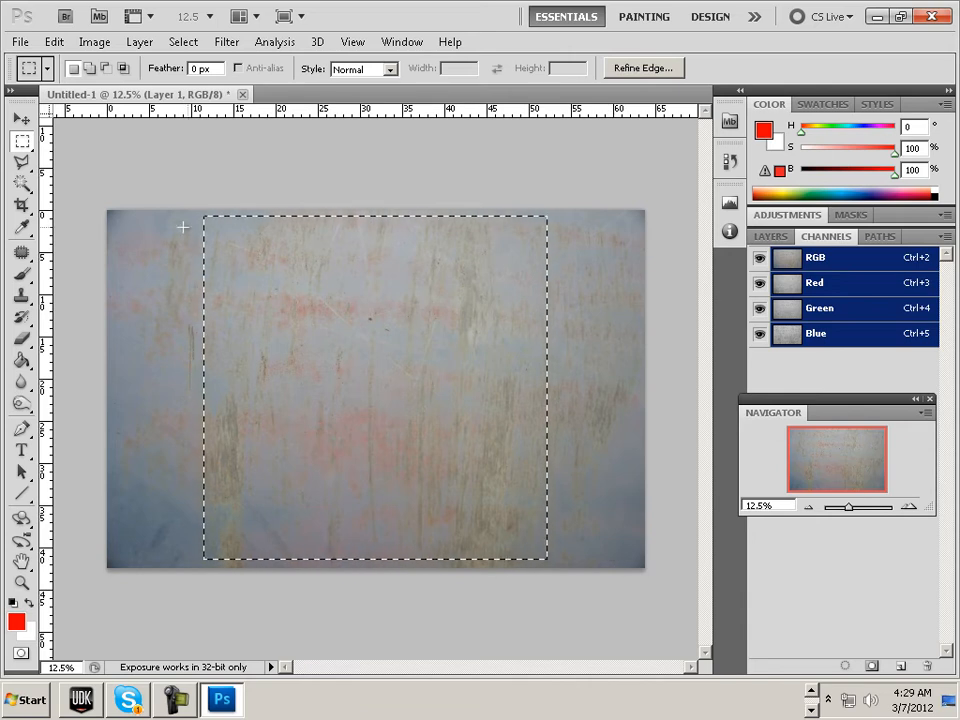
{"action": "left_click", "coordinate": [55, 42]}
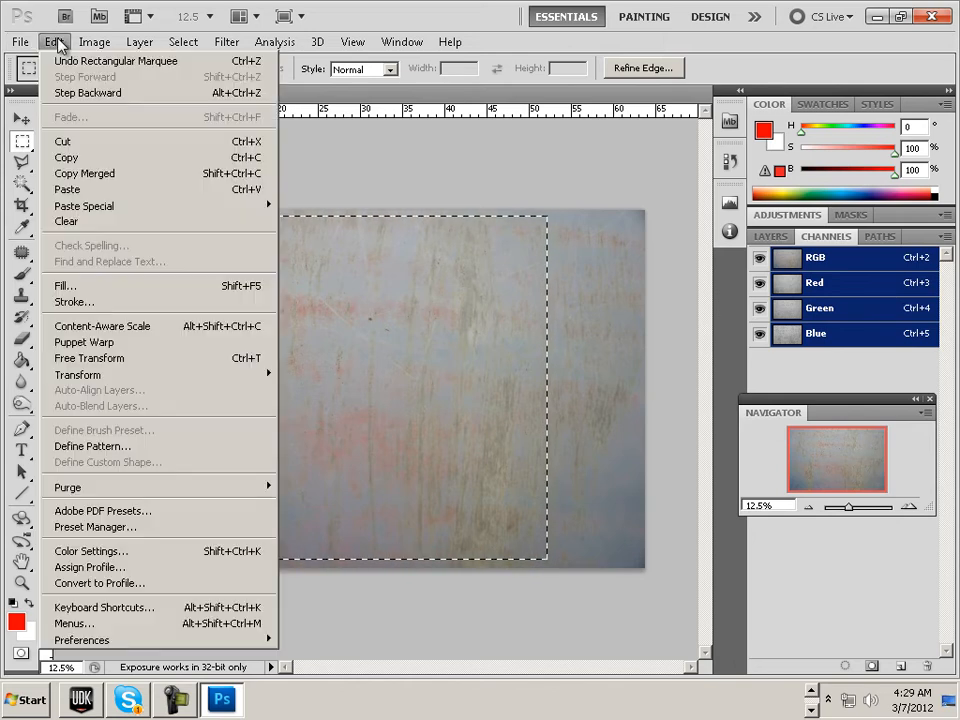
{"action": "mouse_move", "coordinate": [88, 42]}
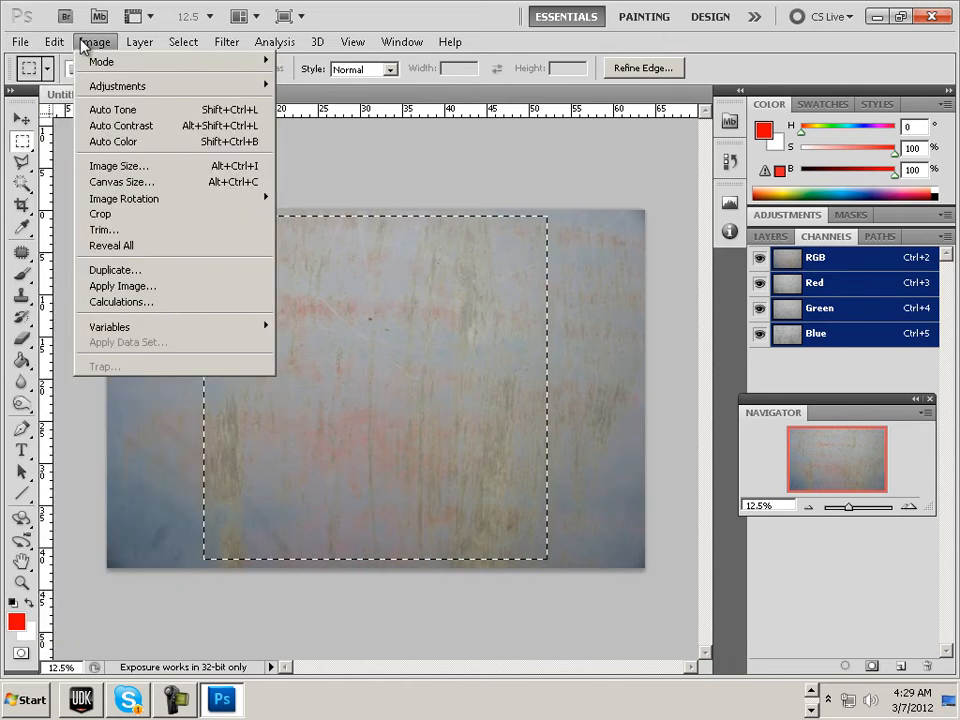
{"action": "left_click", "coordinate": [104, 214]}
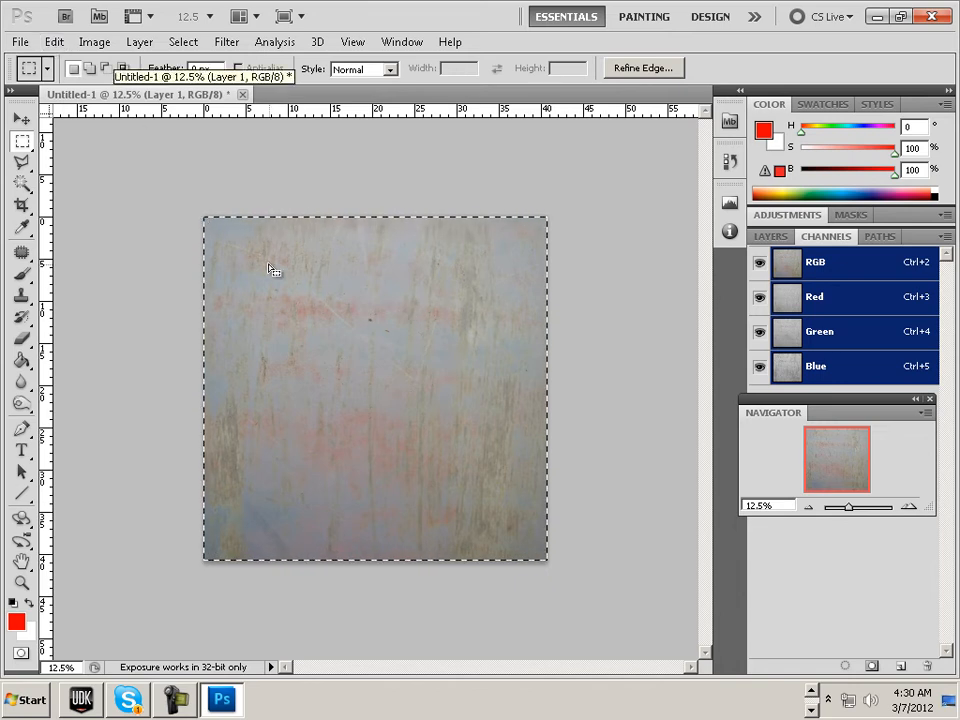
- Copy the whole cropped square texture and paste it as a new layer
{"action": "left_click", "coordinate": [54, 41]}
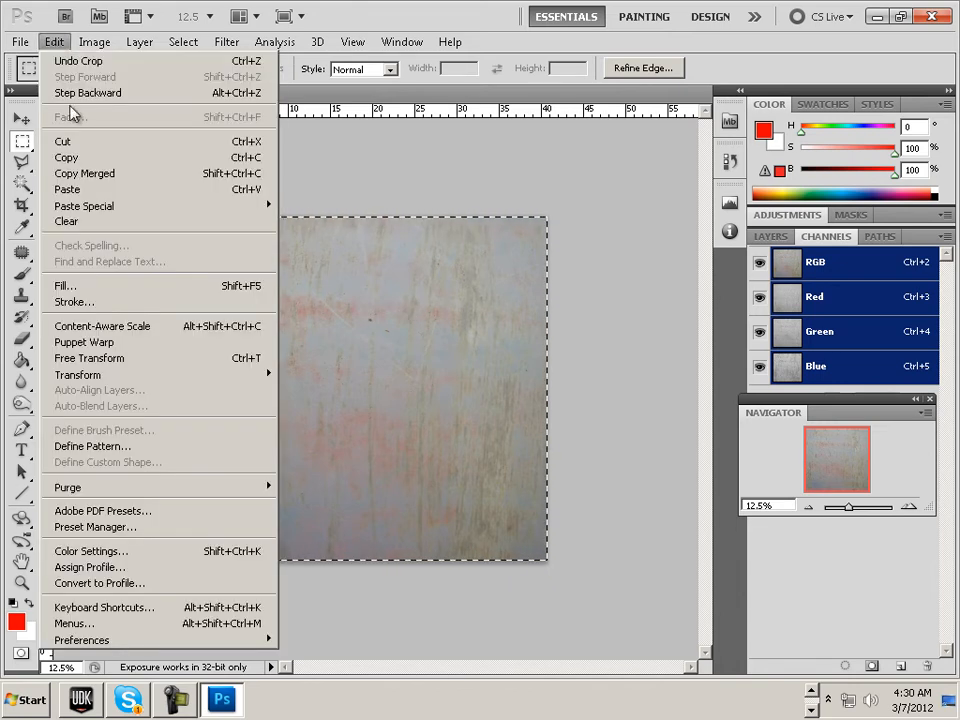
{"action": "left_click", "coordinate": [83, 156]}
{"action": "left_click", "coordinate": [54, 41]}
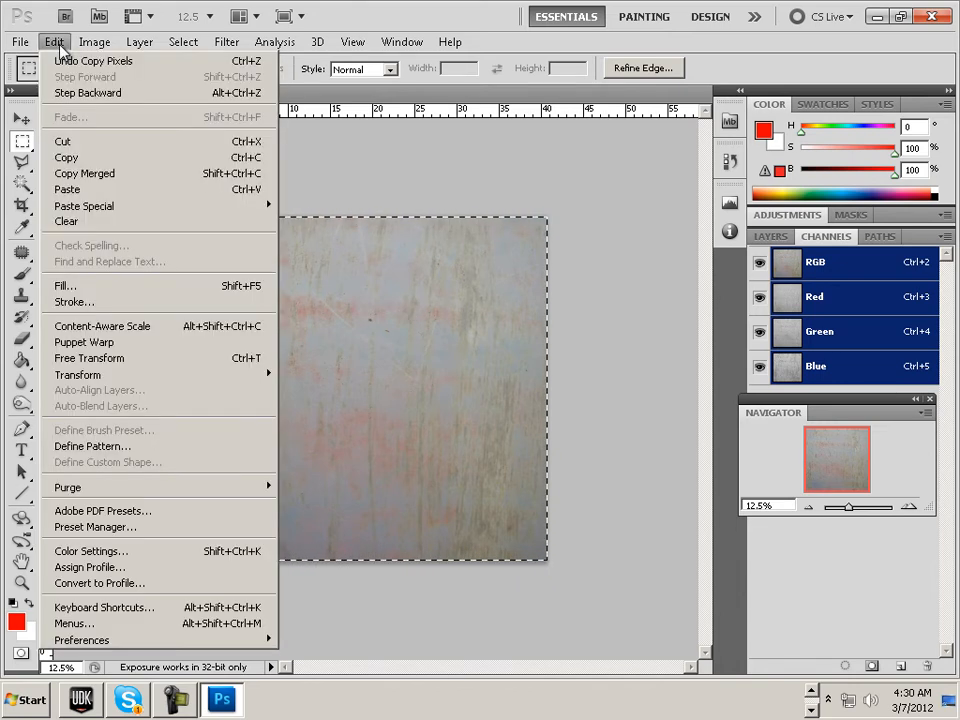
{"action": "left_click", "coordinate": [86, 174]}
{"action": "key", "text": "ctrl+v"}
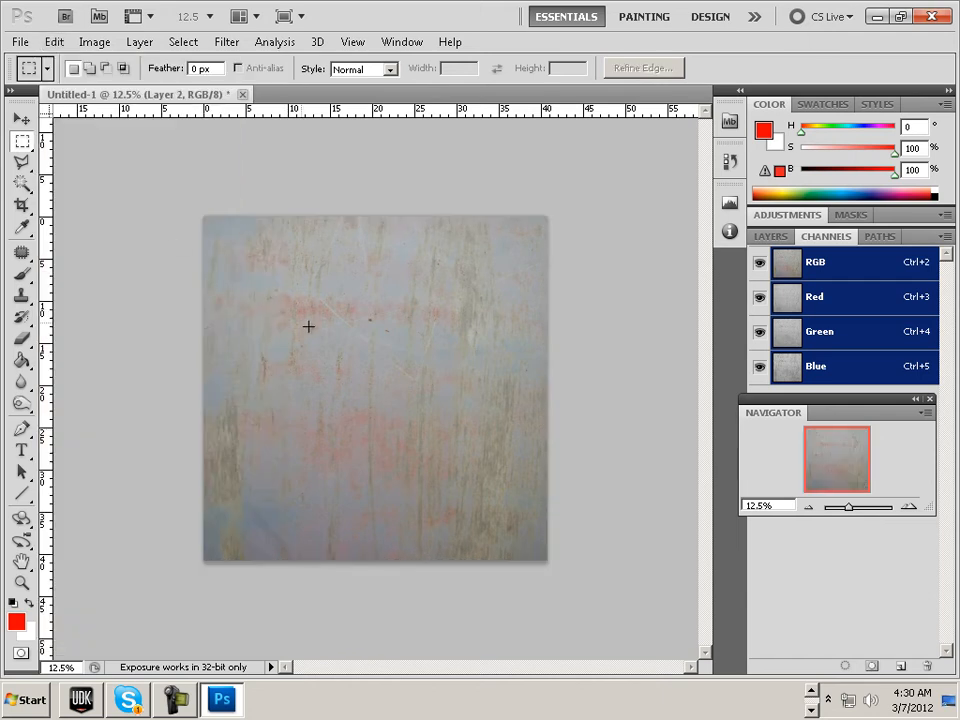
- Scale the pasted texture copy proportionally to 38.28%, place it near the image's upper-left corner, and apply the transformation
{"action": "left_click", "coordinate": [21, 119]}
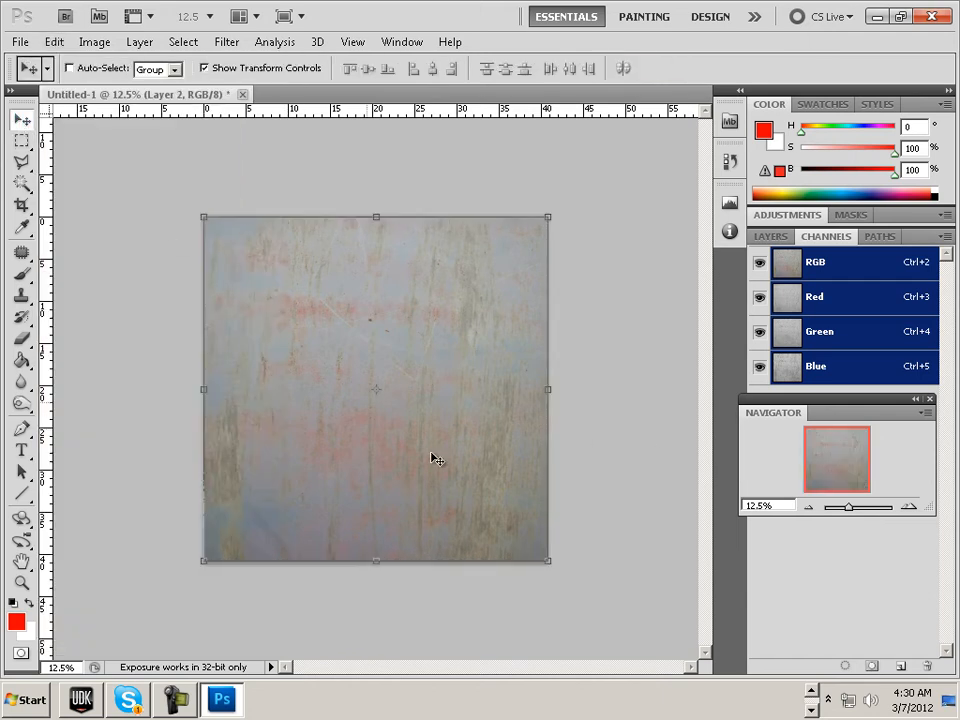
{"action": "left_click_drag", "start_coordinate": [551, 568], "coordinate": [335, 340], "text": "shift"}
{"action": "left_click", "coordinate": [21, 337]}
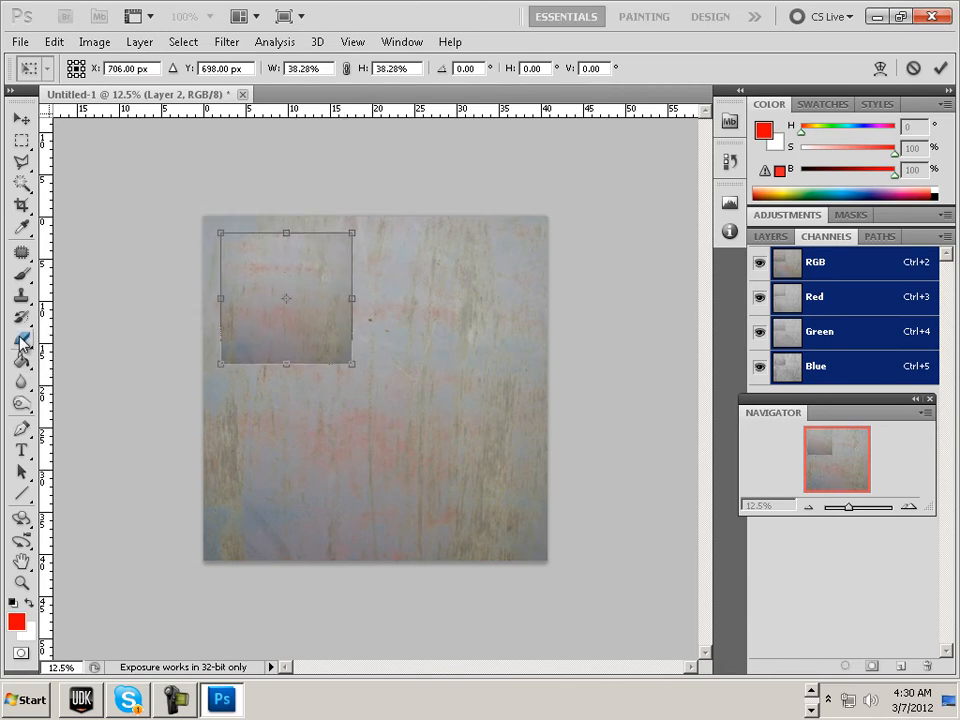
{"action": "left_click", "coordinate": [382, 273]}
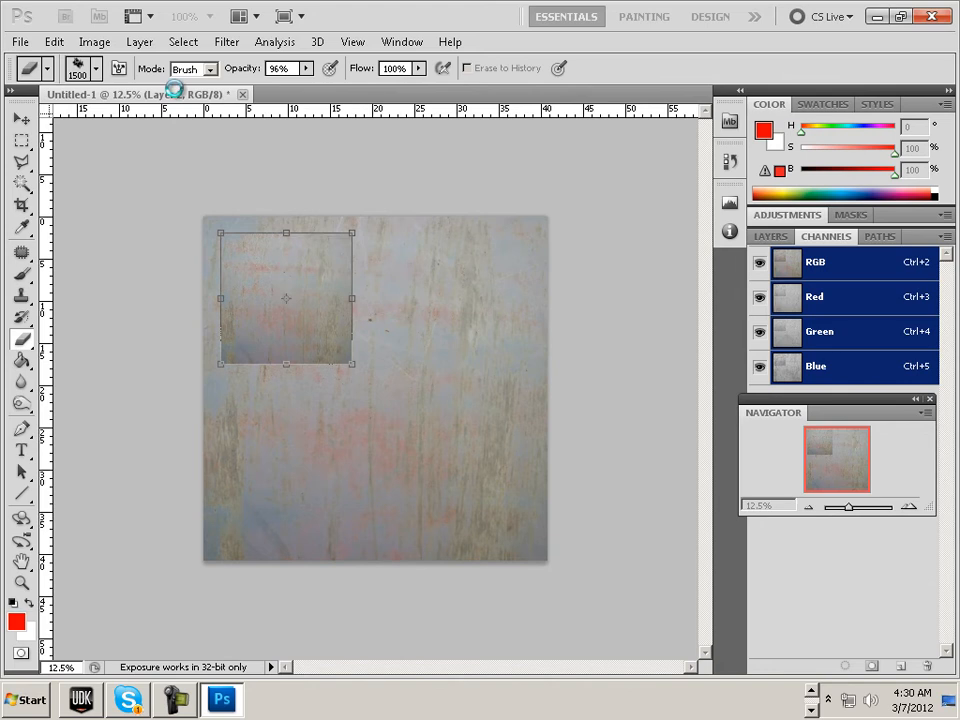
- Erase the small patch's hard edges with a spatter brush at 600 px, enlarging it to 800 px for the lower edge
{"action": "left_click", "coordinate": [97, 74]}
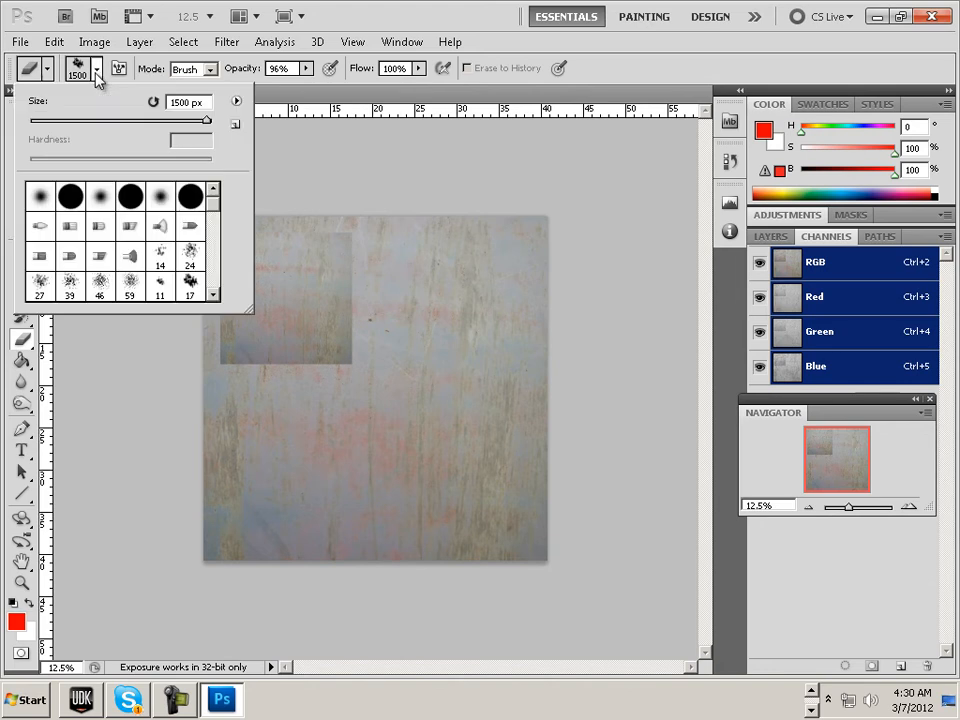
{"action": "left_click", "coordinate": [195, 287]}
{"action": "left_click", "coordinate": [137, 117]}
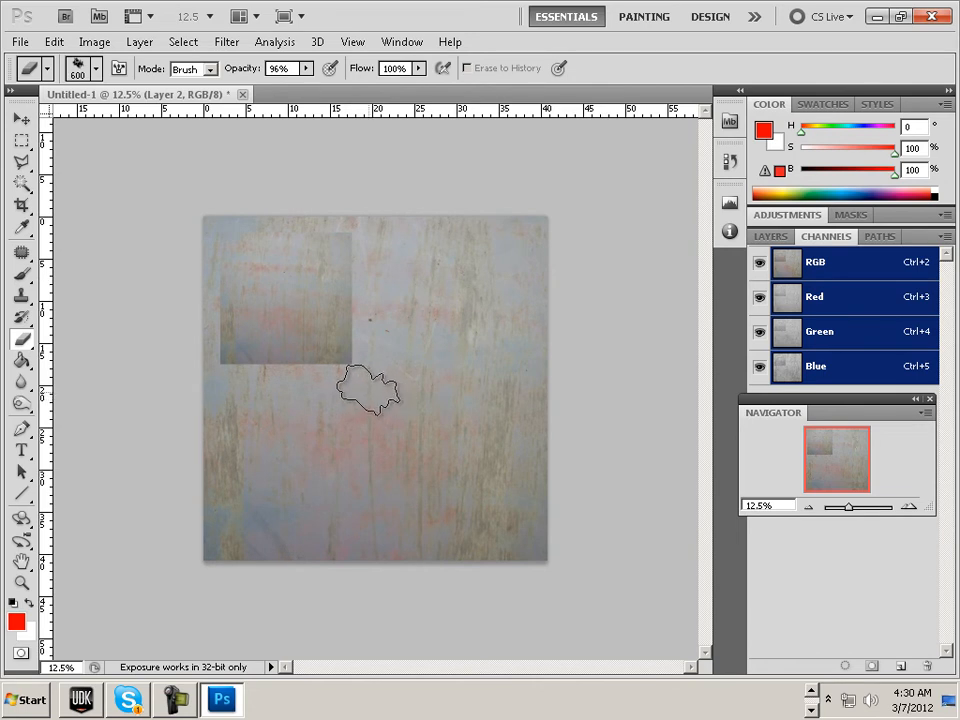
{"action": "mouse_move", "coordinate": [350, 383]}
{"action": "left_mouse_down"}
{"action": "mouse_move", "coordinate": [366, 369]}
{"action": "mouse_move", "coordinate": [375, 321]}
{"action": "mouse_move", "coordinate": [375, 257]}
{"action": "mouse_move", "coordinate": [356, 232]}
{"action": "left_mouse_up"}
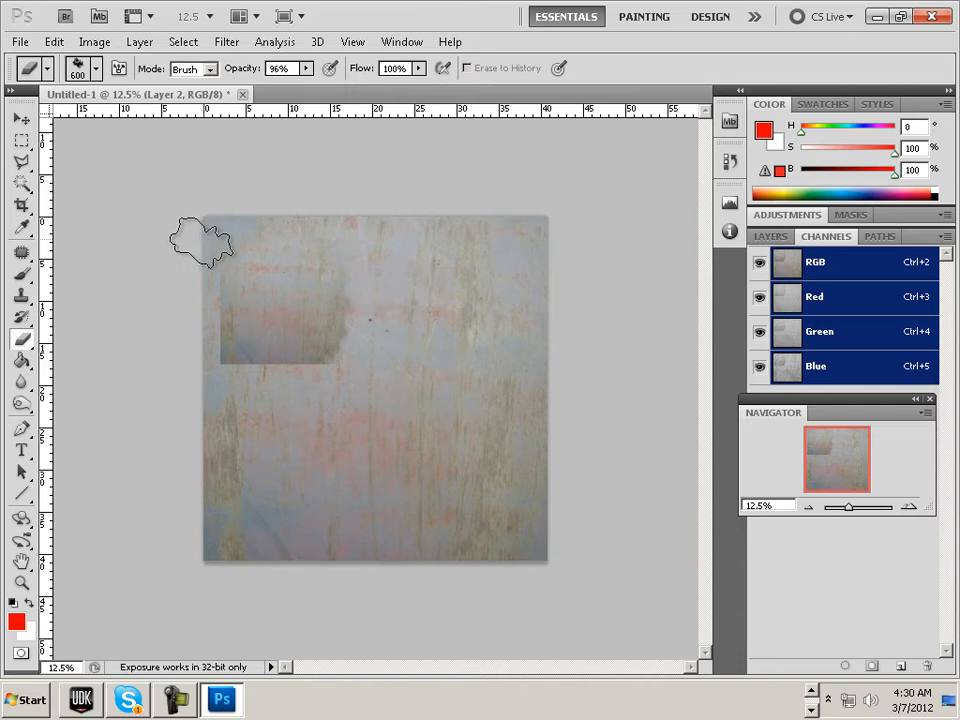
{"action": "mouse_move", "coordinate": [202, 242]}
{"action": "left_mouse_down"}
{"action": "mouse_move", "coordinate": [193, 274]}
{"action": "mouse_move", "coordinate": [204, 336]}
{"action": "mouse_move", "coordinate": [230, 367]}
{"action": "mouse_move", "coordinate": [335, 384]}
{"action": "left_mouse_up"}
{"action": "key", "text": "]"}
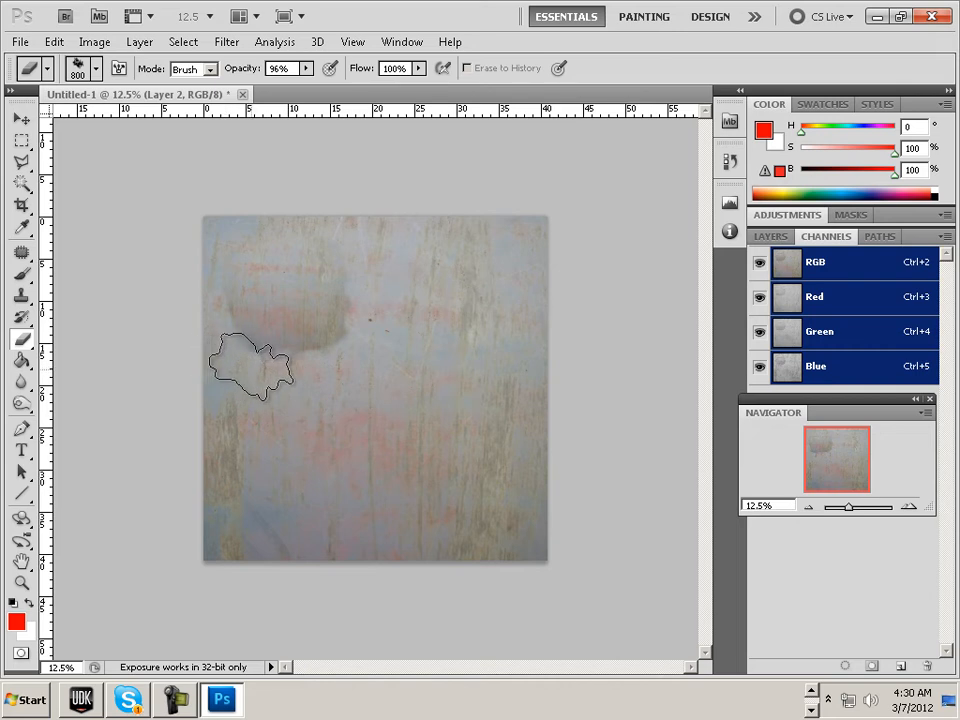
- Move the softened patch into the image's upper-left corner and spread duplicates along the top edge, rotating those towards the right
{"action": "left_click", "coordinate": [21, 119]}
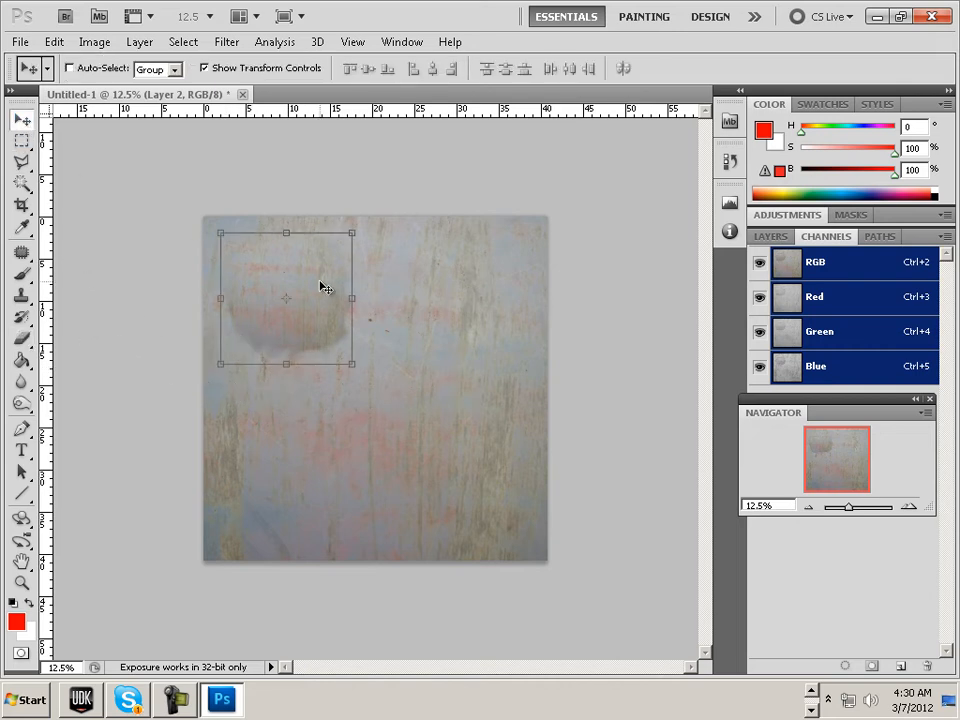
{"action": "left_click_drag", "start_coordinate": [325, 288], "coordinate": [271, 257]}
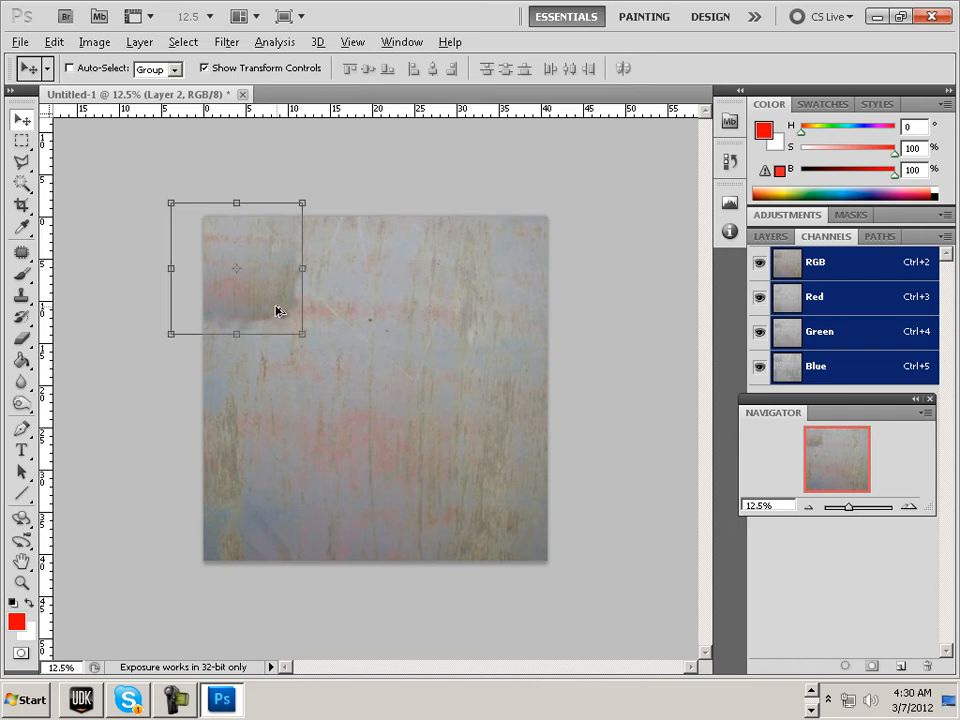
{"action": "left_click_drag", "start_coordinate": [274, 303], "coordinate": [526, 350]}
{"action": "key", "text": "ctrl+t"}
{"action": "left_click", "coordinate": [25, 119]}
{"action": "key", "text": "Return"}
{"action": "key", "text": "ctrl+j"}
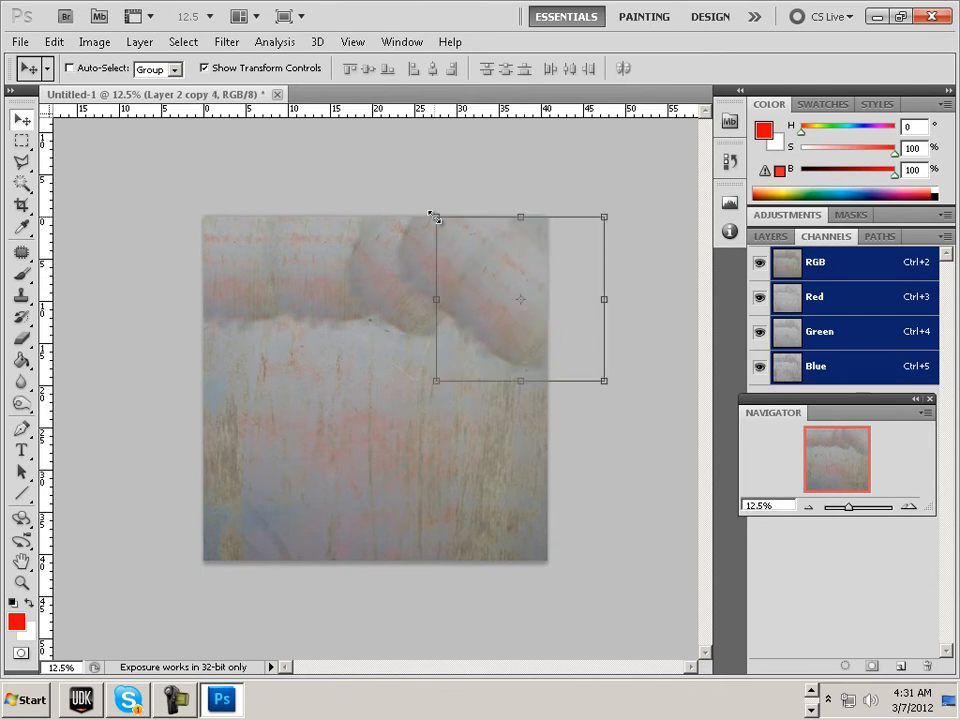
- Enlarge the rotated upper-right patch to 113.45% width and 119.43% height, and place copies of it across the middle and lower-left areas
{"action": "left_click_drag", "start_coordinate": [435, 214], "coordinate": [412, 182]}
{"action": "left_click_drag", "start_coordinate": [489, 315], "coordinate": [507, 298]}
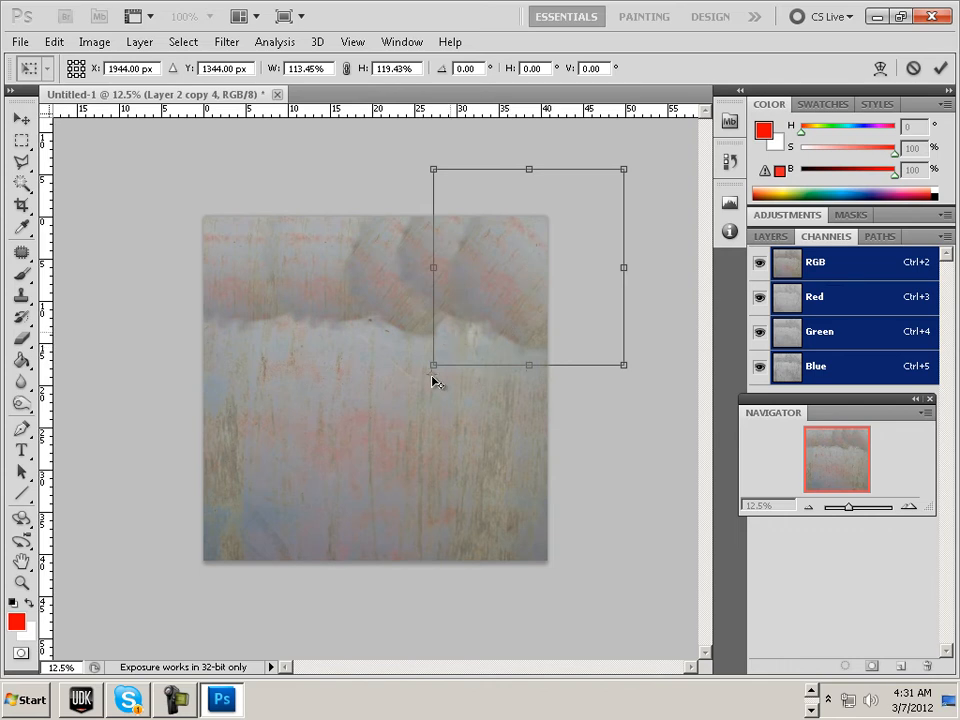
{"action": "left_click", "coordinate": [21, 118]}
{"action": "left_click", "coordinate": [384, 273]}
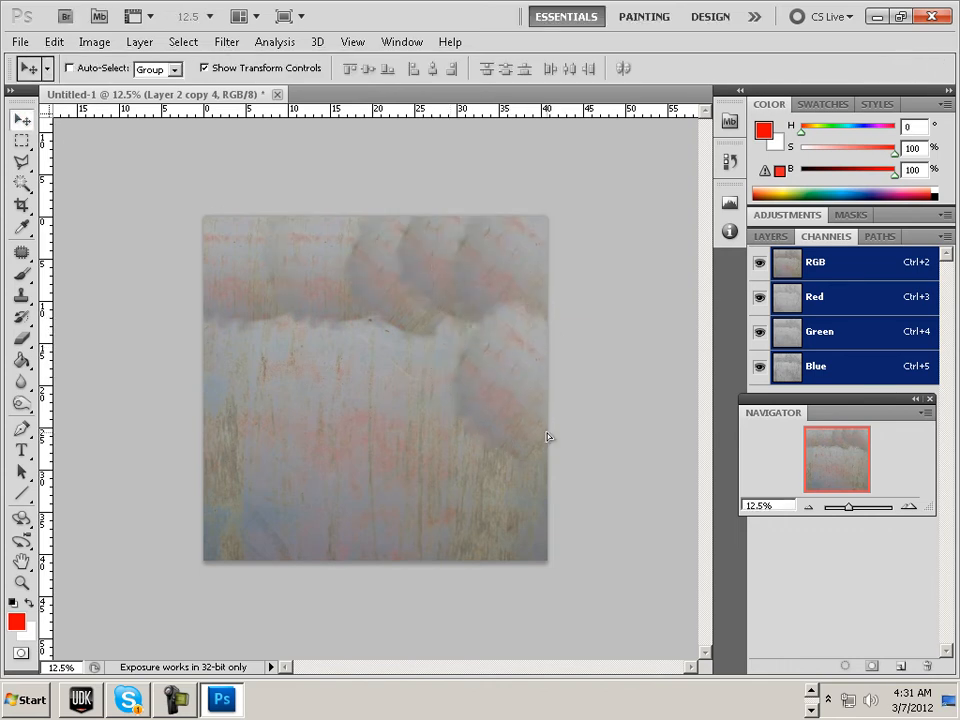
{"action": "left_click_drag", "start_coordinate": [538, 431], "coordinate": [373, 479], "text": "alt"}
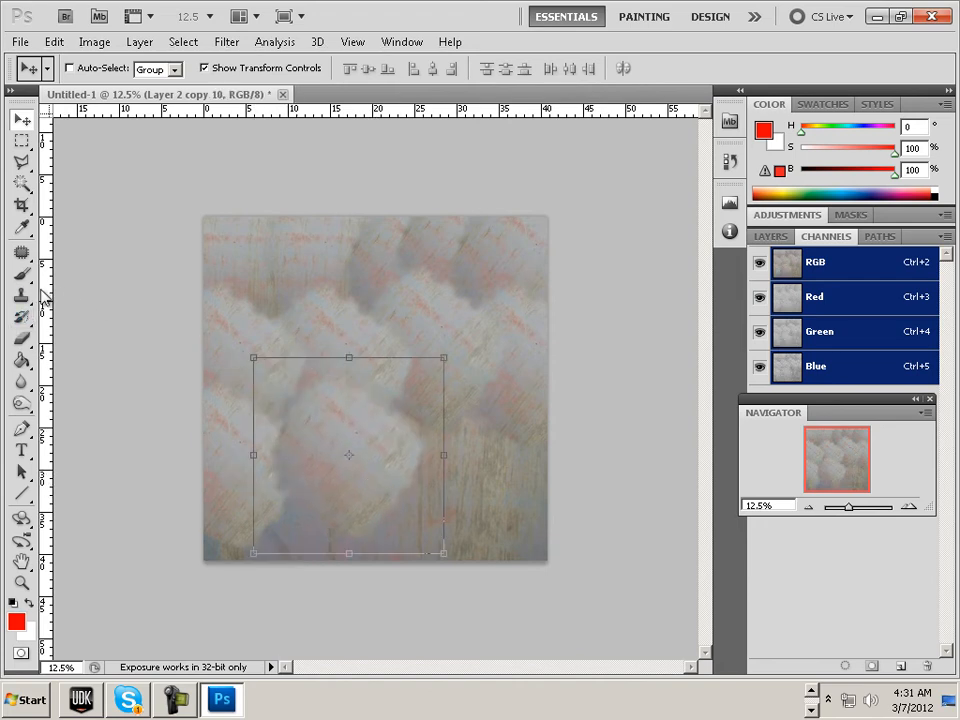
- Soften the lower-middle patch with the Eraser, enlarging its spatter brush to 1400 px
{"action": "left_click", "coordinate": [21, 338]}
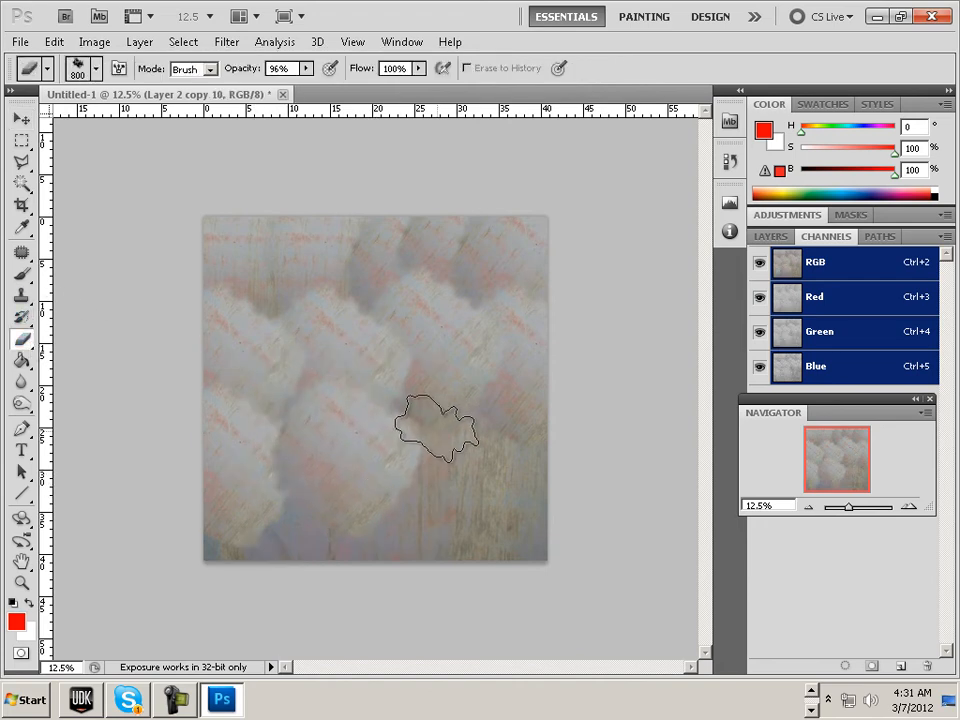
{"action": "key", "text": "bracketright"}
{"action": "key", "text": "bracketright"}
{"action": "key", "text": "bracketright"}
{"action": "key", "text": "bracketright"}
{"action": "key", "text": "bracketright"}
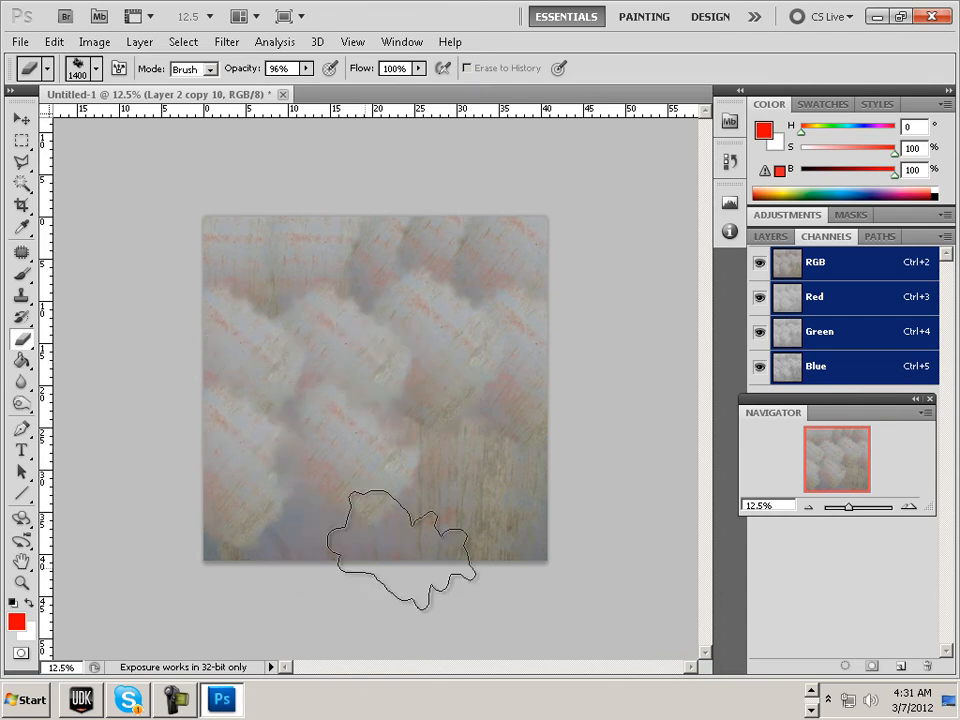
- Duplicate the softened patch towards the image's lower-right corner, rotate the corner copy by 72.97°, and apply the transformation
{"action": "left_click", "coordinate": [21, 118]}
{"action": "left_click_drag", "start_coordinate": [396, 461], "coordinate": [533, 538], "text": "alt"}
{"action": "left_click_drag", "start_coordinate": [600, 413], "coordinate": [648, 598]}
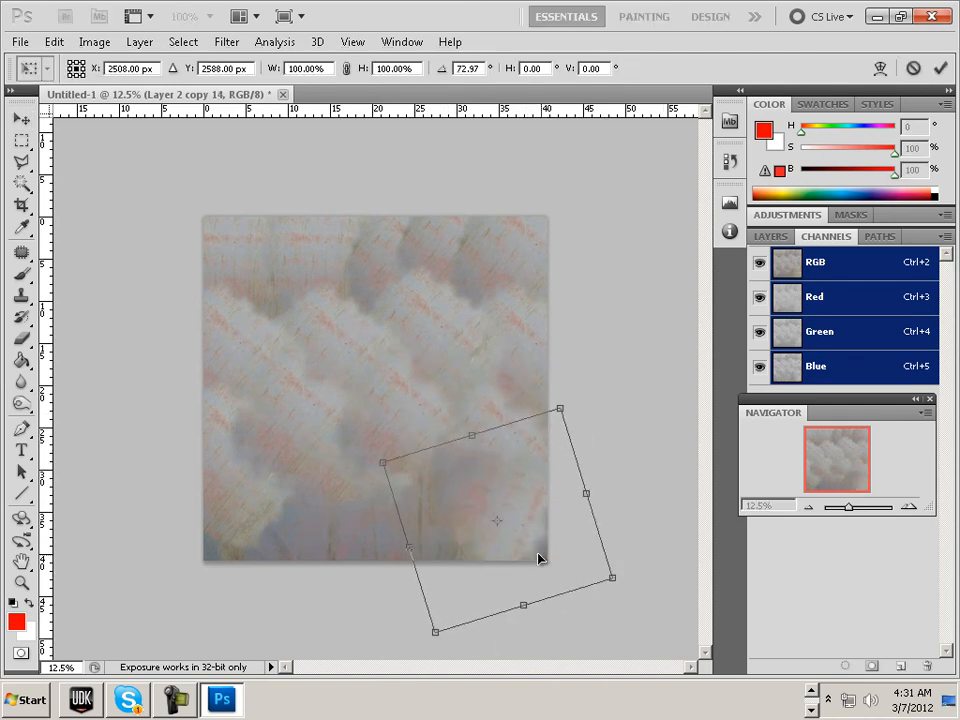
{"action": "left_click_drag", "start_coordinate": [484, 530], "coordinate": [390, 504]}
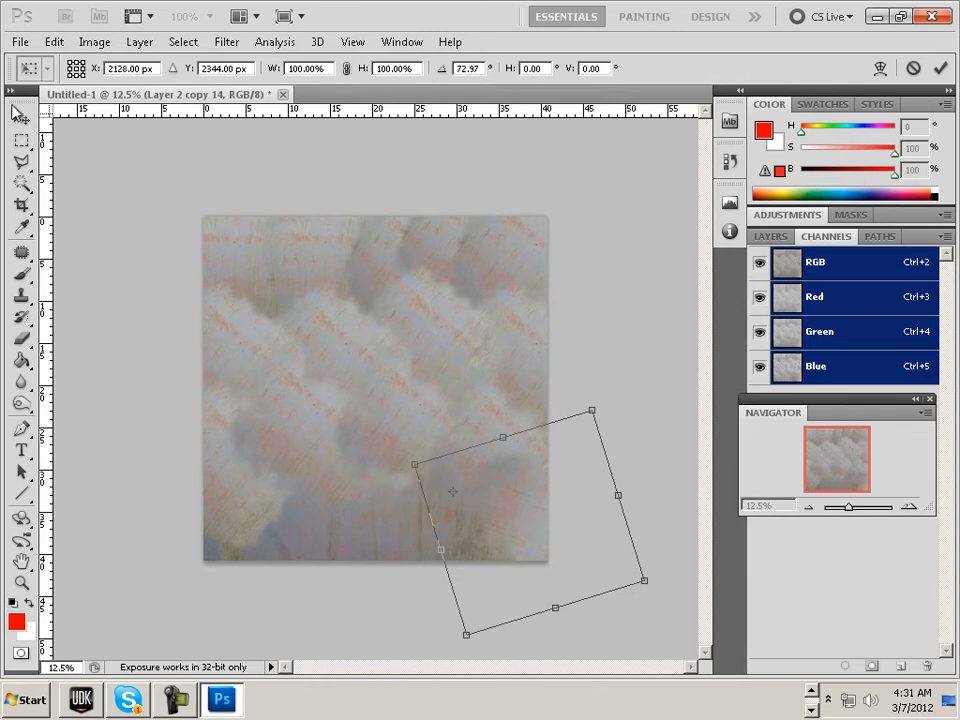
{"action": "left_click", "coordinate": [19, 114]}
{"action": "left_click", "coordinate": [383, 277]}
- Place copies of the rotated patch along the image's bottom edge, rotate the last one by -81.72°, and apply the transformation
{"action": "left_click_drag", "start_coordinate": [525, 551], "coordinate": [421, 555], "text": "alt"}
{"action": "left_click", "coordinate": [476, 430]}
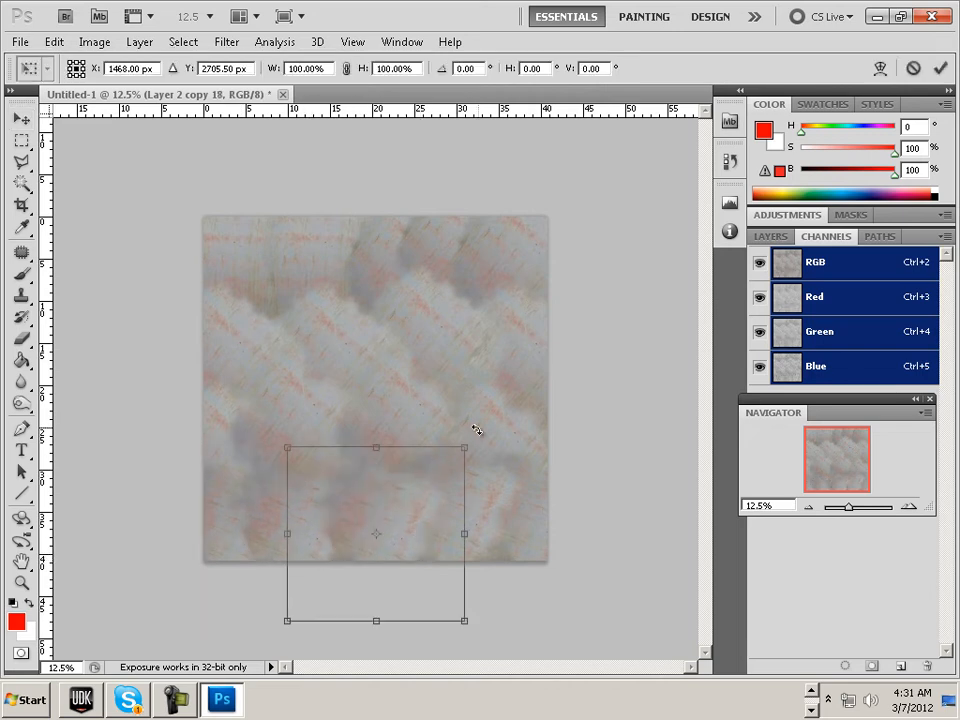
{"action": "left_click_drag", "start_coordinate": [476, 430], "coordinate": [283, 411]}
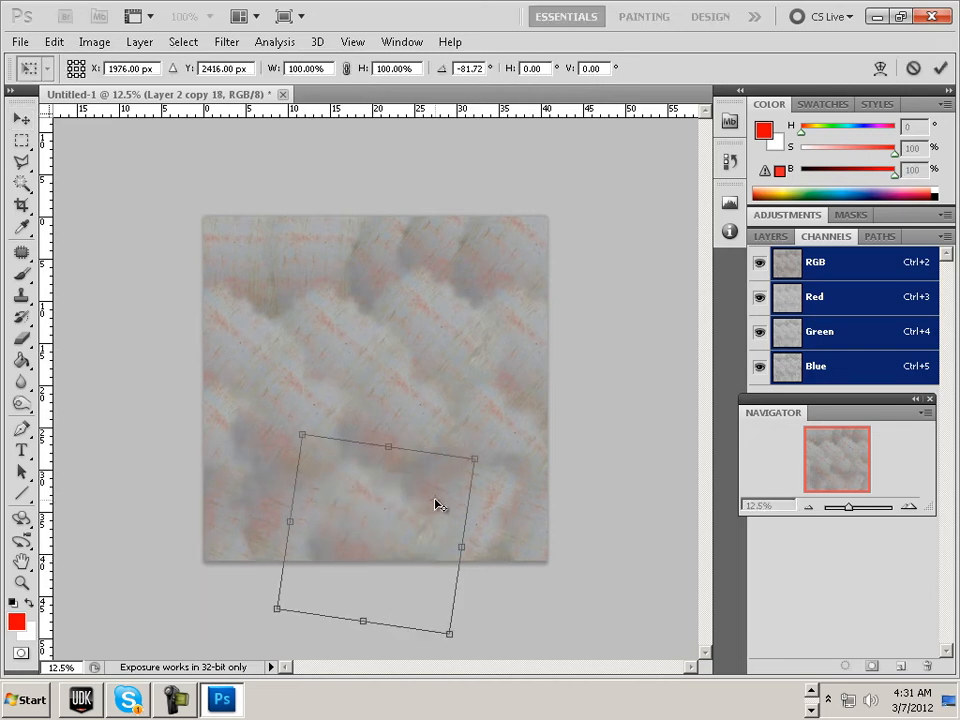
{"action": "left_click", "coordinate": [21, 295]}
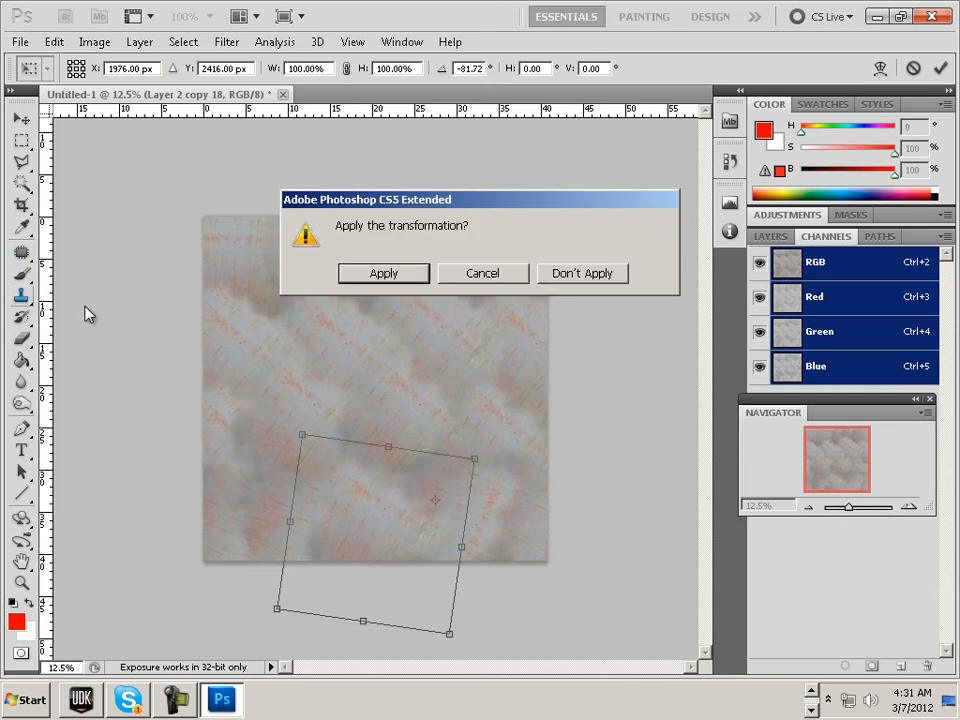
{"action": "left_click", "coordinate": [367, 284]}
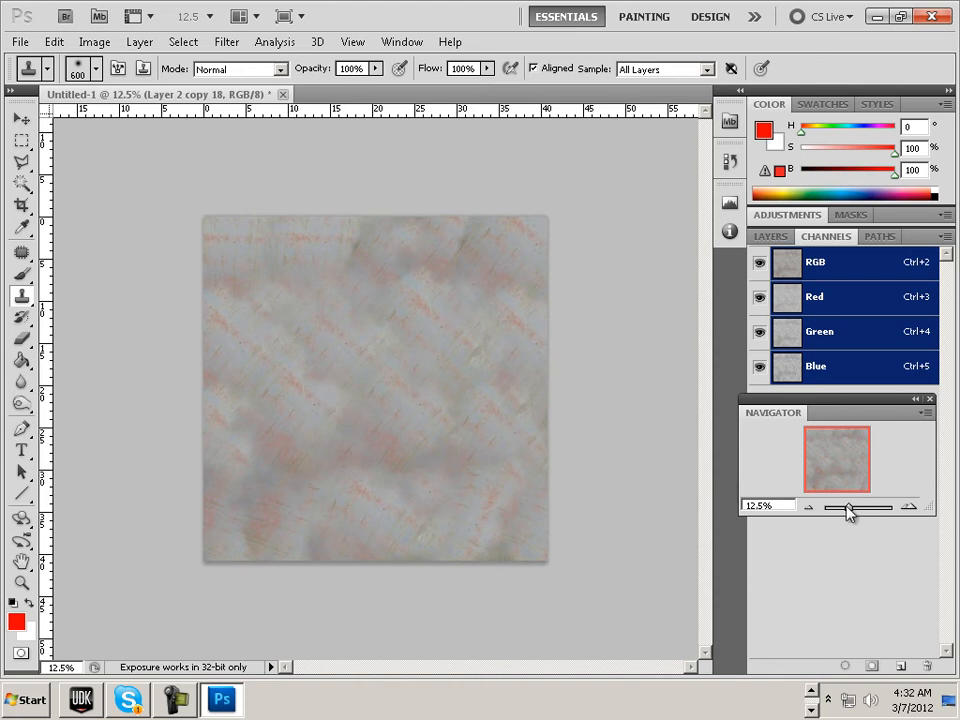
{"action": "mouse_move", "coordinate": [847, 512]}
{"action": "left_mouse_down"}
{"action": "mouse_move", "coordinate": [865, 509]}
{"action": "mouse_move", "coordinate": [848, 512]}
{"action": "left_mouse_up"}
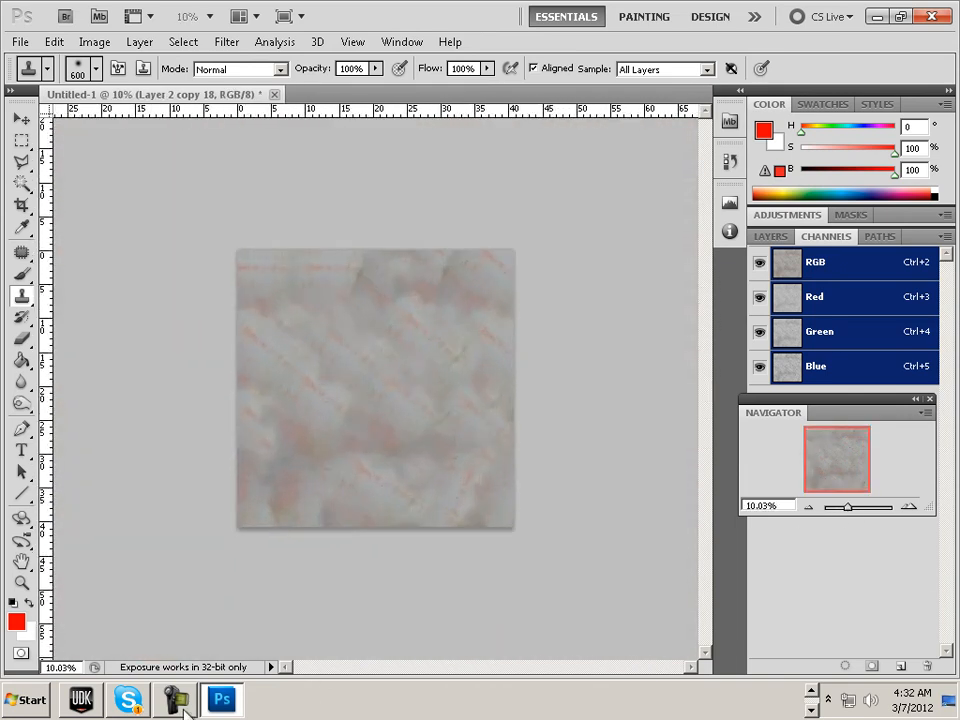
- Switch to Mozilla Firefox and search Google for "steel texture'"
{"action": "left_click", "coordinate": [33, 703]}
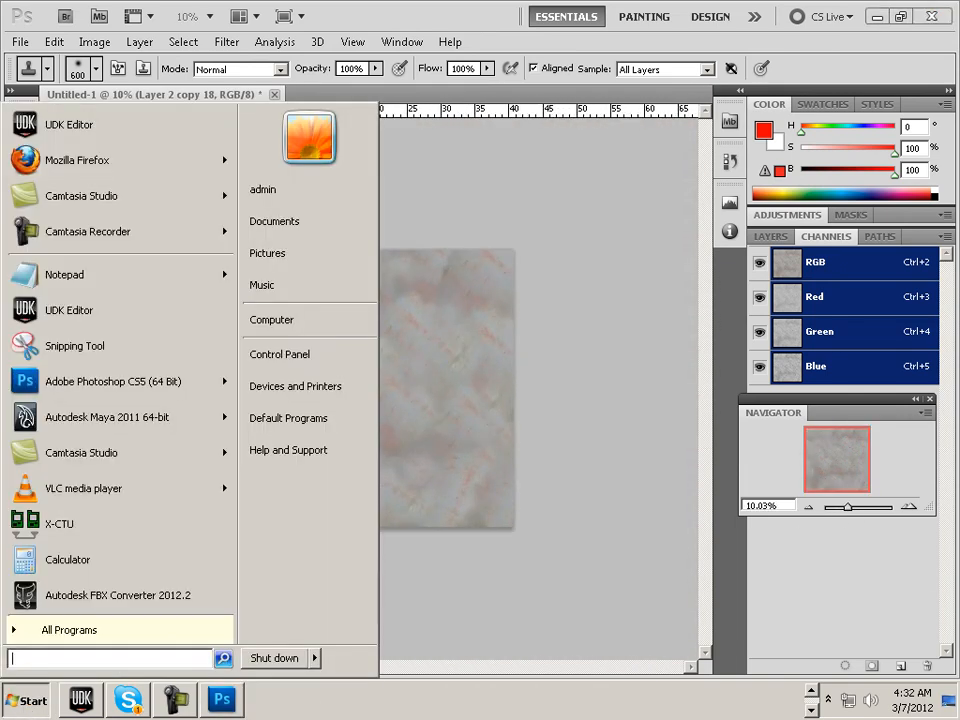
{"action": "left_click", "coordinate": [141, 170]}
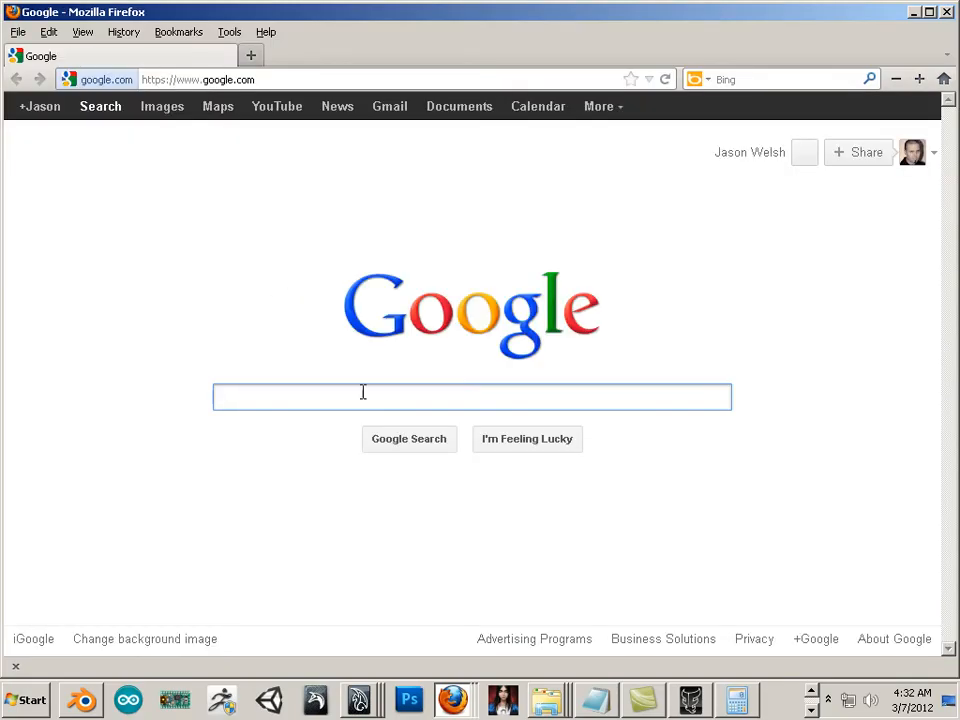
{"action": "type", "text": "steel"}
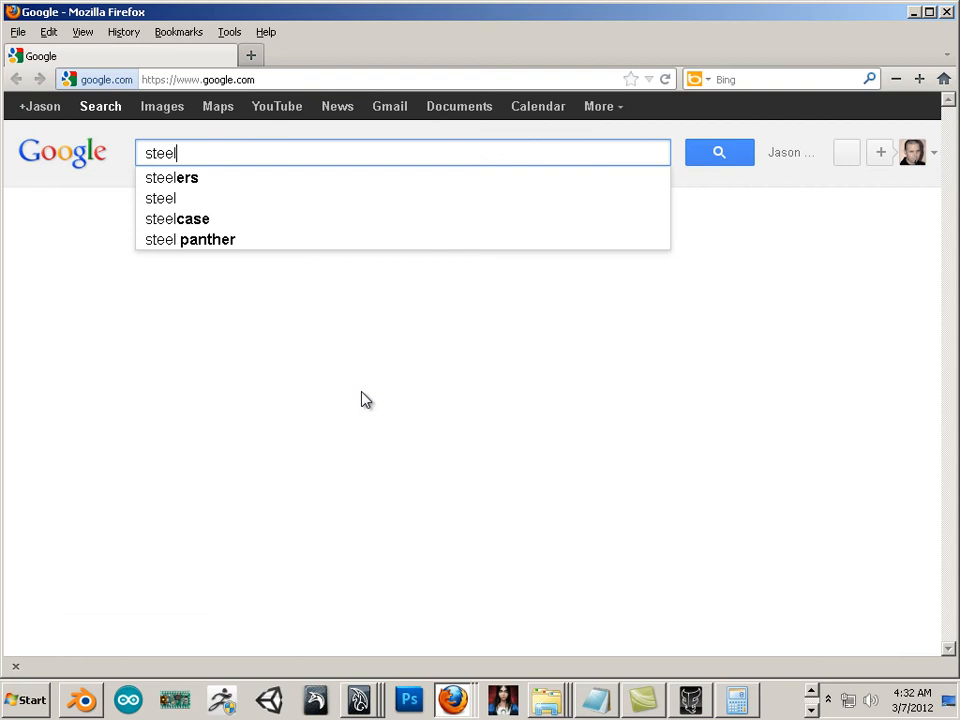
{"action": "type", "text": " texture"}
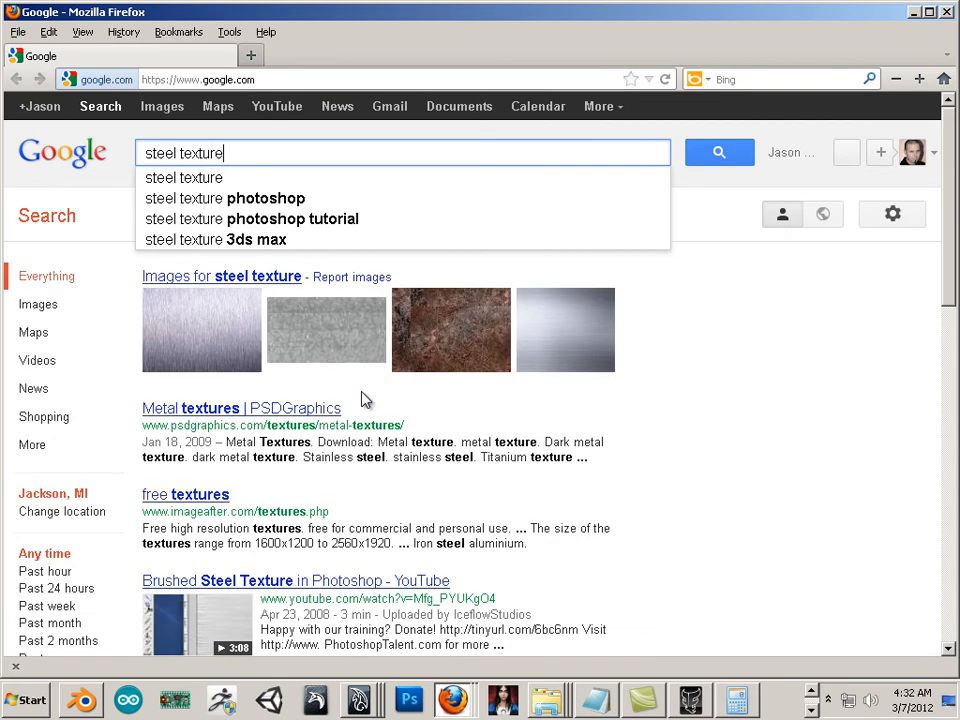
{"action": "type", "text": "'"}
{"action": "key", "text": "Return"}
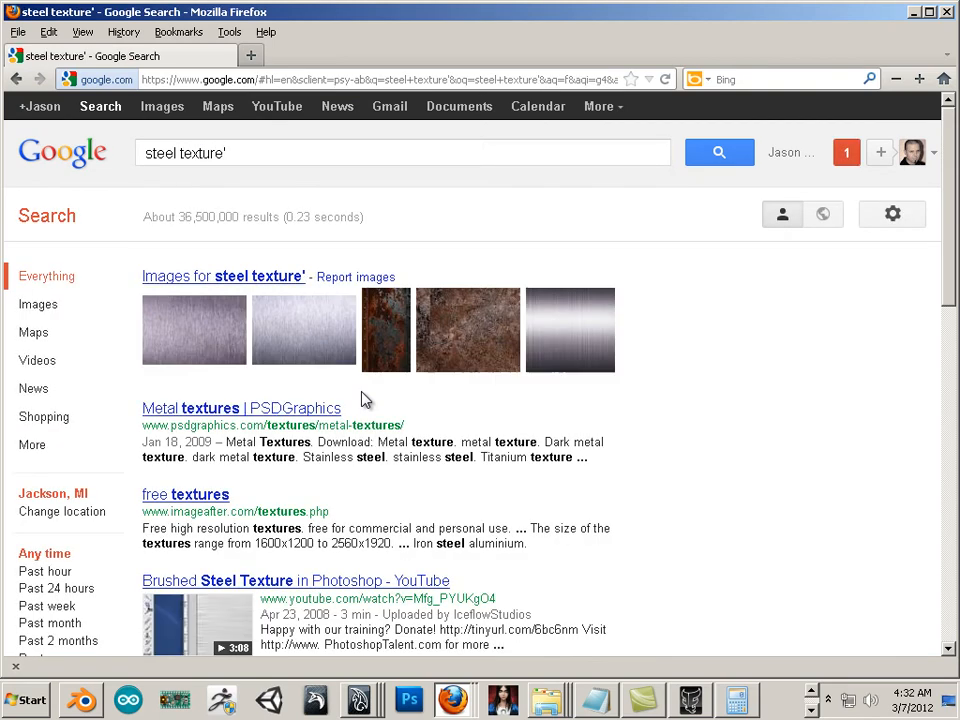
- Show the image results for the steel texture search and limit them to sizes larger than 15 MP (4480×3360)
{"action": "left_click", "coordinate": [45, 305]}
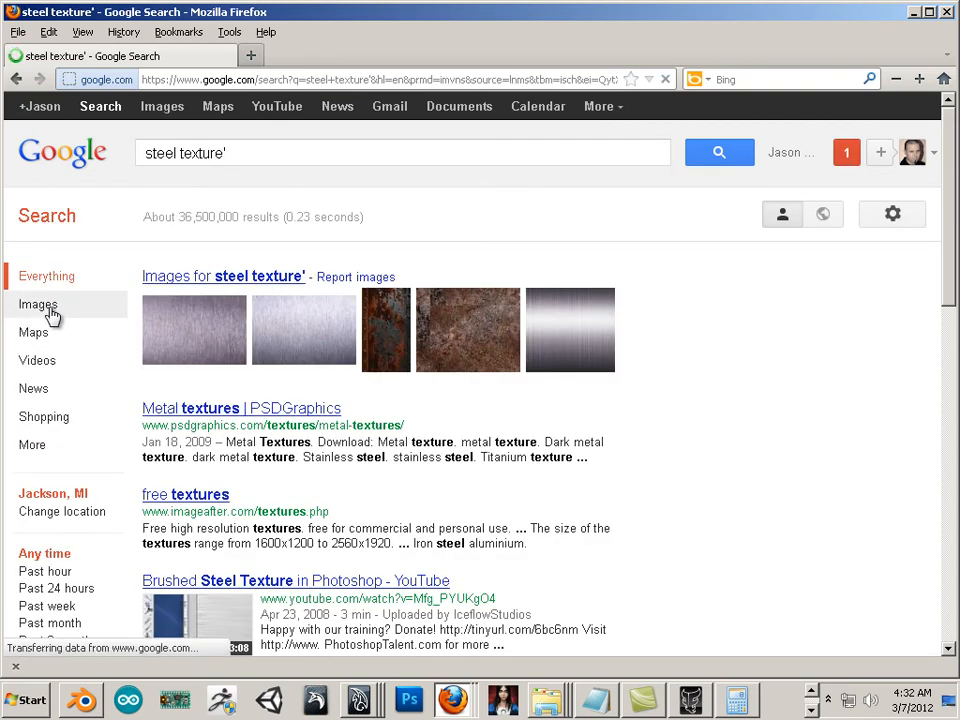
{"action": "scroll", "coordinate": [326, 402], "scroll_direction": "down", "scroll_amount": 4}
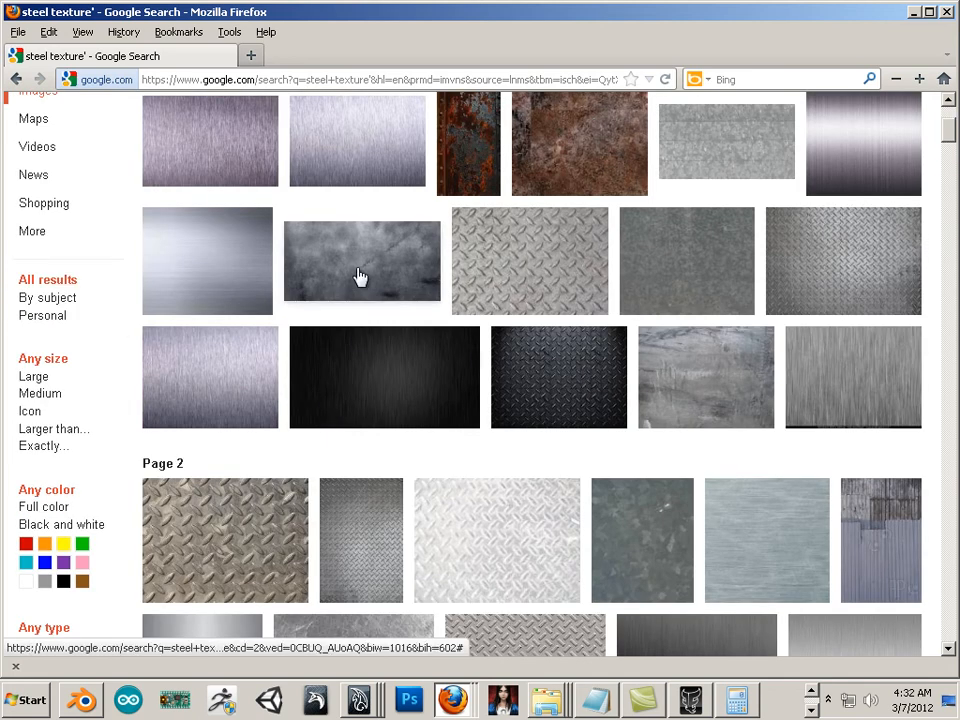
{"action": "left_click", "coordinate": [668, 378]}
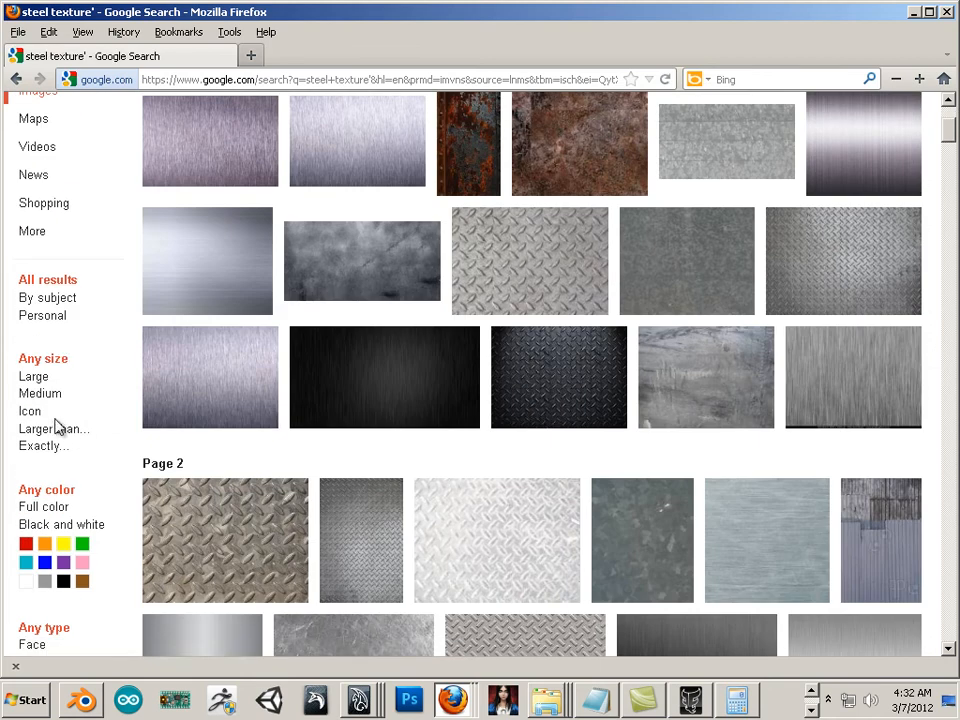
{"action": "left_click", "coordinate": [54, 428]}
{"action": "left_click", "coordinate": [70, 450]}
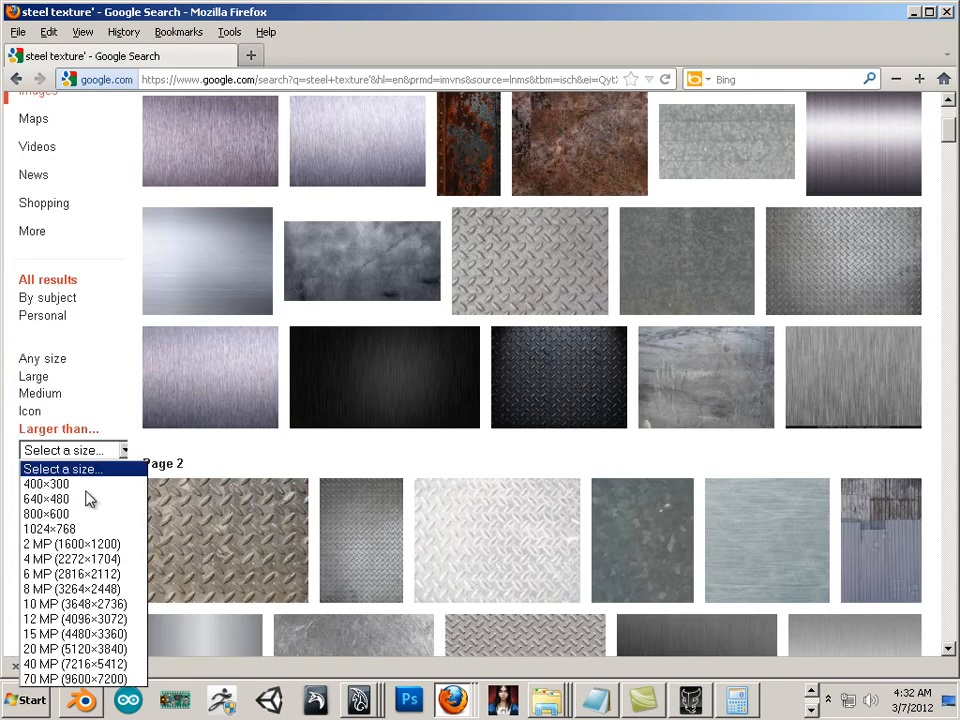
{"action": "left_click", "coordinate": [85, 634]}
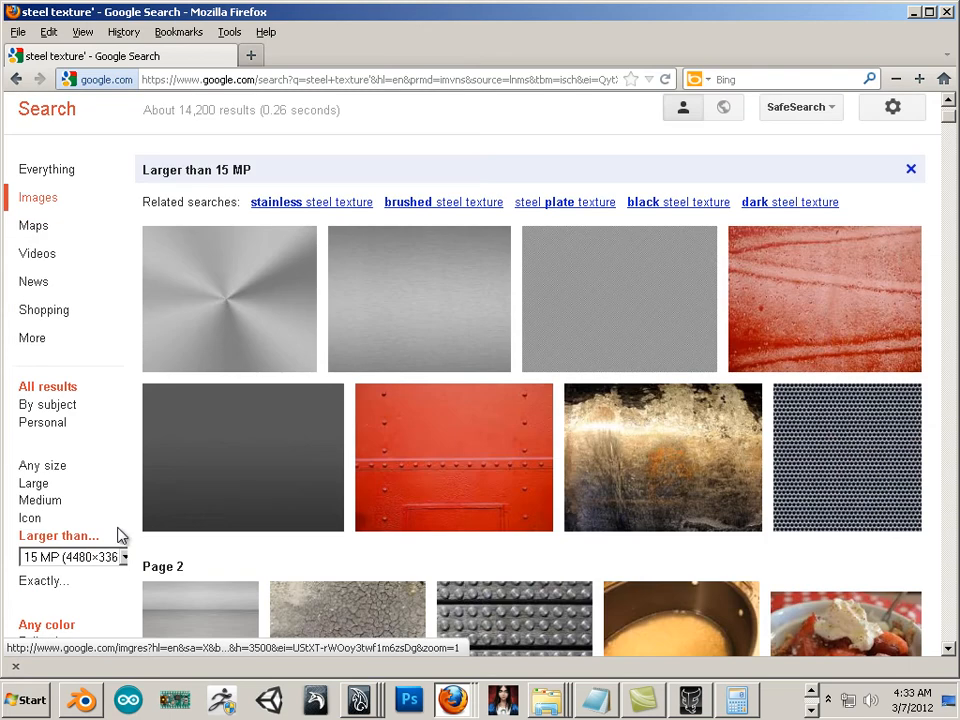
- Lower the image size filter to larger than 6 MP (2816×2112)
{"action": "scroll", "coordinate": [118, 536], "scroll_direction": "down", "scroll_amount": 6}
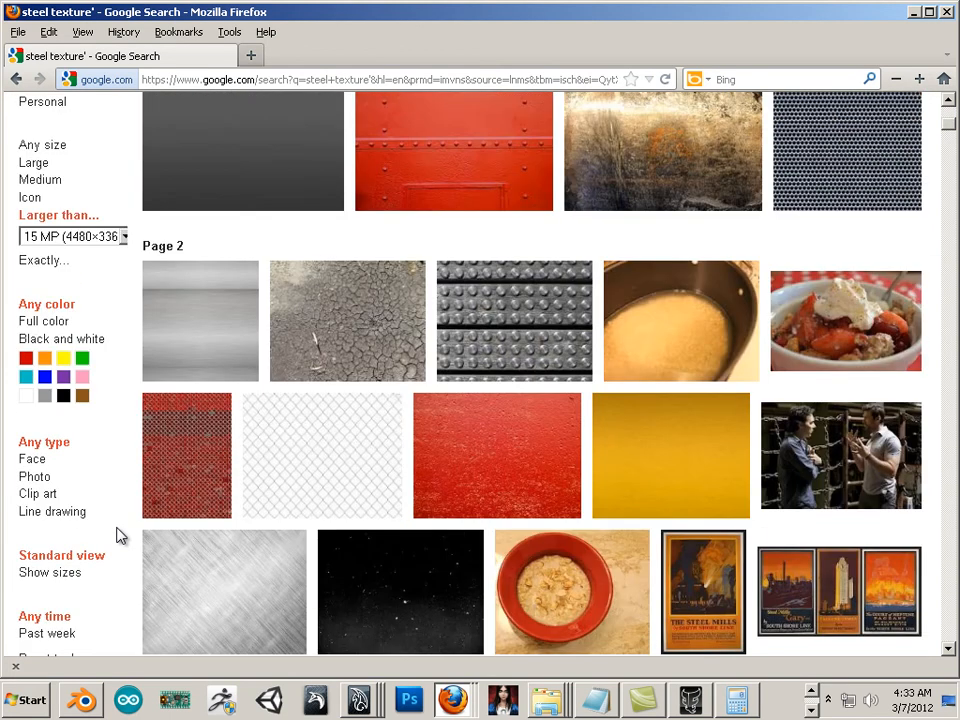
{"action": "scroll", "coordinate": [118, 536], "scroll_direction": "up", "scroll_amount": 2}
{"action": "left_click", "coordinate": [95, 345]}
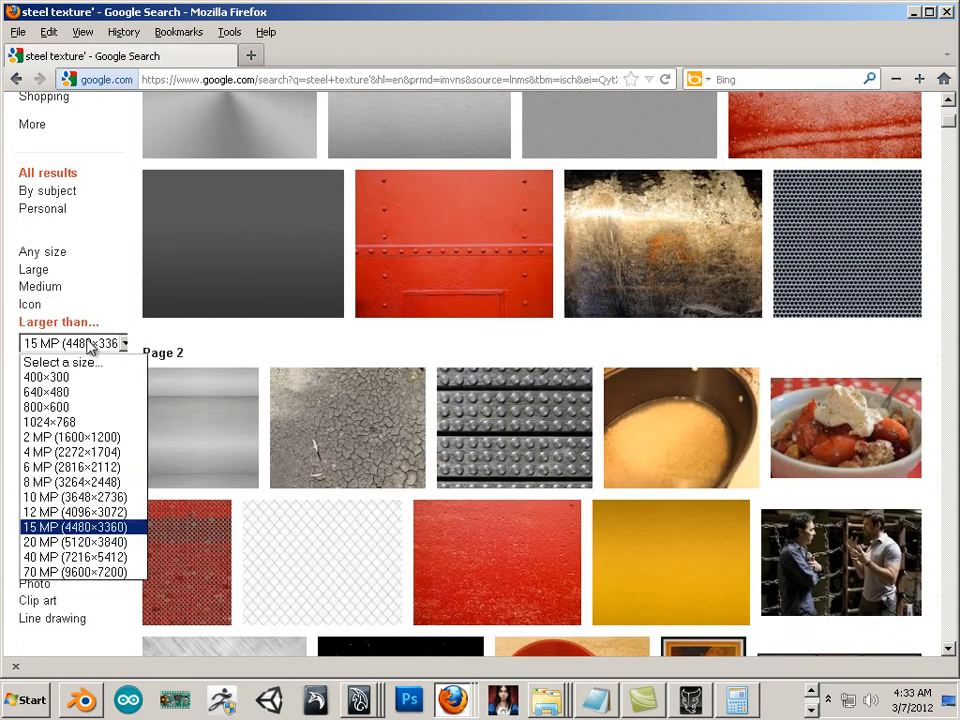
{"action": "left_click", "coordinate": [87, 468]}
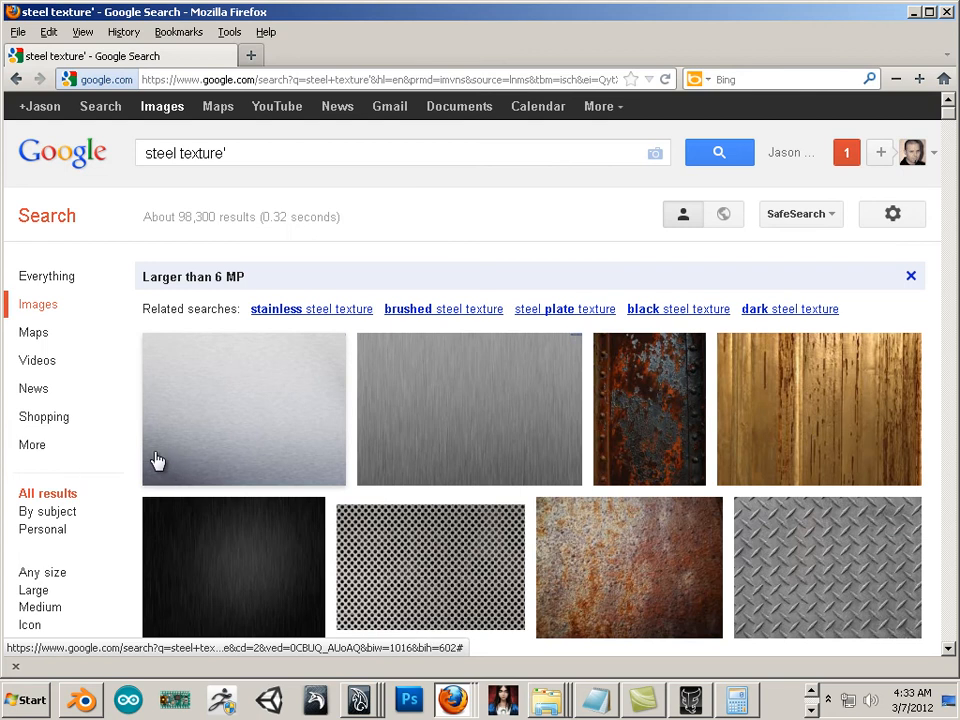
- Open the scratched grey metal image Metal001.jpg at full size from the results and copy the image
{"action": "scroll", "coordinate": [551, 396], "scroll_direction": "down", "scroll_amount": 8}
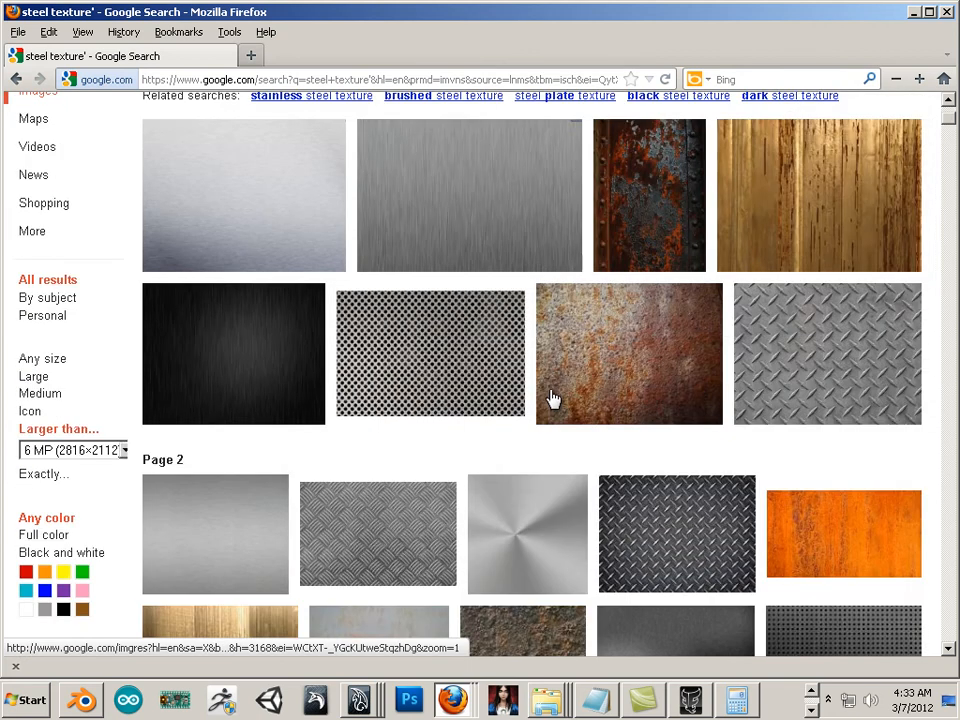
{"action": "scroll", "coordinate": [541, 397], "scroll_direction": "down", "scroll_amount": 2}
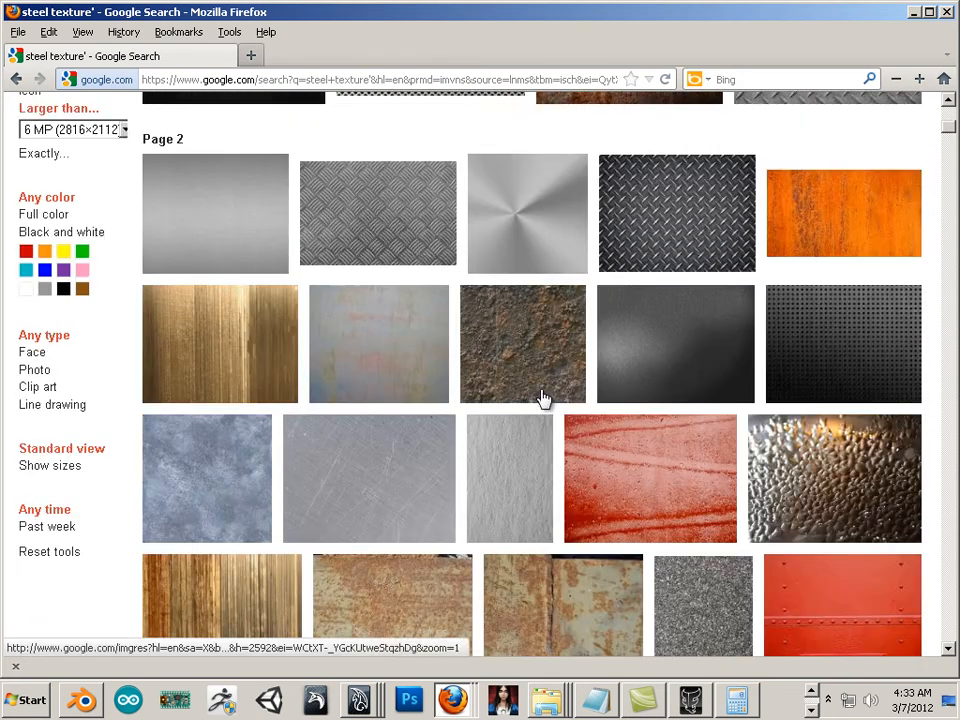
{"action": "scroll", "coordinate": [392, 355], "scroll_direction": "down", "scroll_amount": 2}
{"action": "left_click", "coordinate": [392, 355]}
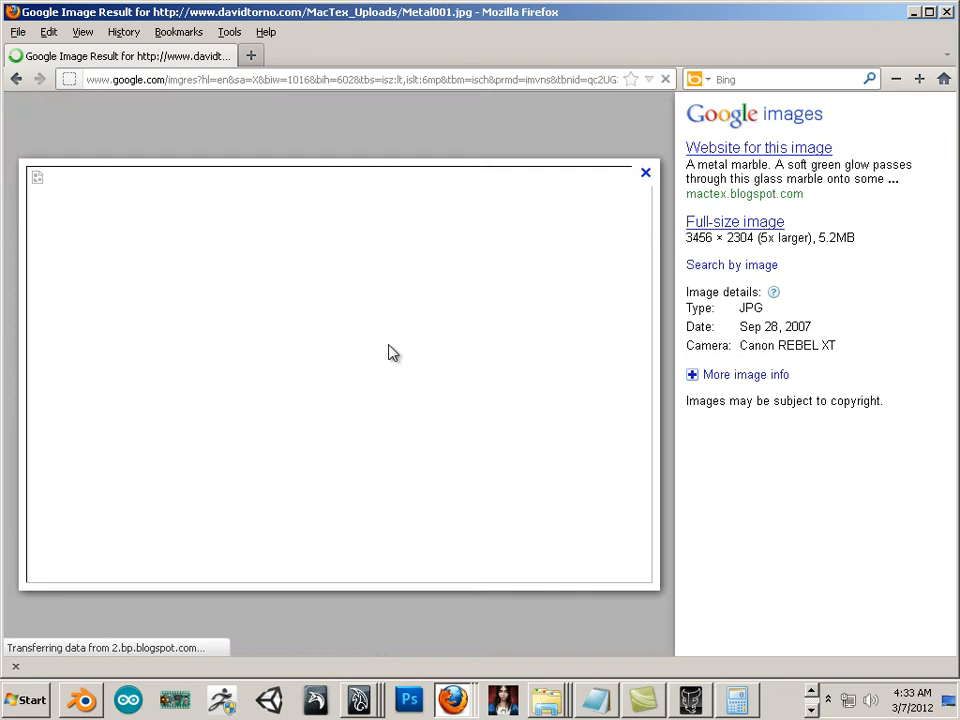
{"action": "left_click", "coordinate": [737, 227]}
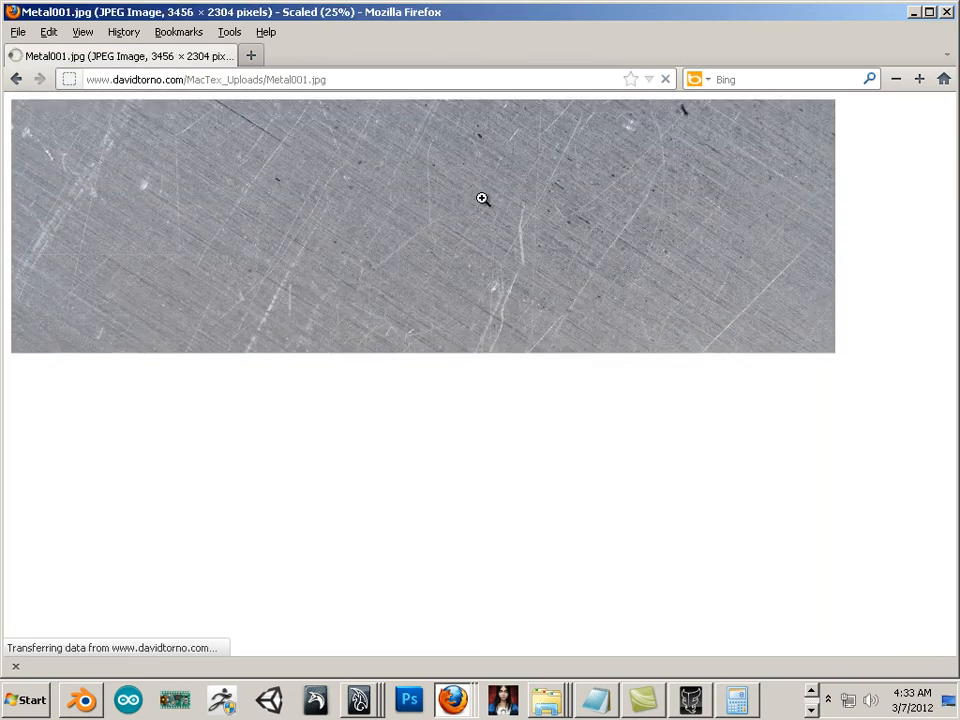
{"action": "right_click", "coordinate": [485, 201]}
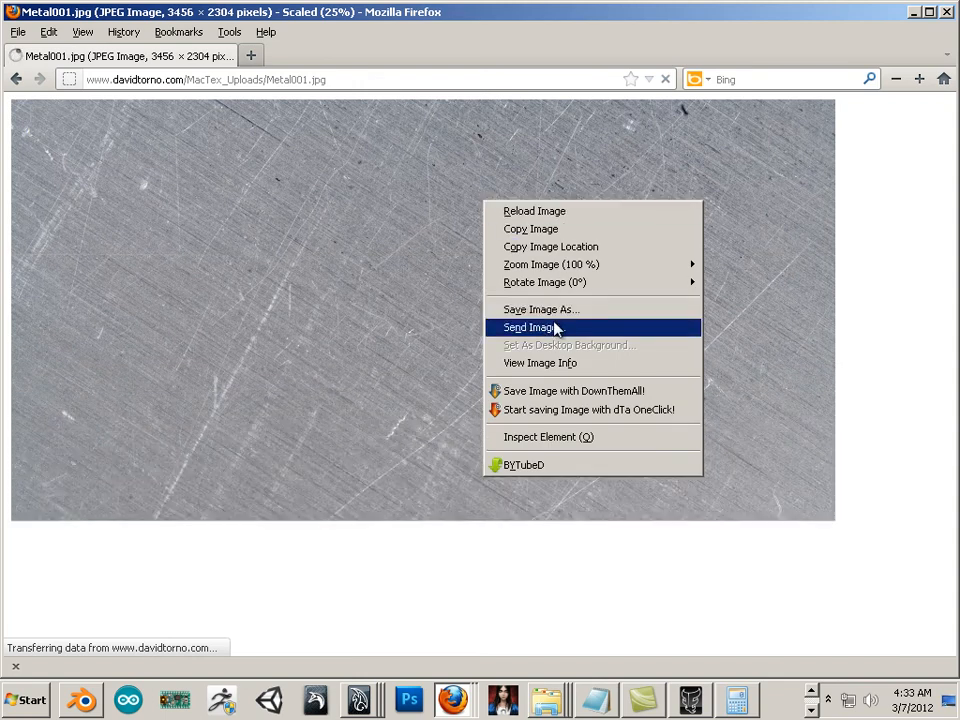
{"action": "left_click", "coordinate": [557, 232]}
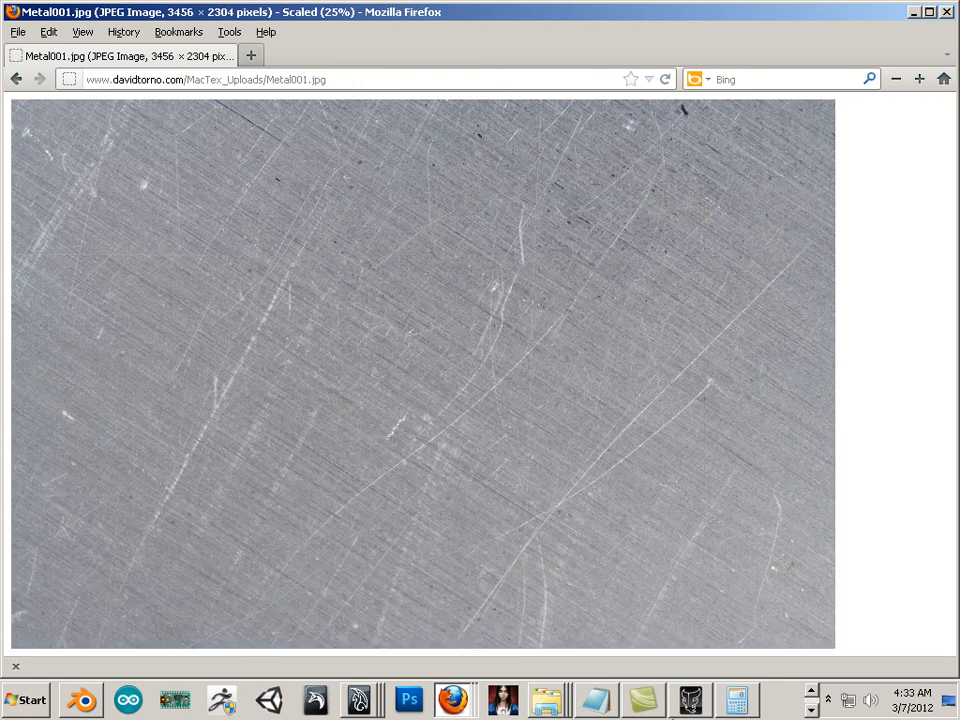
- Switch back to Photoshop and paste the copied metal image into the texture document
{"action": "left_click", "coordinate": [810, 709]}
{"action": "left_click", "coordinate": [222, 700]}
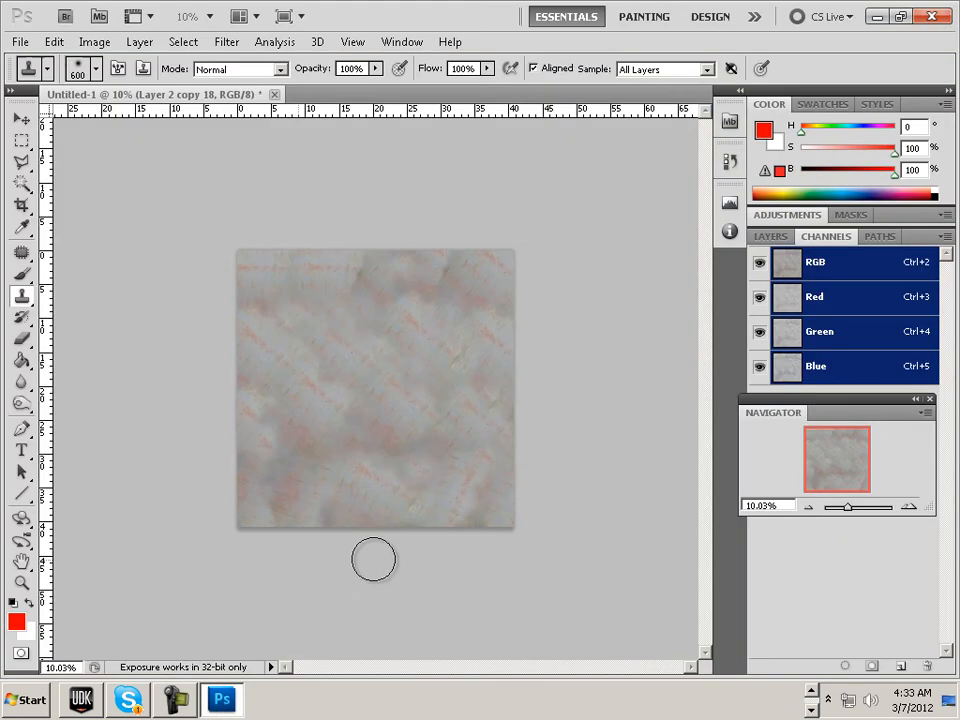
{"action": "left_click", "coordinate": [55, 44]}
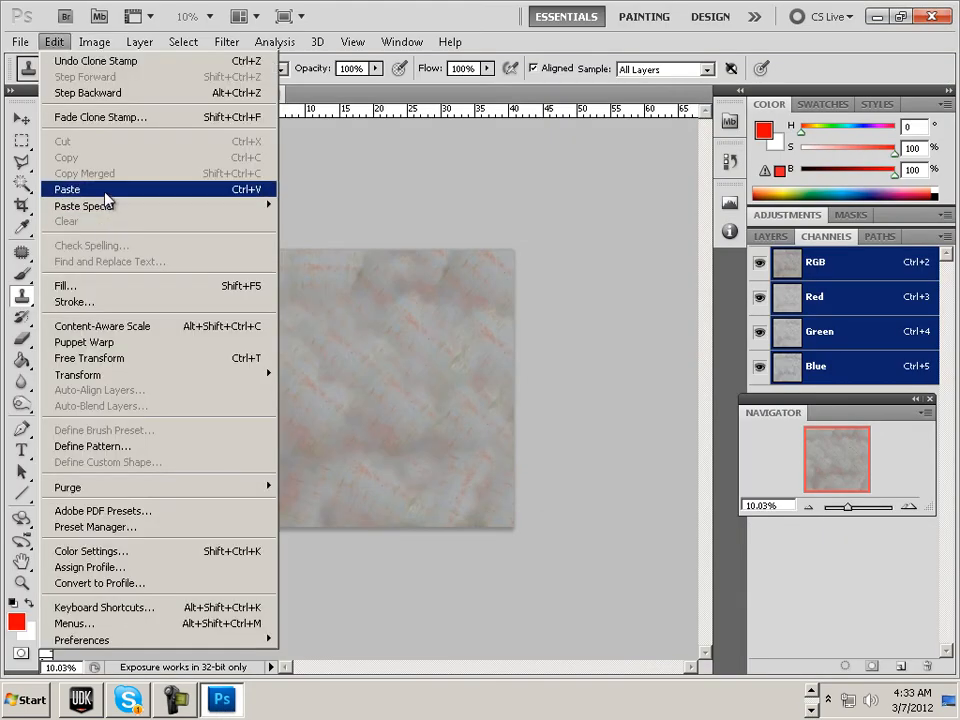
{"action": "left_click", "coordinate": [103, 189]}
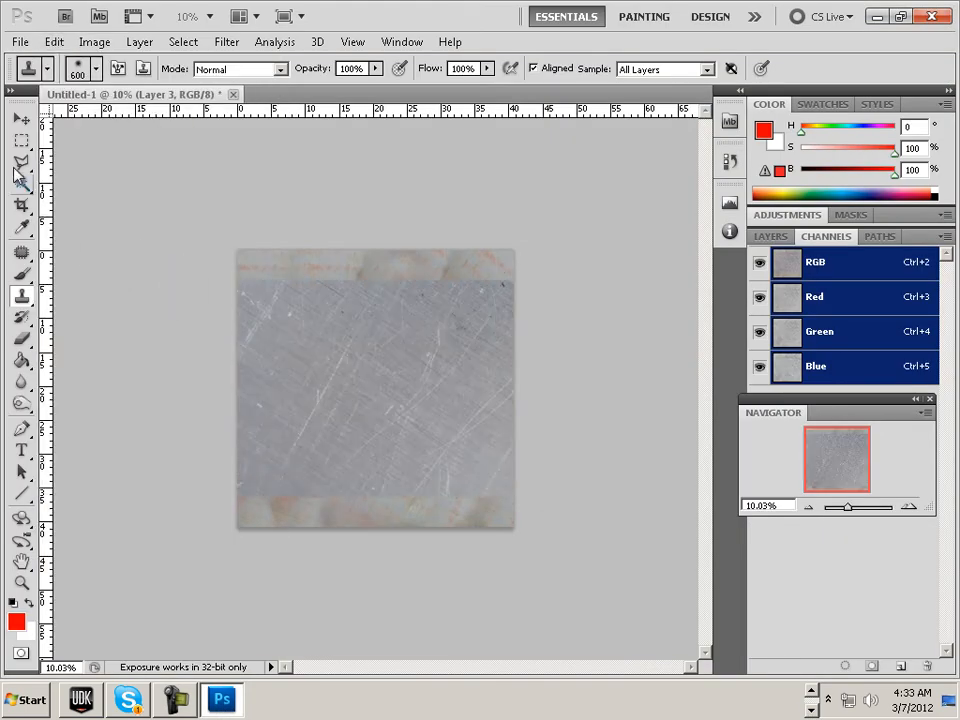
- Enlarge the pasted metal layer to 117.08% width and 137.38% height so it covers the canvas, and display the layer list
{"action": "left_click", "coordinate": [24, 121]}
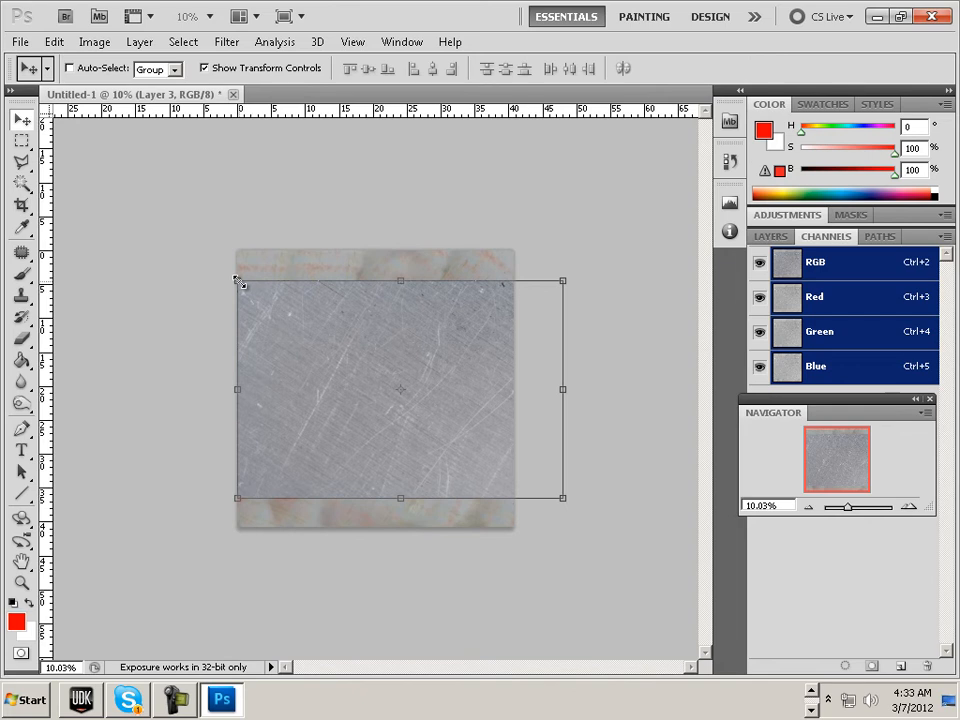
{"action": "left_click_drag", "start_coordinate": [238, 282], "coordinate": [210, 199]}
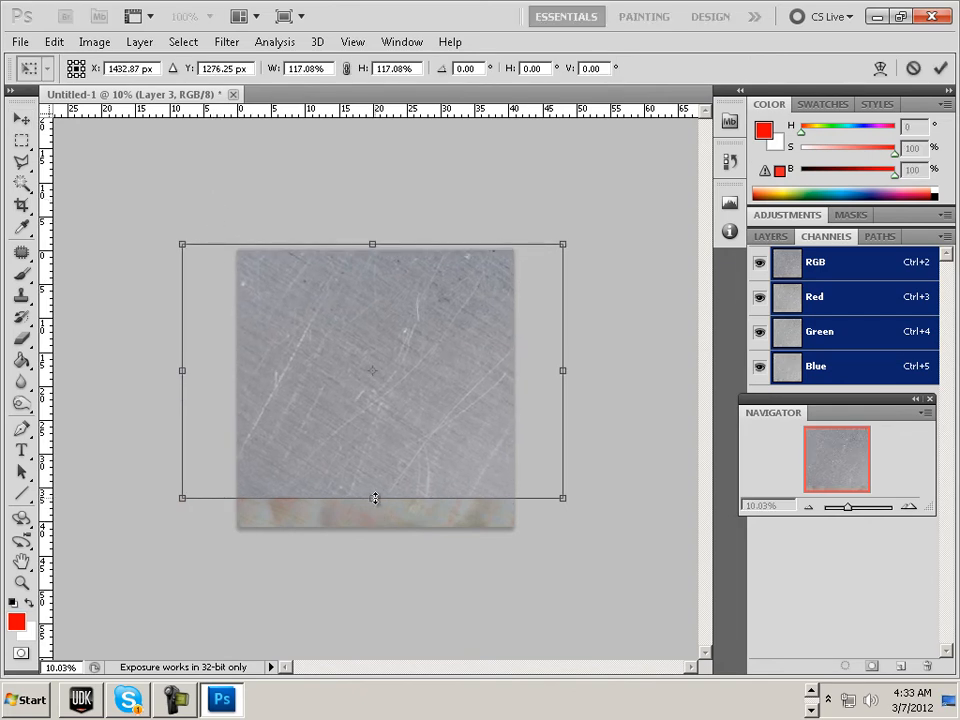
{"action": "left_click_drag", "start_coordinate": [375, 497], "coordinate": [375, 542]}
{"action": "left_click", "coordinate": [21, 119]}
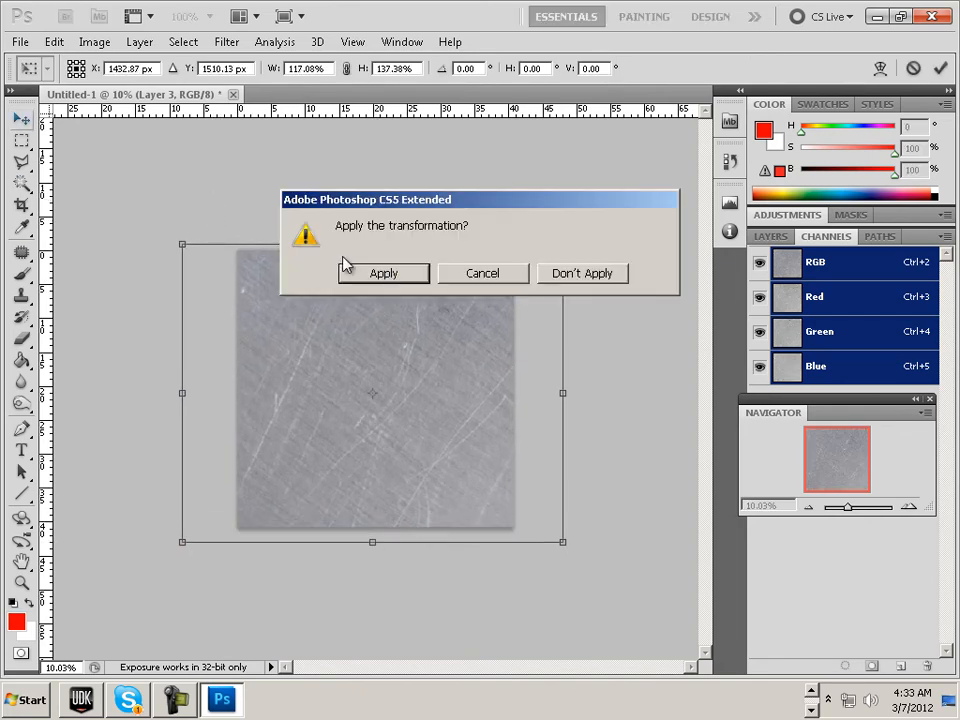
{"action": "left_click", "coordinate": [350, 268]}
{"action": "left_click", "coordinate": [787, 239]}
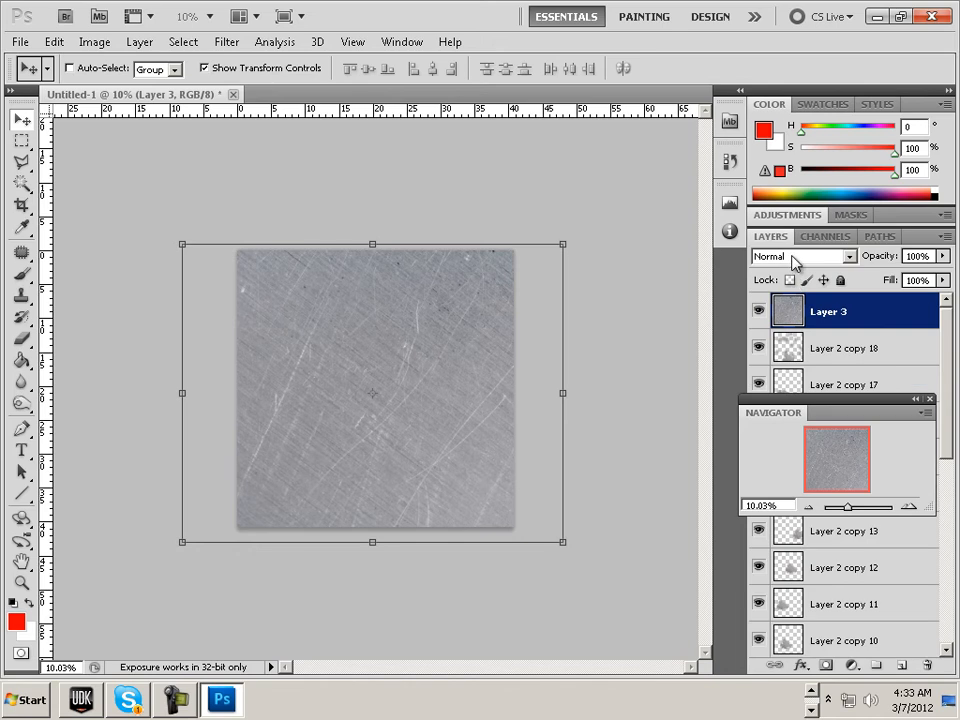
- Try the Multiply and Soft Light blend modes on the pasted metal layer
{"action": "left_click", "coordinate": [804, 257]}
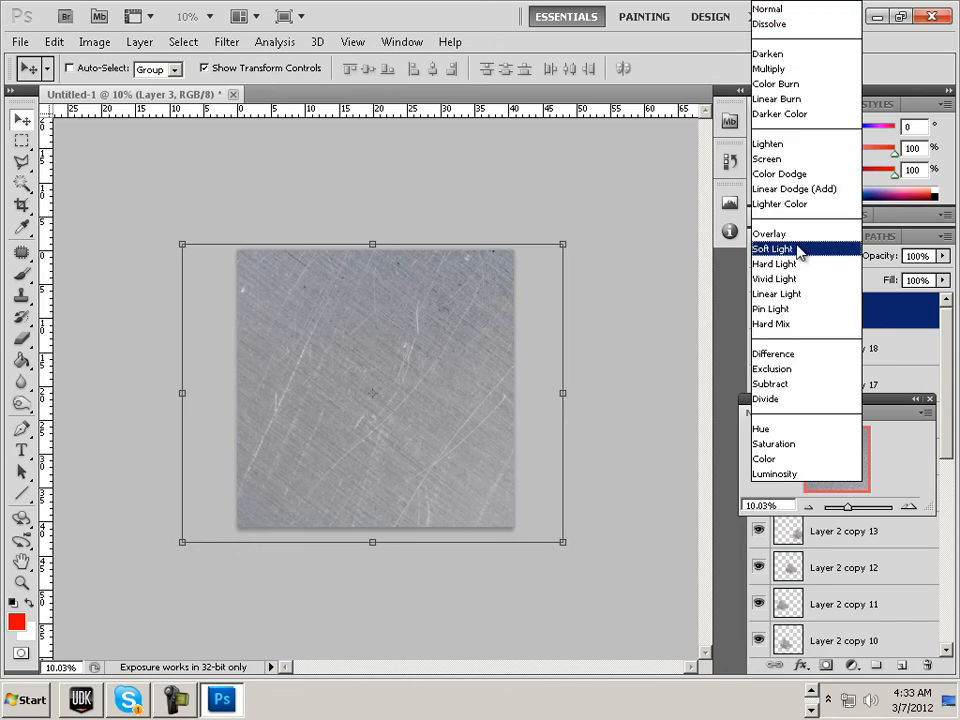
{"action": "left_click", "coordinate": [790, 68]}
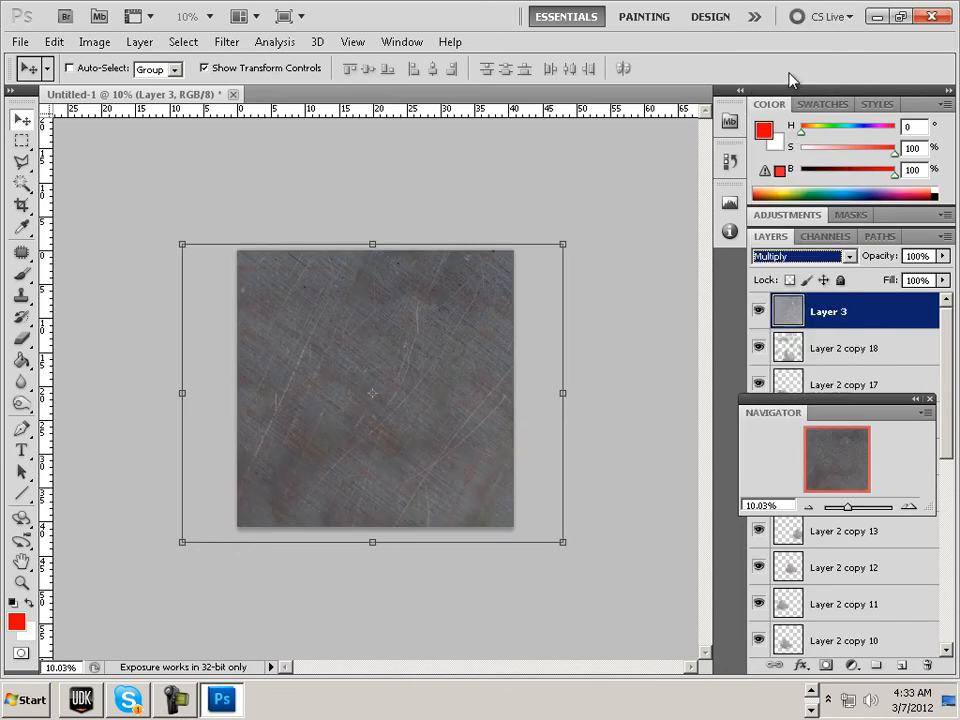
{"action": "left_click", "coordinate": [801, 257]}
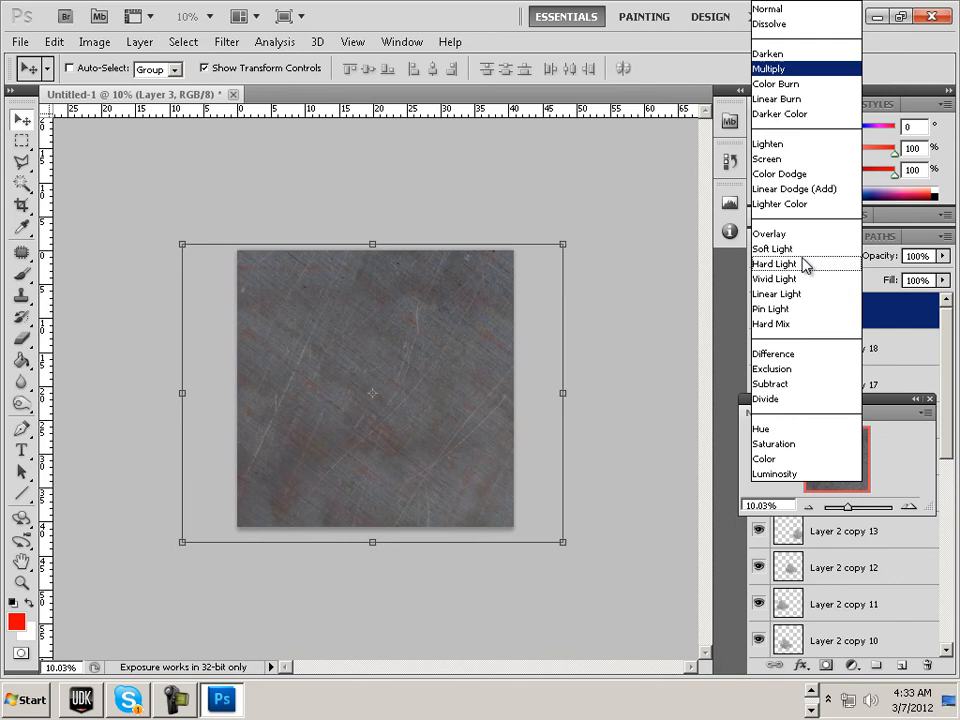
{"action": "left_click", "coordinate": [790, 247]}
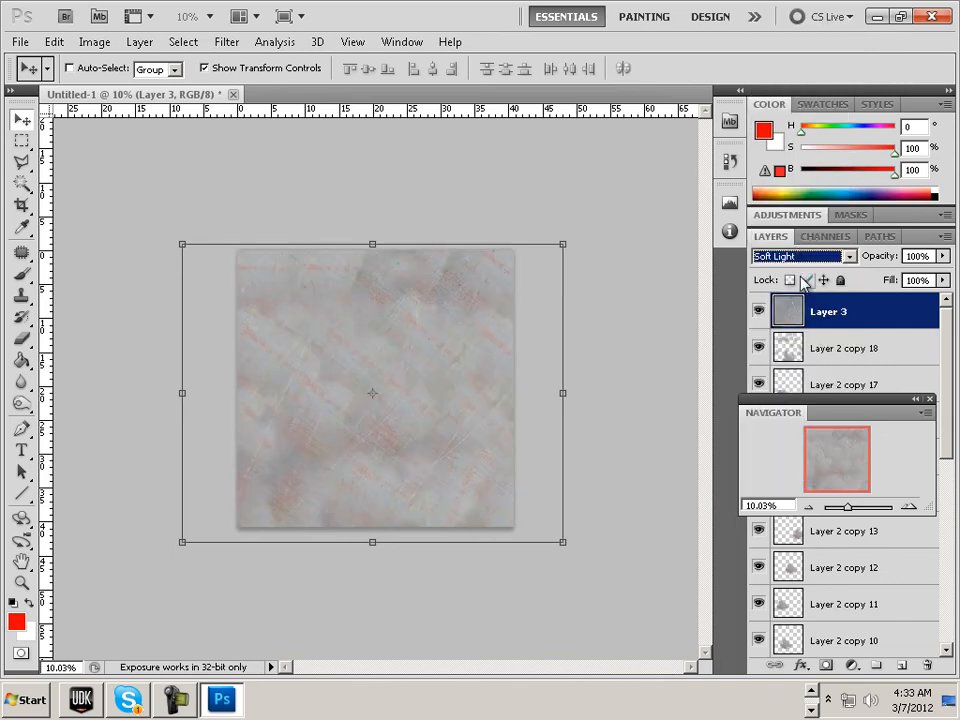
{"action": "left_click", "coordinate": [801, 257]}
{"action": "left_click", "coordinate": [780, 68]}
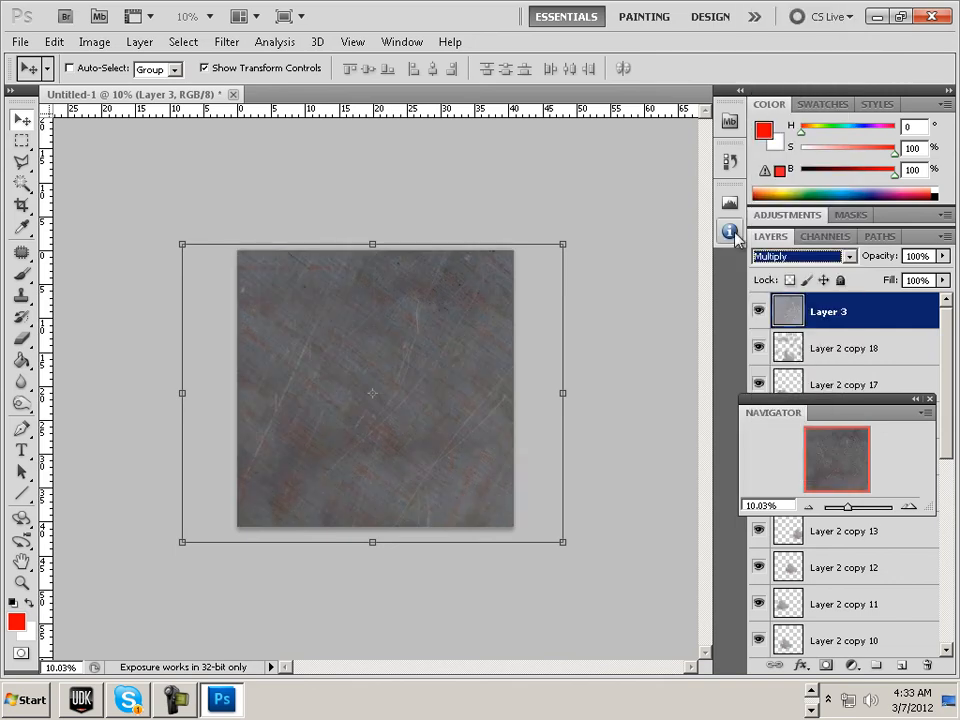
- Compare the available blend modes on the metal layer one after another and settle on Hard Light
{"action": "key", "text": "Up"}
{"action": "key", "text": "Up"}
{"action": "key", "text": "Up"}
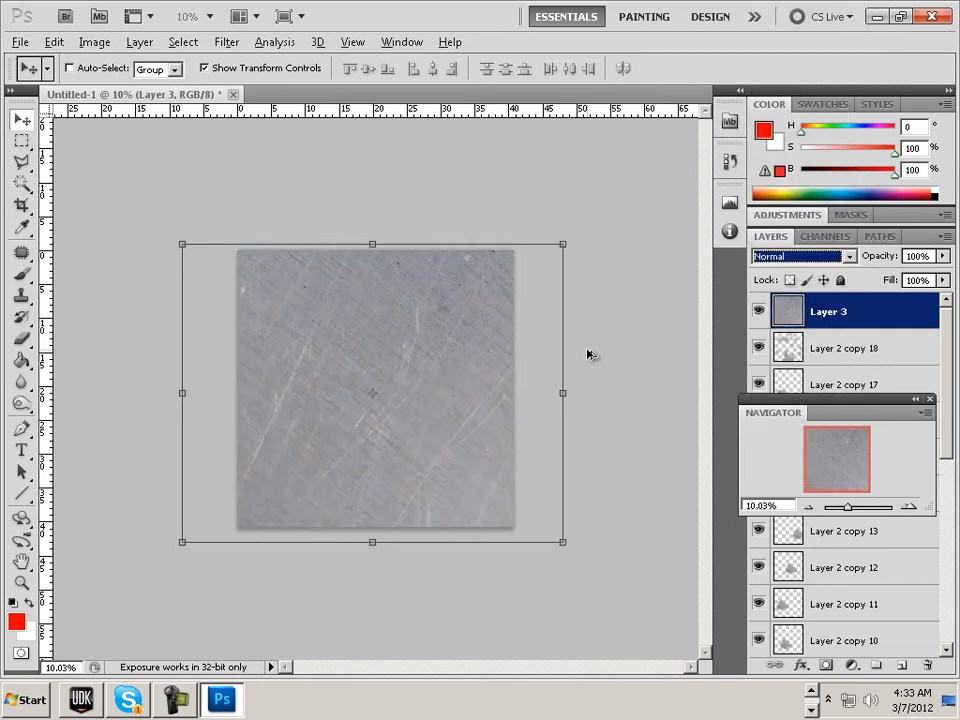
{"action": "key", "text": "Down"}
{"action": "key", "text": "Down"}
{"action": "key", "text": "Down"}
{"action": "key", "text": "Down"}
{"action": "key", "text": "Down"}
{"action": "key", "text": "Down"}
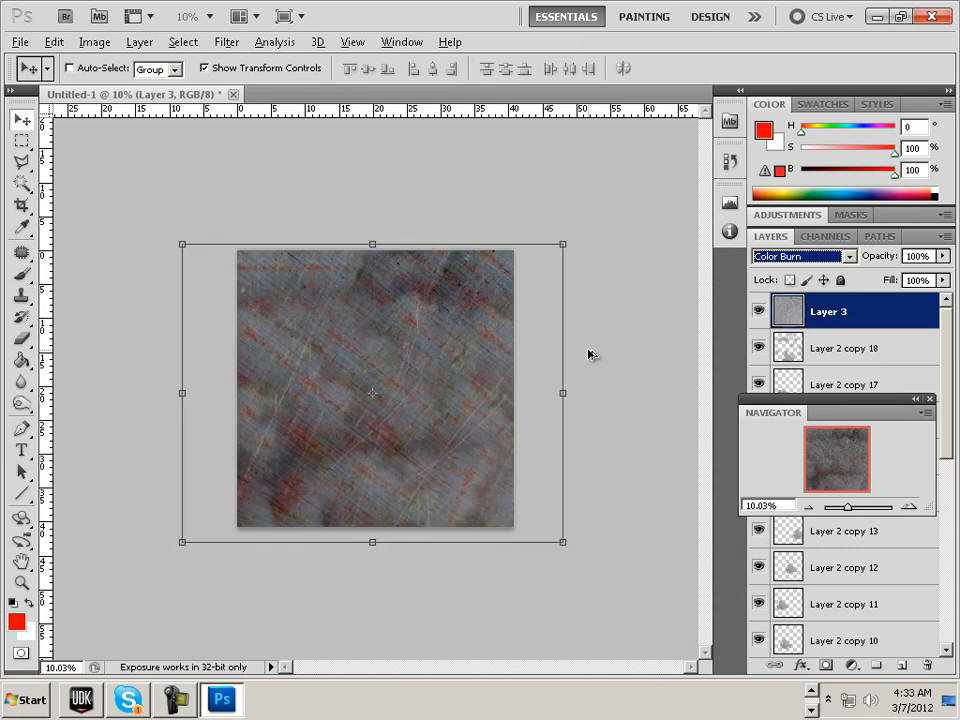
{"action": "key", "text": "Up"}
{"action": "key", "text": "Up"}
{"action": "key", "text": "Up"}
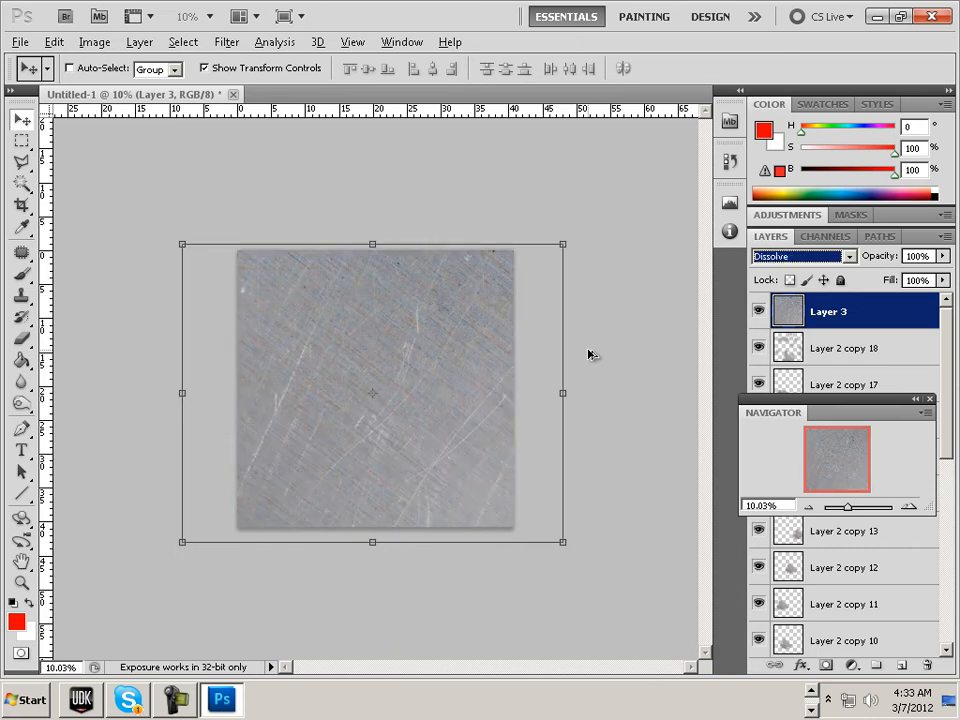
{"action": "key", "text": "Down"}
{"action": "key", "text": "Down"}
{"action": "key", "text": "Down"}
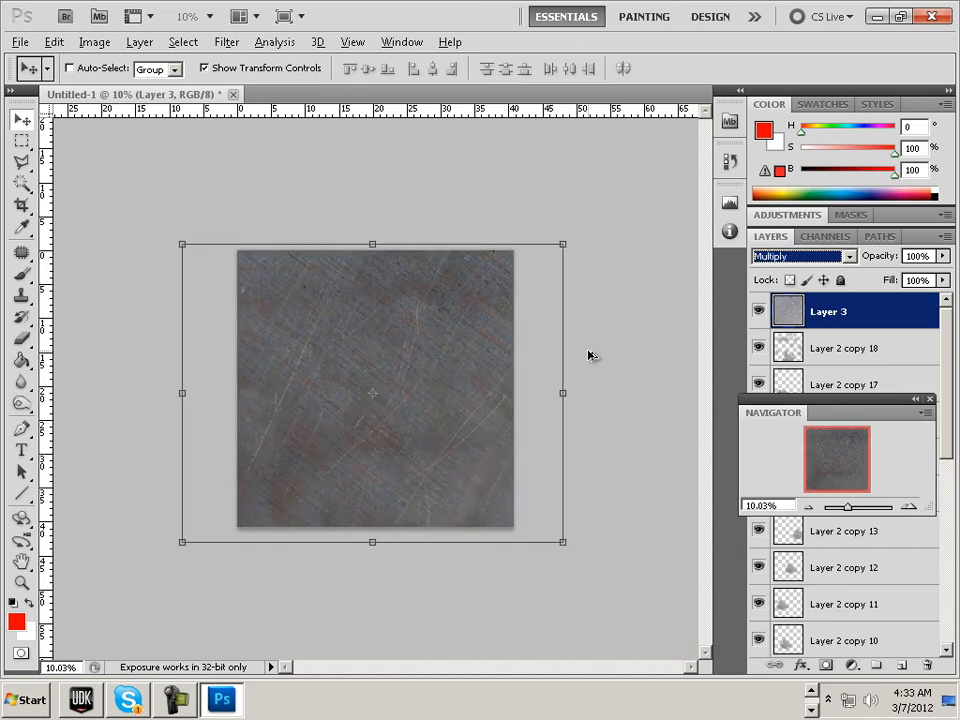
{"action": "key", "text": "Down"}
{"action": "key", "text": "Down"}
{"action": "key", "text": "Down"}
{"action": "key", "text": "Down"}
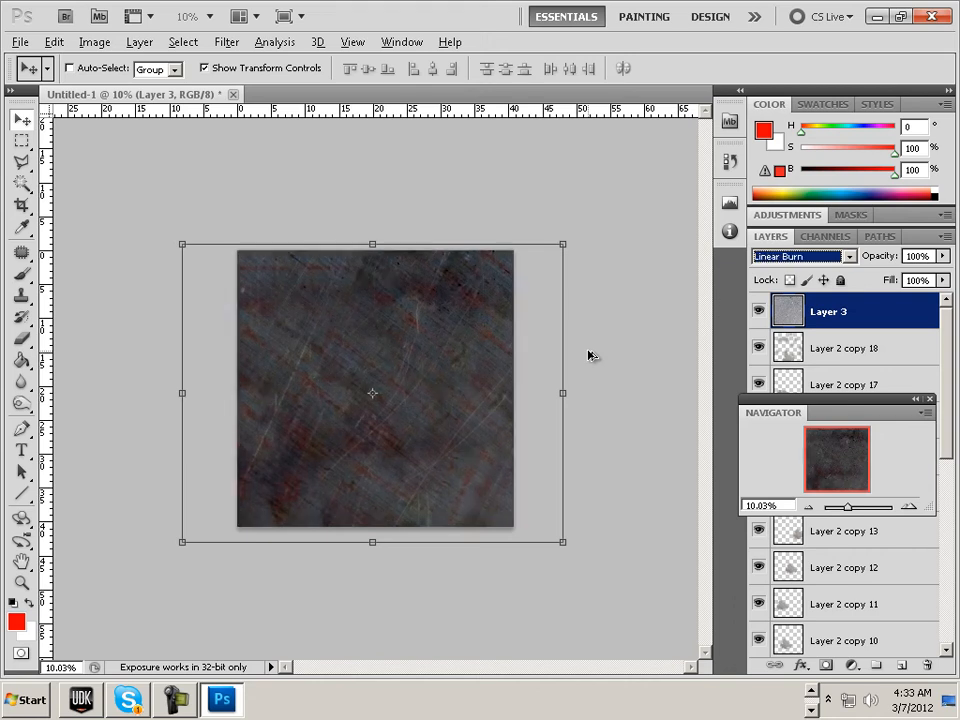
{"action": "key", "text": "Up"}
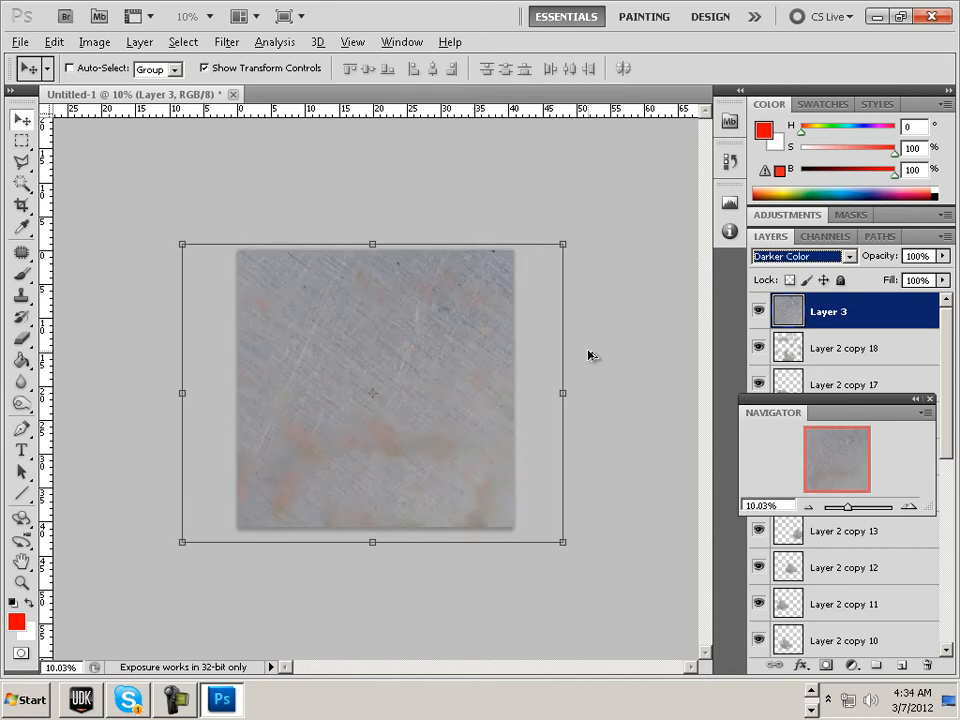
{"action": "key", "text": "Down"}
{"action": "key", "text": "Down"}
{"action": "key", "text": "Down"}
{"action": "key", "text": "Down"}
{"action": "key", "text": "Down"}
{"action": "key", "text": "Down"}
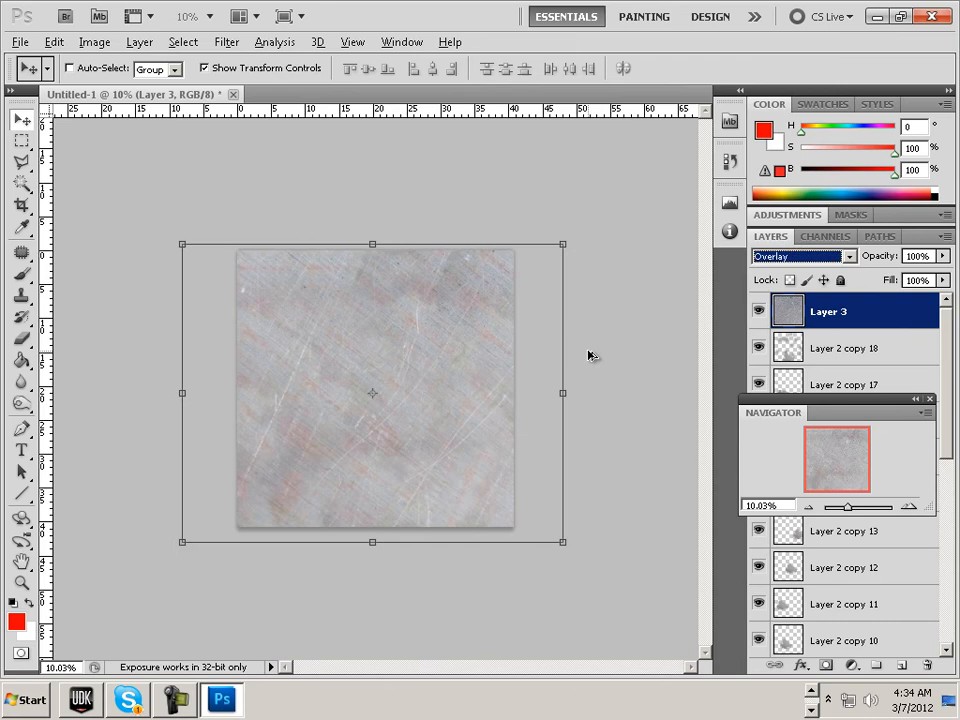
{"action": "key", "text": "Down"}
{"action": "key", "text": "Down"}
{"action": "key", "text": "Return"}
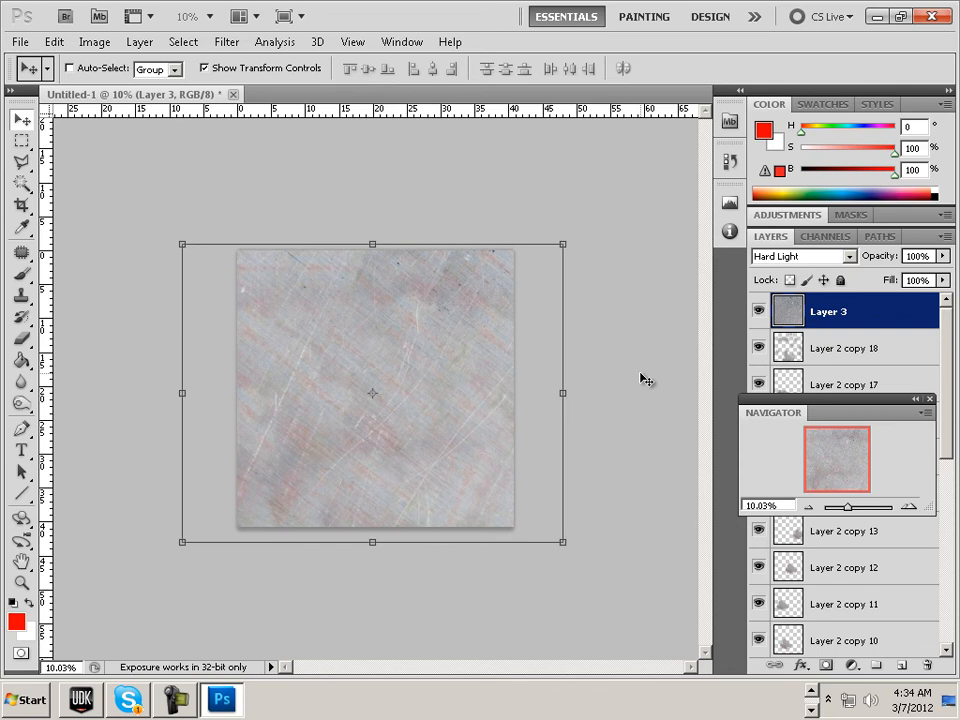
- Duplicate the metal layer and set the copy's blend mode to Multiply
{"action": "left_click_drag", "start_coordinate": [849, 510], "coordinate": [847, 509]}
{"action": "left_click_drag", "start_coordinate": [861, 310], "coordinate": [901, 665]}
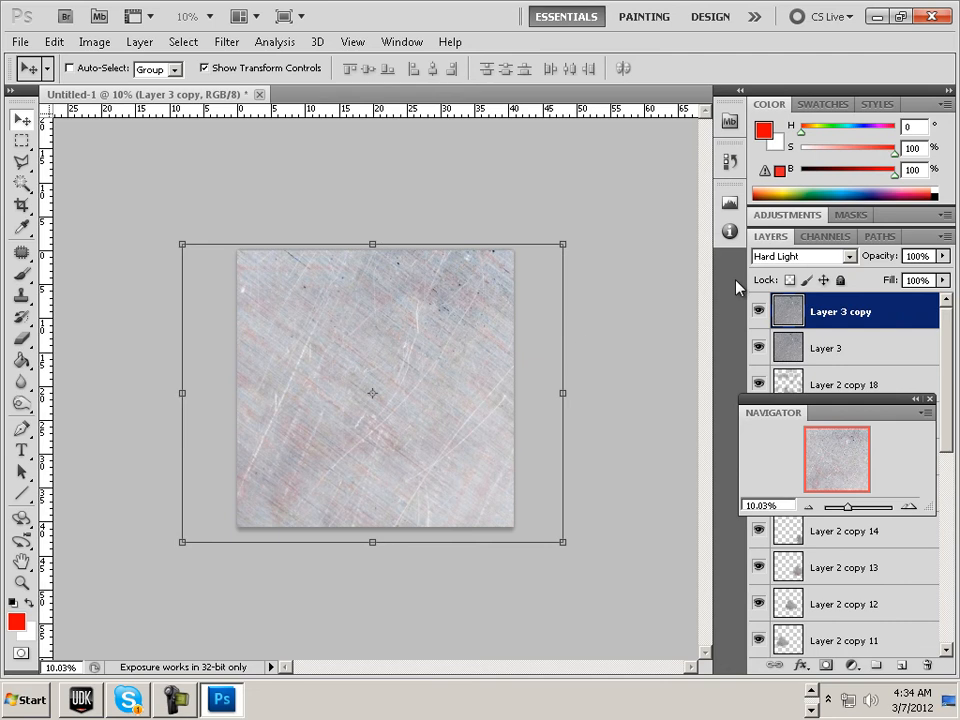
{"action": "left_click", "coordinate": [814, 257]}
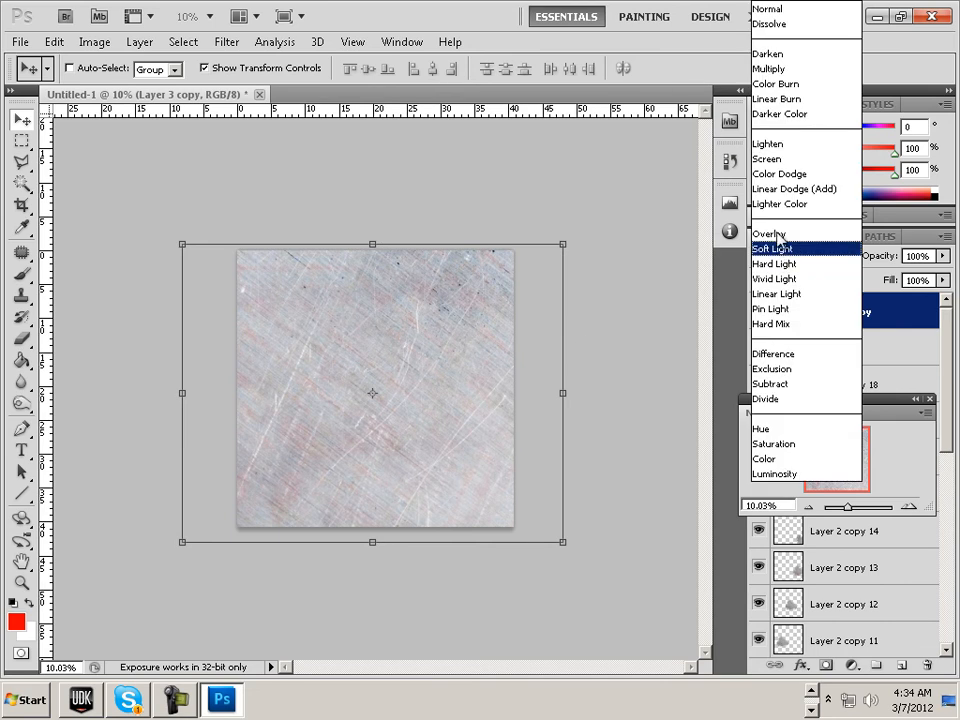
{"action": "left_click", "coordinate": [783, 69]}
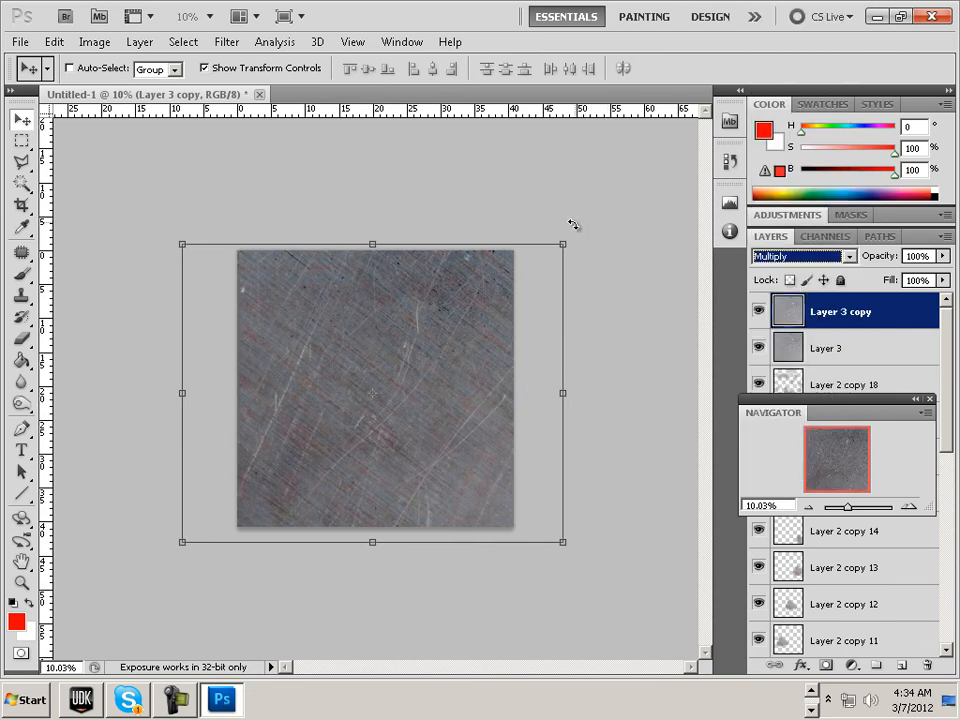
- Rotate the duplicated metal layer by about 90° and apply the transformation
{"action": "left_click_drag", "start_coordinate": [573, 224], "coordinate": [510, 555]}
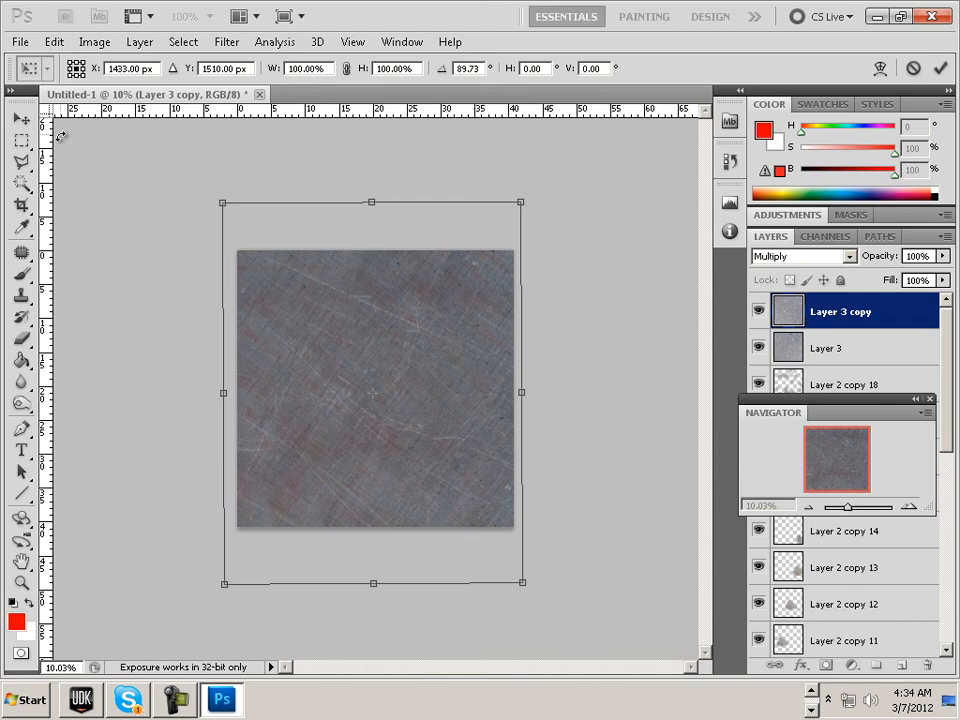
{"action": "left_click", "coordinate": [23, 119]}
{"action": "left_click", "coordinate": [380, 273]}
{"action": "mouse_move", "coordinate": [847, 507]}
{"action": "left_mouse_down"}
{"action": "mouse_move", "coordinate": [860, 513]}
{"action": "mouse_move", "coordinate": [849, 509]}
{"action": "left_mouse_up"}
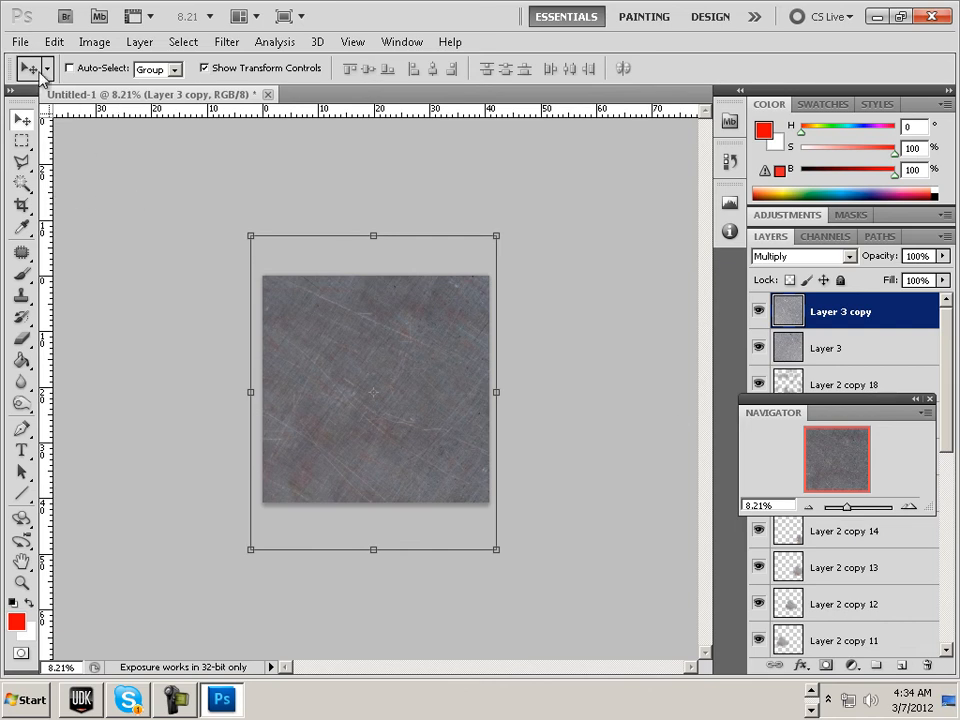
- Start saving the texture under a new name and choose the Unreal parts folder on the desktop as its location
{"action": "left_click", "coordinate": [20, 42]}
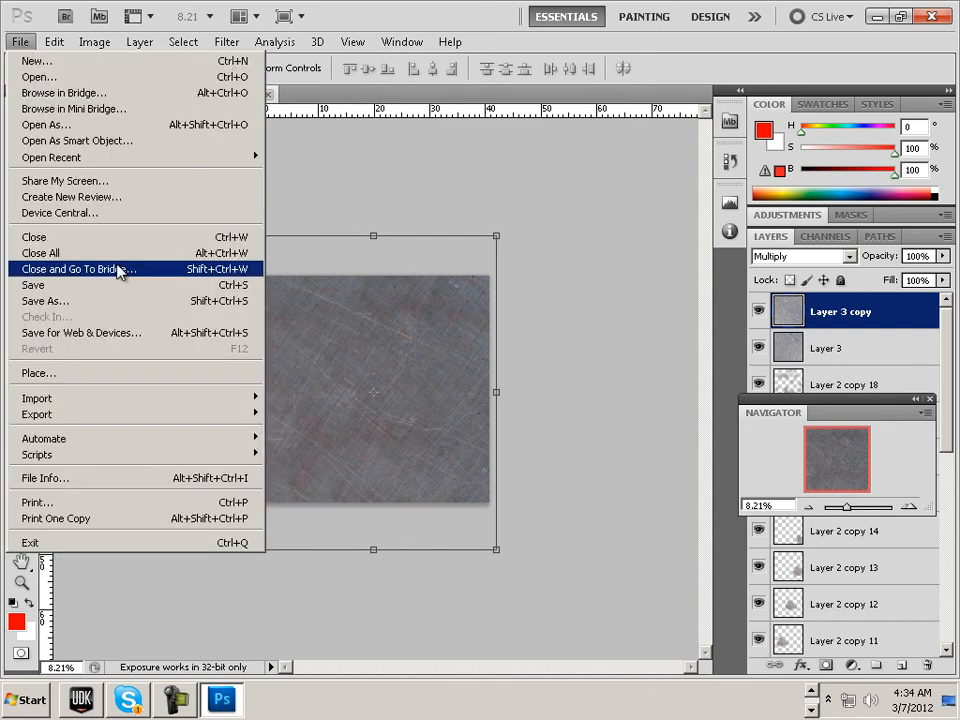
{"action": "left_click", "coordinate": [103, 300]}
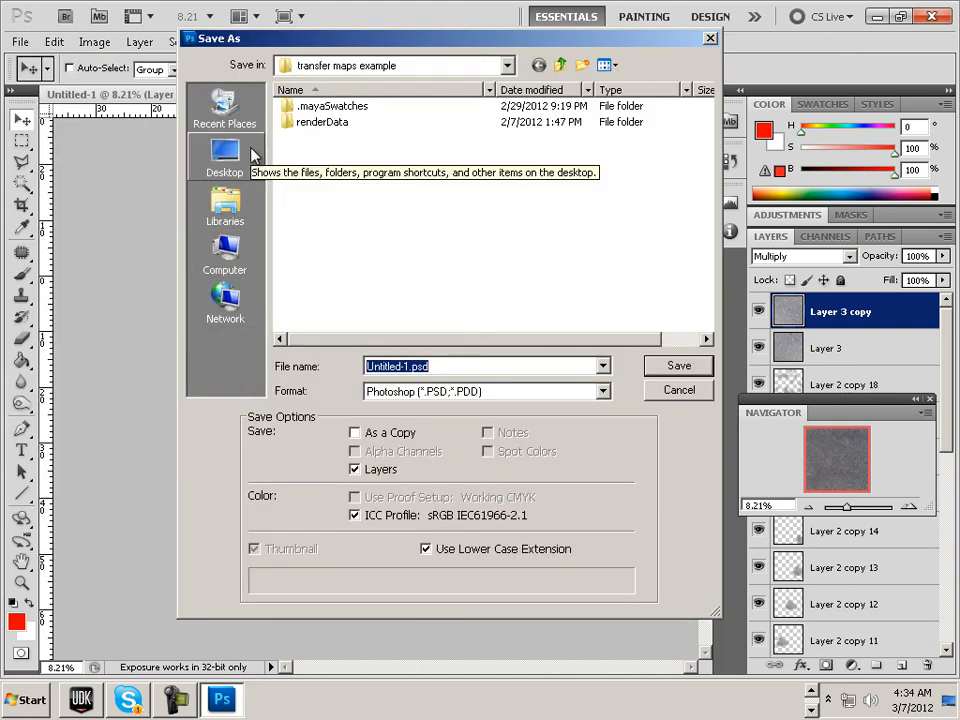
{"action": "left_click", "coordinate": [225, 168]}
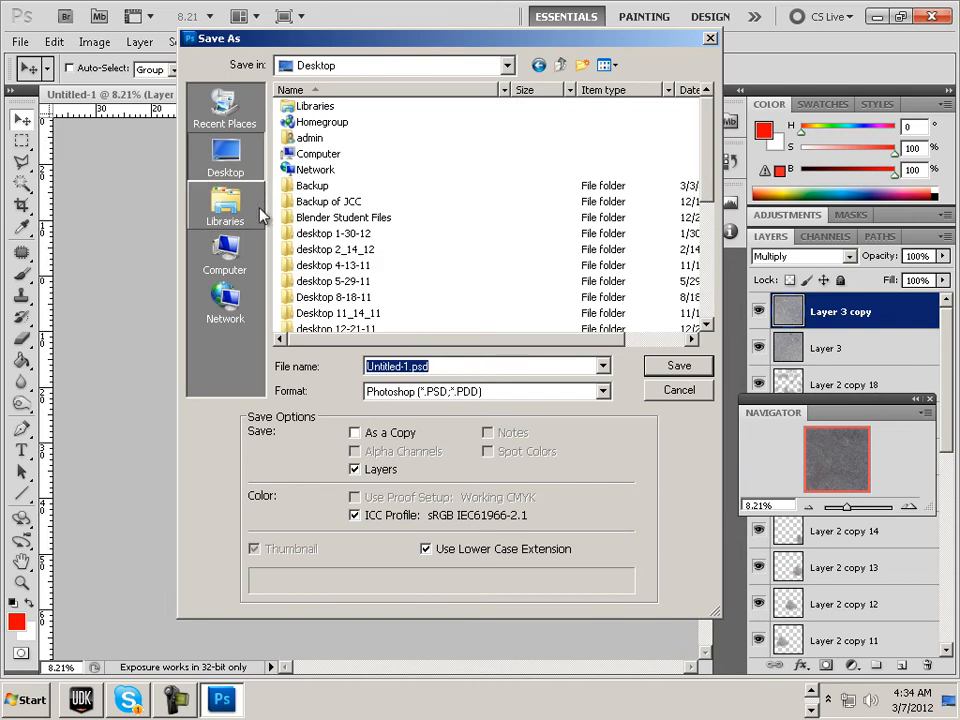
{"action": "left_click", "coordinate": [583, 66]}
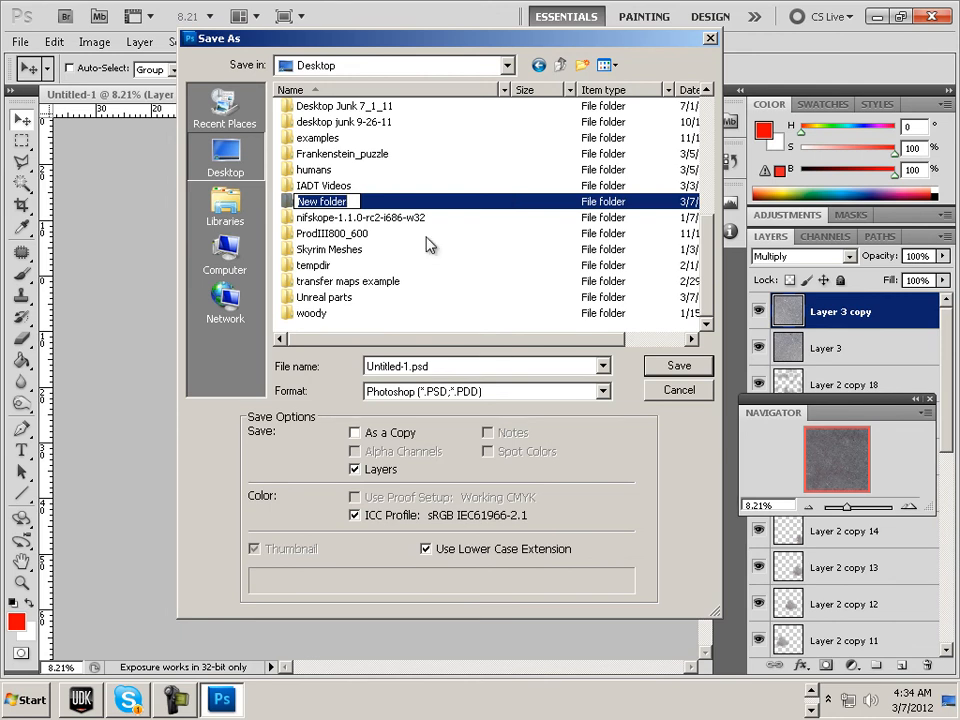
{"action": "double_click", "coordinate": [330, 297]}
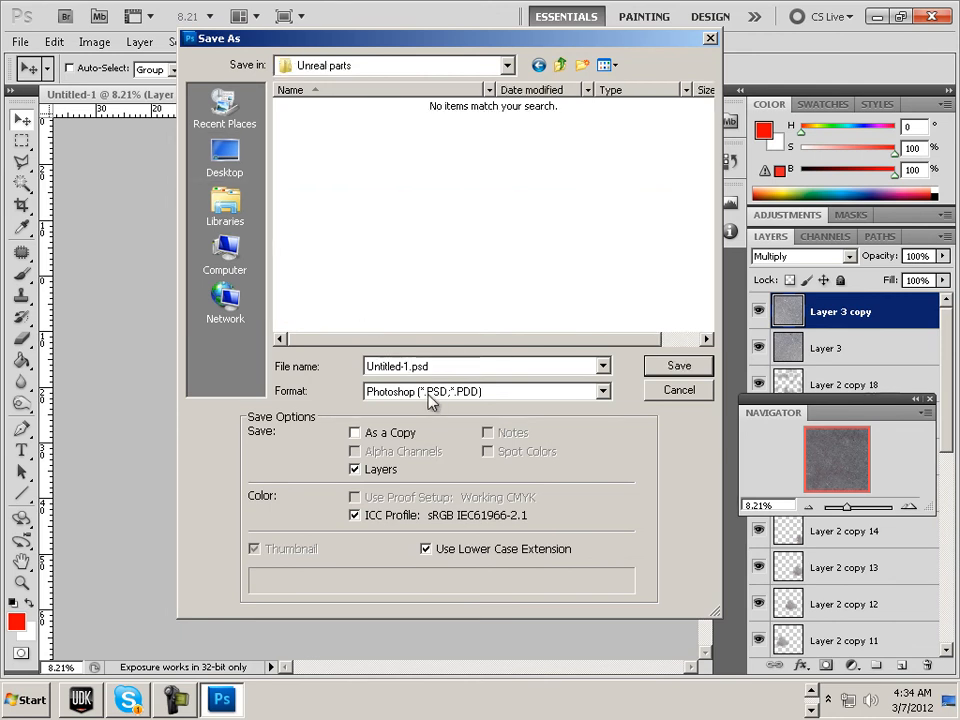
- Save the texture in Targa format as Part_material.tga, accepting the Targa options
{"action": "left_click", "coordinate": [508, 392]}
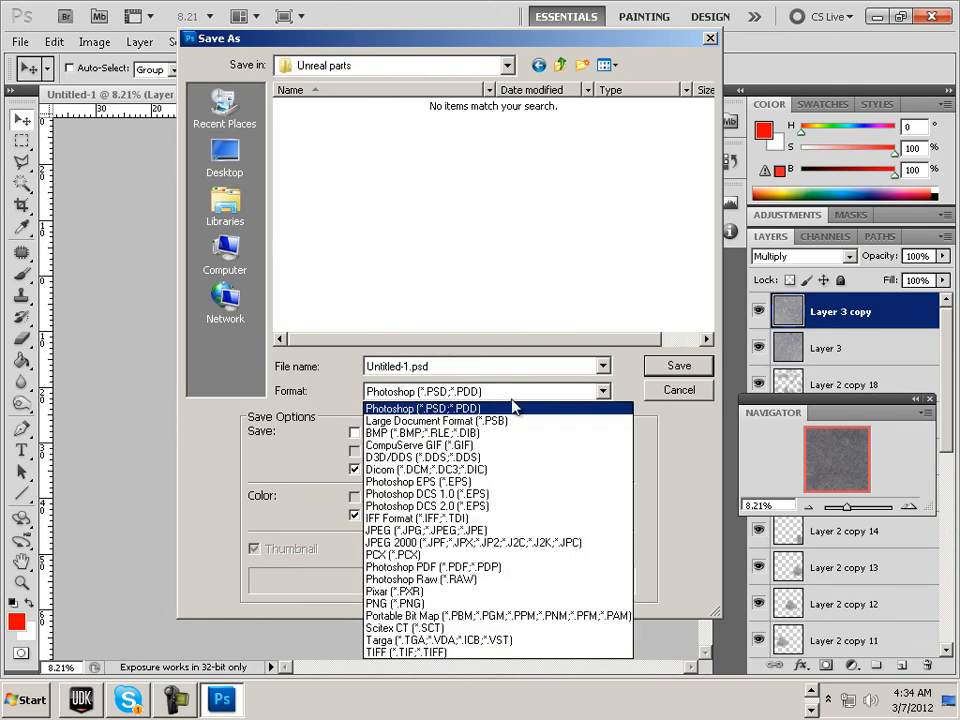
{"action": "left_click", "coordinate": [501, 641]}
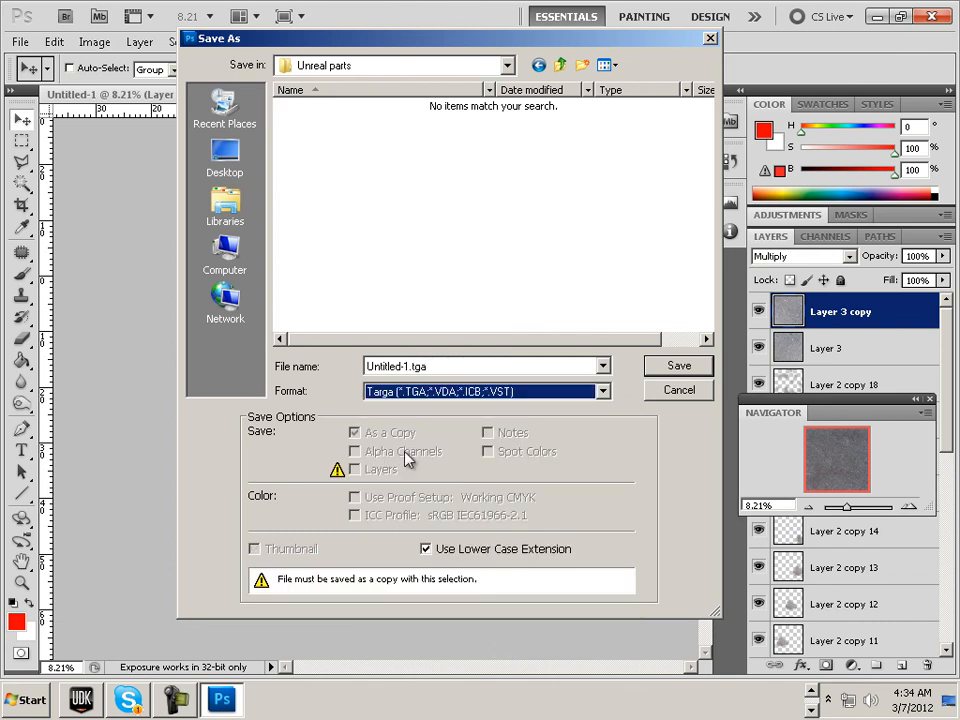
{"action": "double_click", "coordinate": [378, 367]}
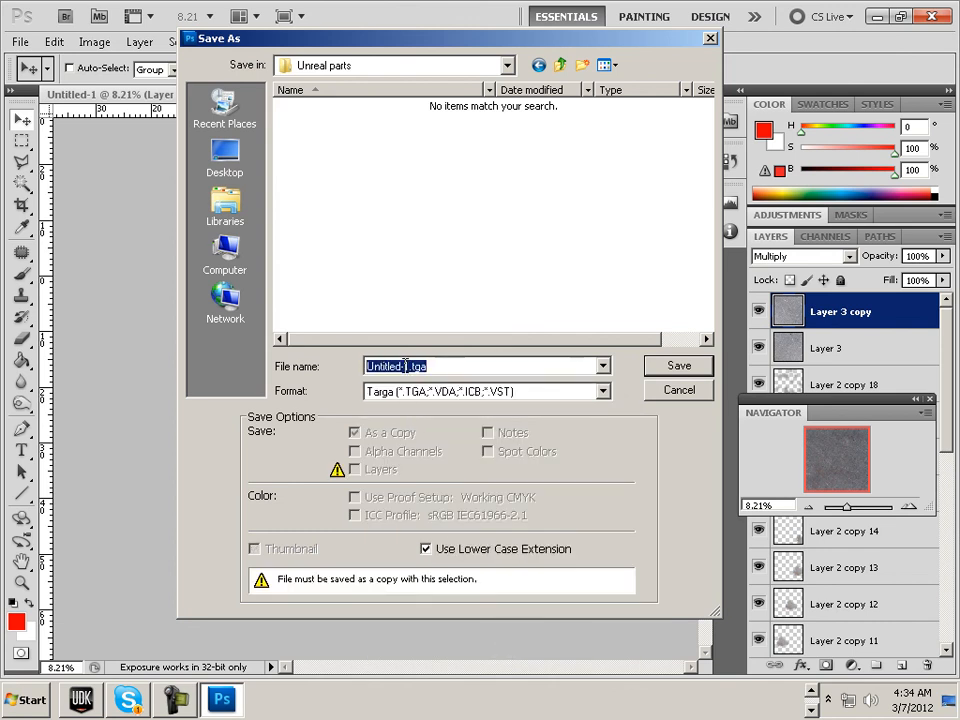
{"action": "left_click", "coordinate": [405, 366]}
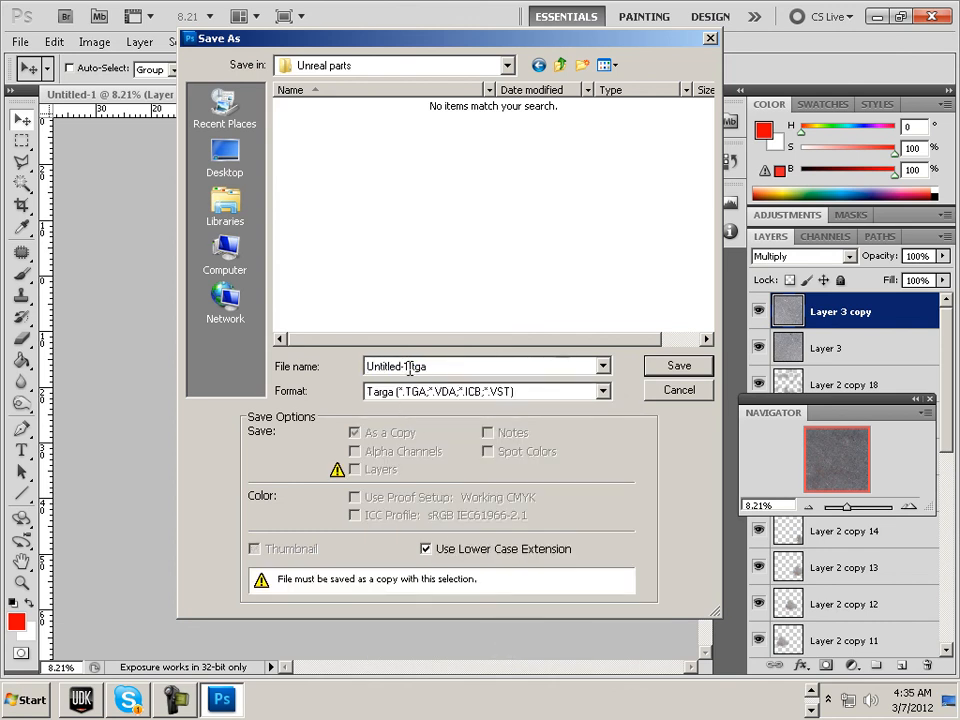
{"action": "left_click_drag", "start_coordinate": [410, 367], "coordinate": [324, 365]}
{"action": "type", "text": "Paer"}
{"action": "key", "text": "BackSpace"}
{"action": "key", "text": "BackSpace"}
{"action": "type", "text": "rt_material"}
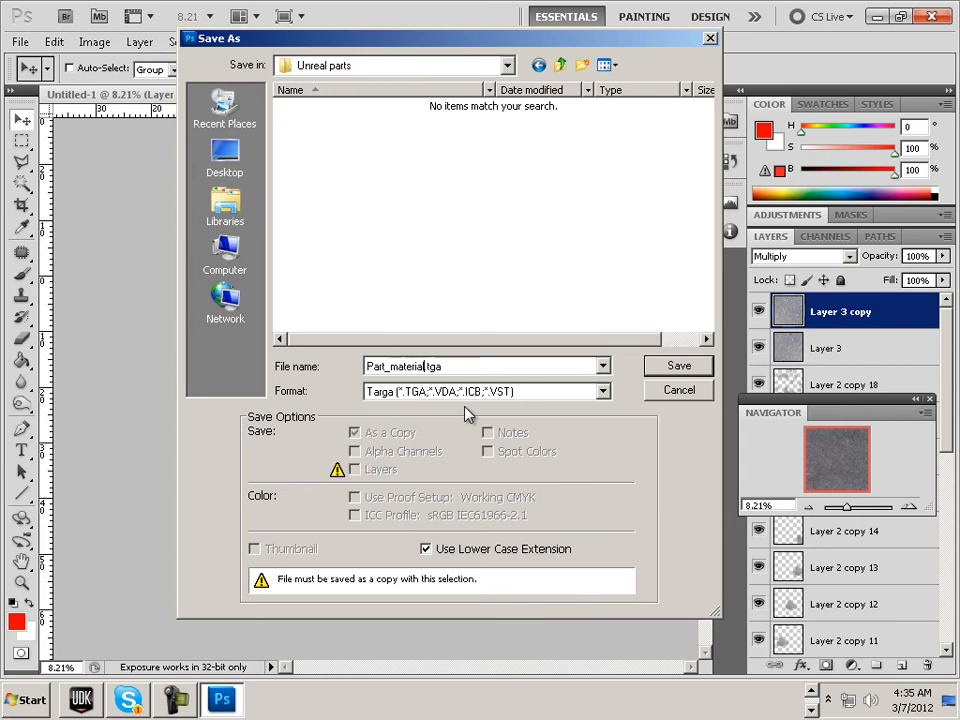
{"action": "left_click", "coordinate": [672, 367]}
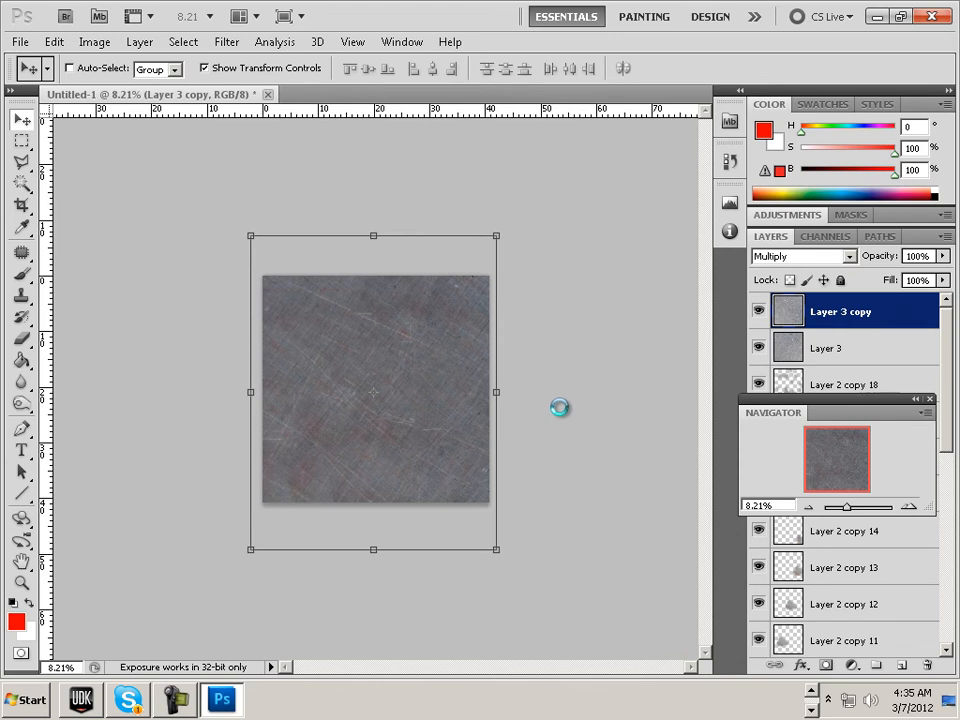
{"action": "left_click", "coordinate": [423, 284]}
{"action": "left_click", "coordinate": [80, 699]}
{"action": "left_click", "coordinate": [232, 615]}
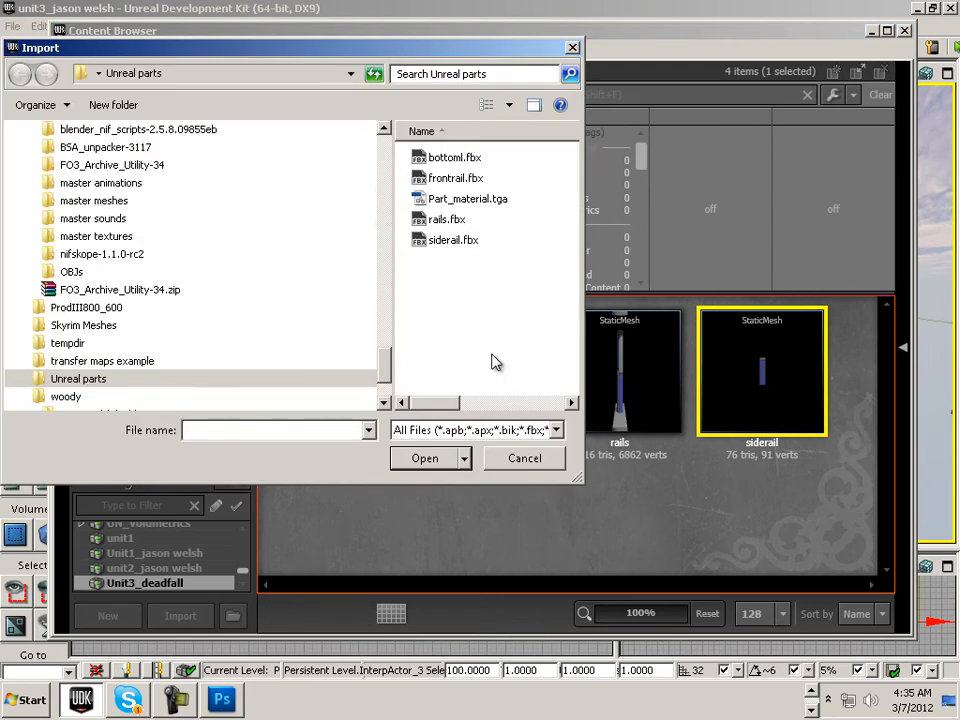
{"action": "double_click", "coordinate": [470, 200]}
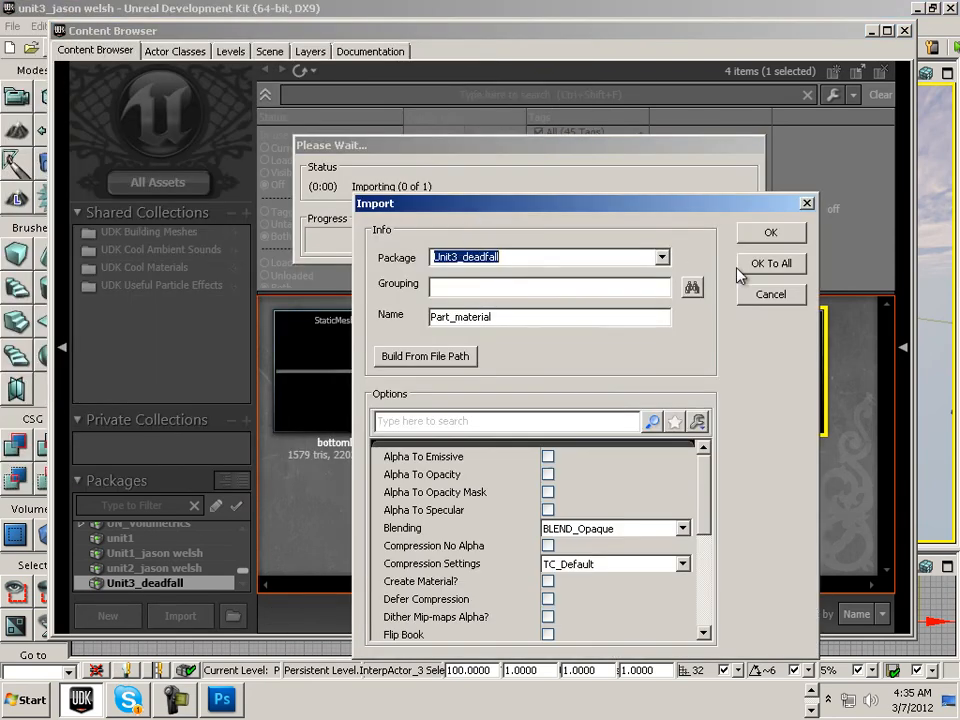
{"action": "left_click", "coordinate": [769, 294]}
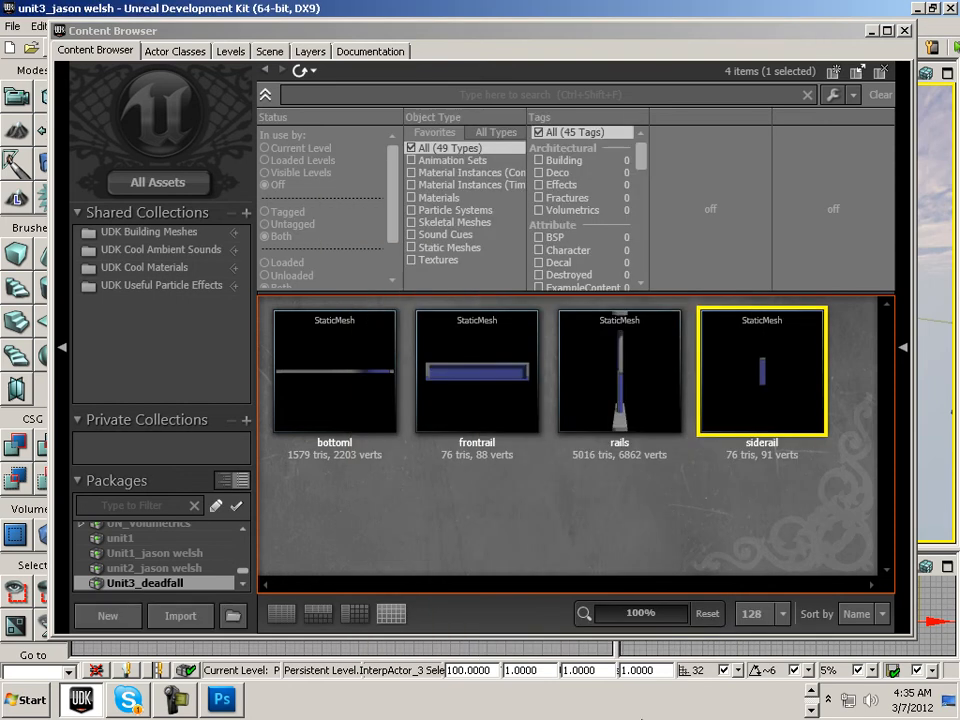
{"action": "key", "text": "alt+Tab"}
- Switch to Photoshop and resize the texture image to 2048 by 2048 pixels
{"action": "left_click", "coordinate": [95, 42]}
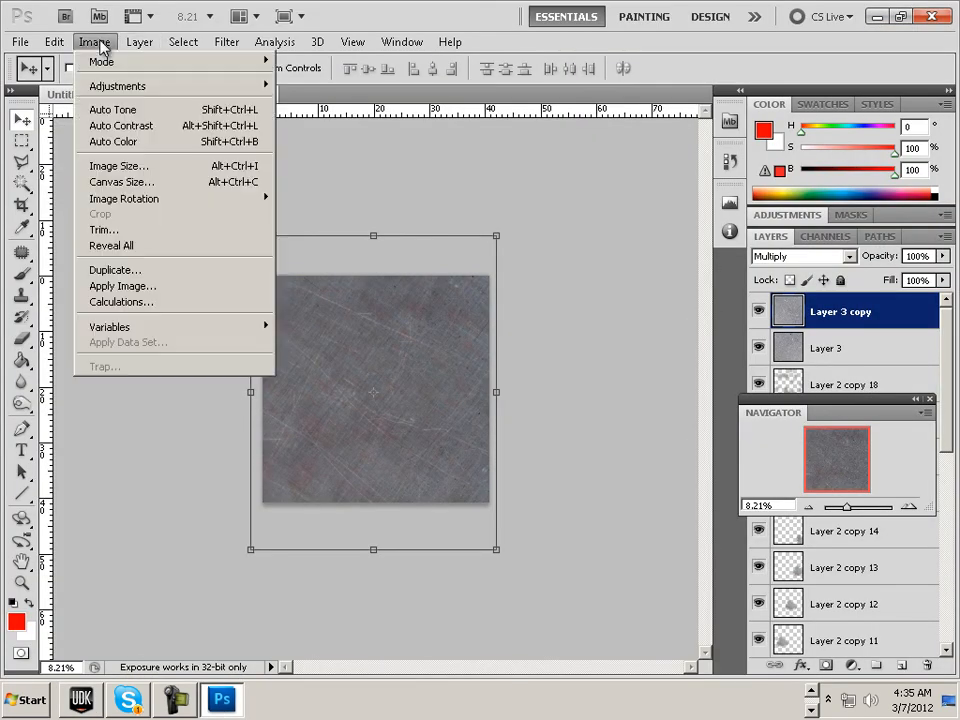
{"action": "left_click", "coordinate": [130, 165]}
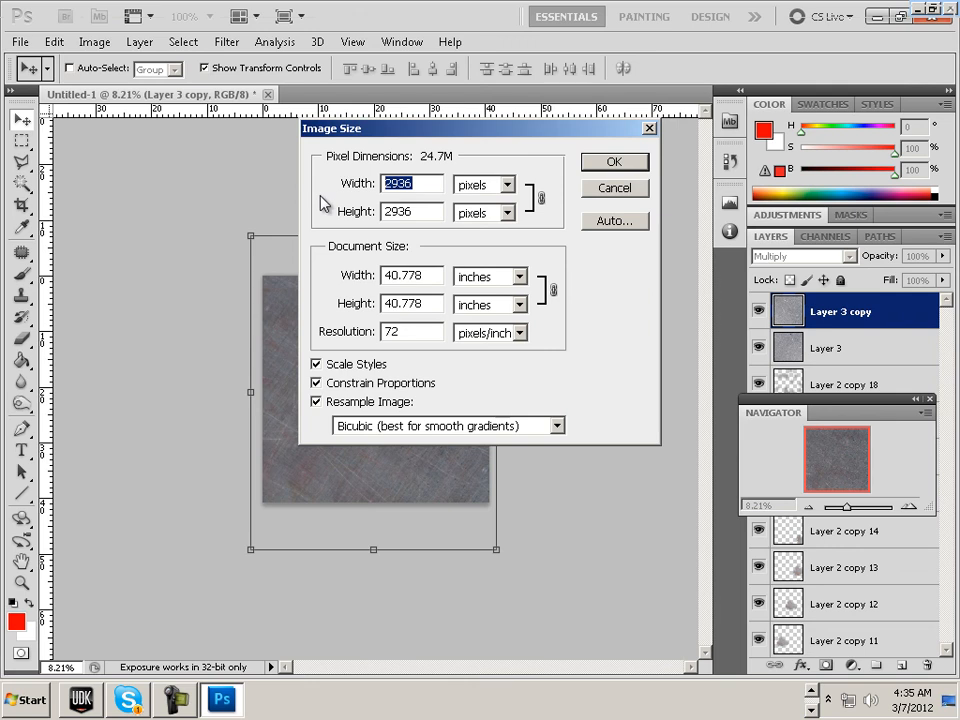
{"action": "type", "text": "2048"}
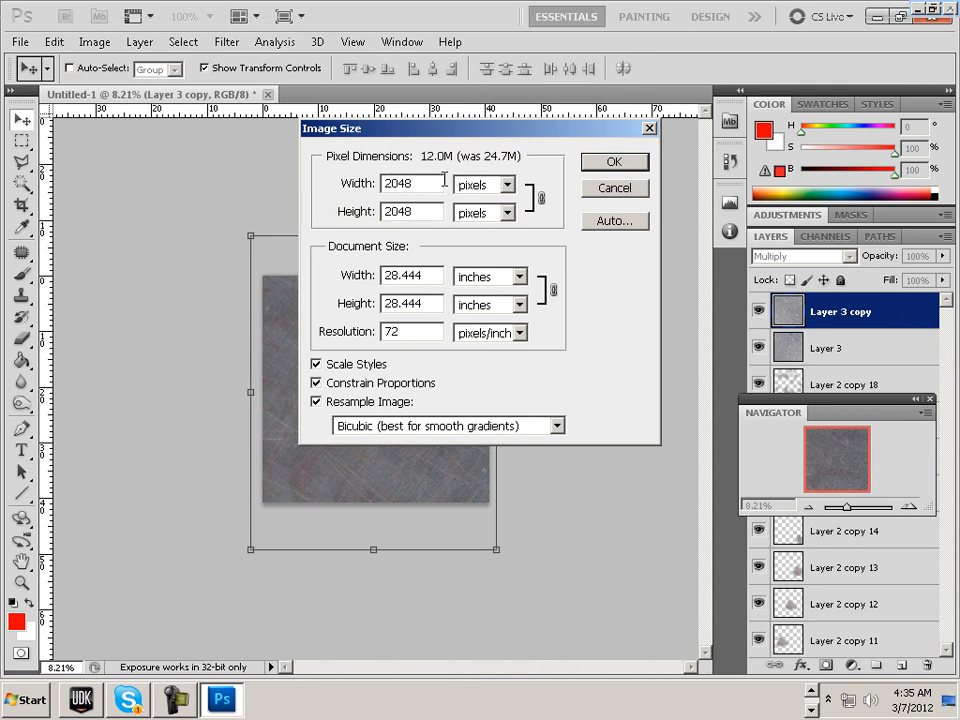
{"action": "left_click", "coordinate": [615, 165]}
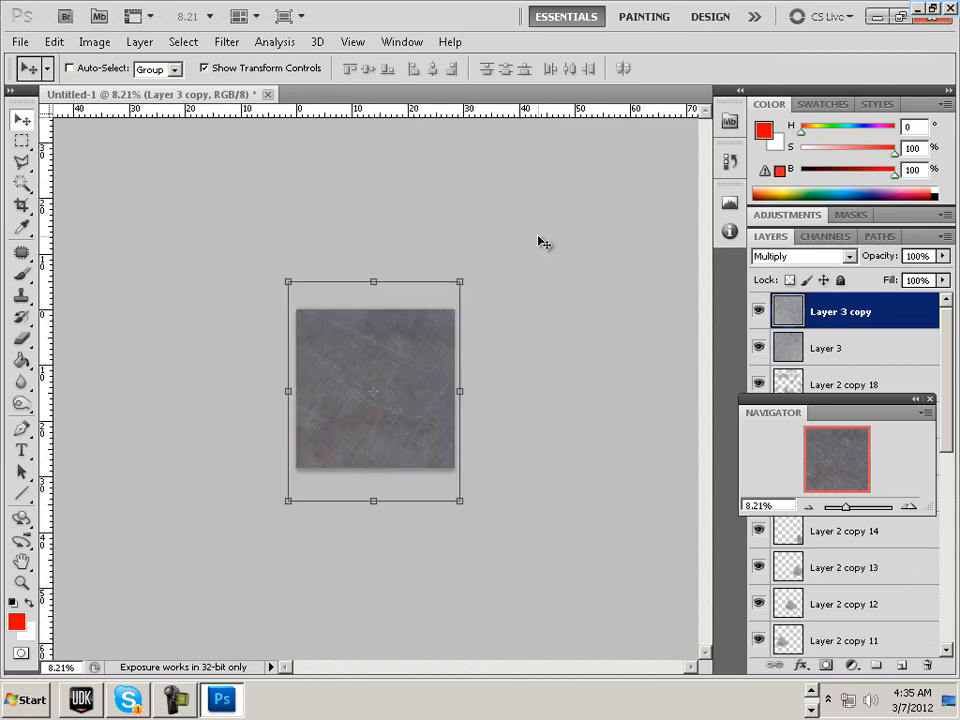
- Save the resized texture in Targa format over Part_material.tga in the Unreal parts folder, accepting the Targa options
{"action": "left_click", "coordinate": [87, 44]}
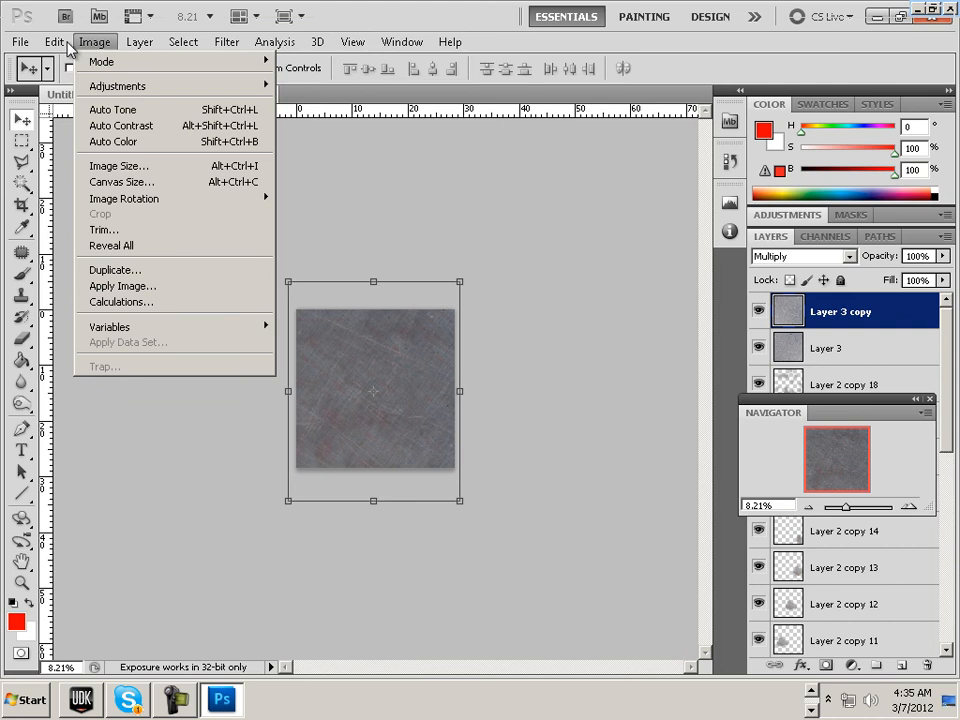
{"action": "mouse_move", "coordinate": [22, 40]}
{"action": "left_click", "coordinate": [88, 301]}
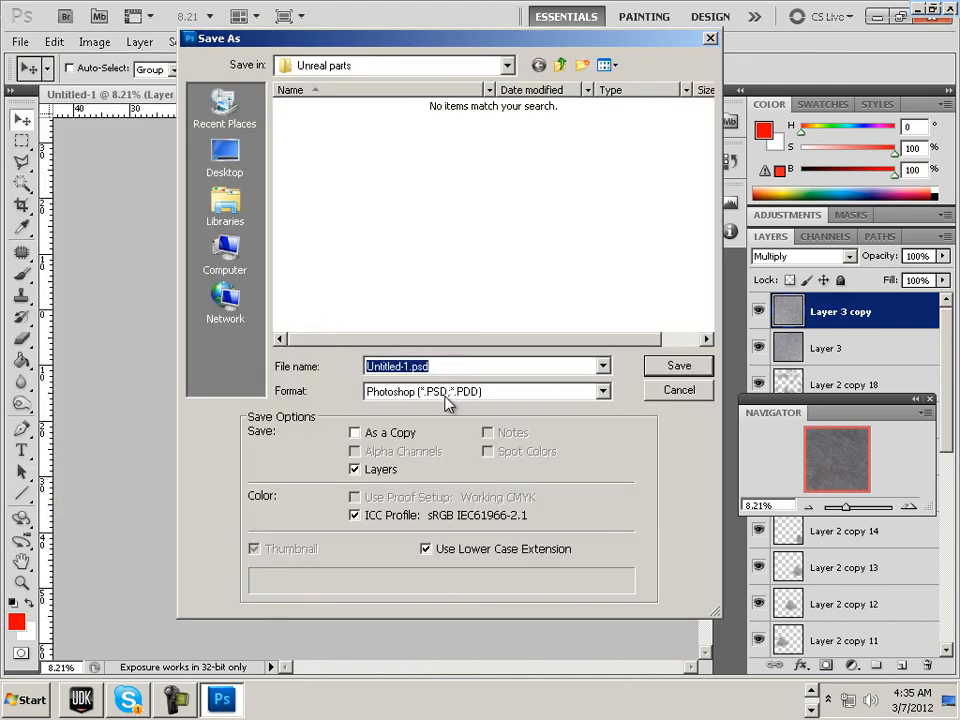
{"action": "left_click", "coordinate": [447, 400]}
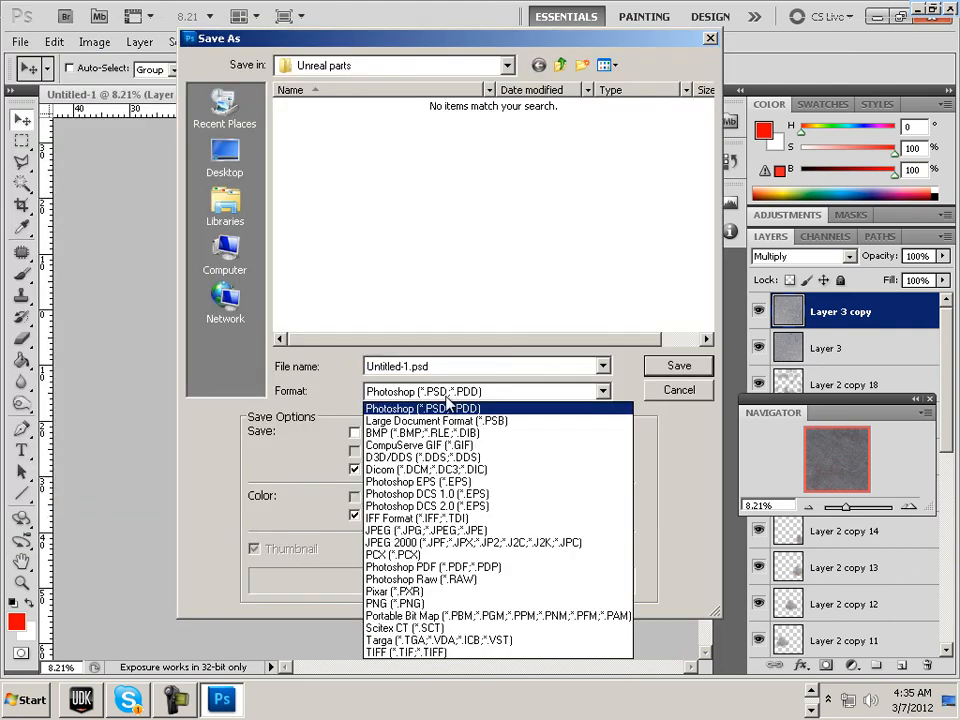
{"action": "left_click", "coordinate": [473, 640]}
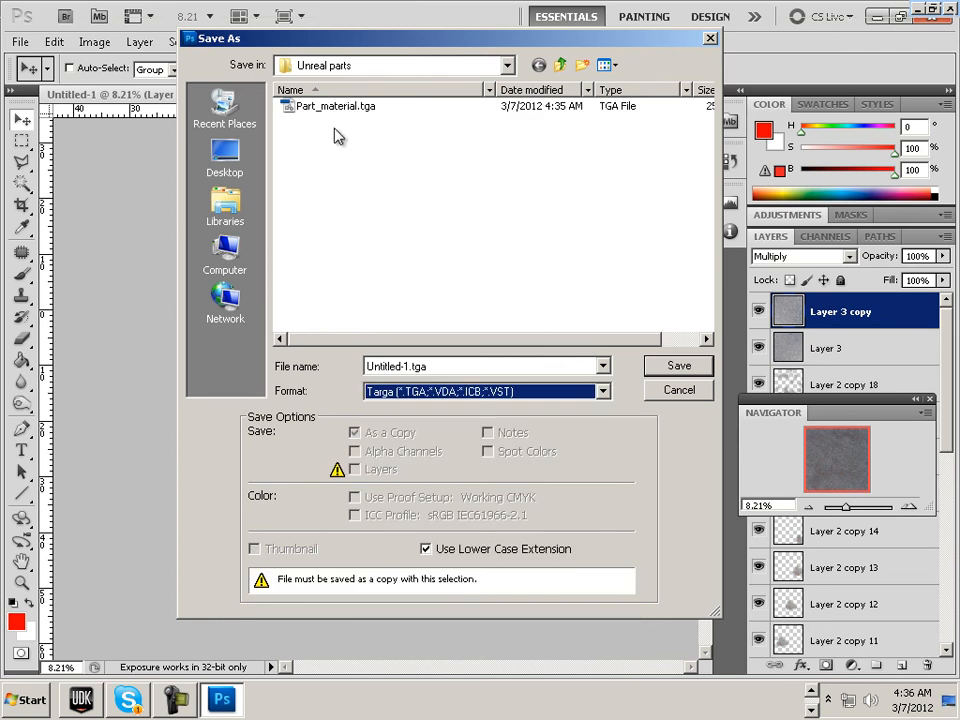
{"action": "double_click", "coordinate": [332, 107]}
{"action": "left_click", "coordinate": [403, 276]}
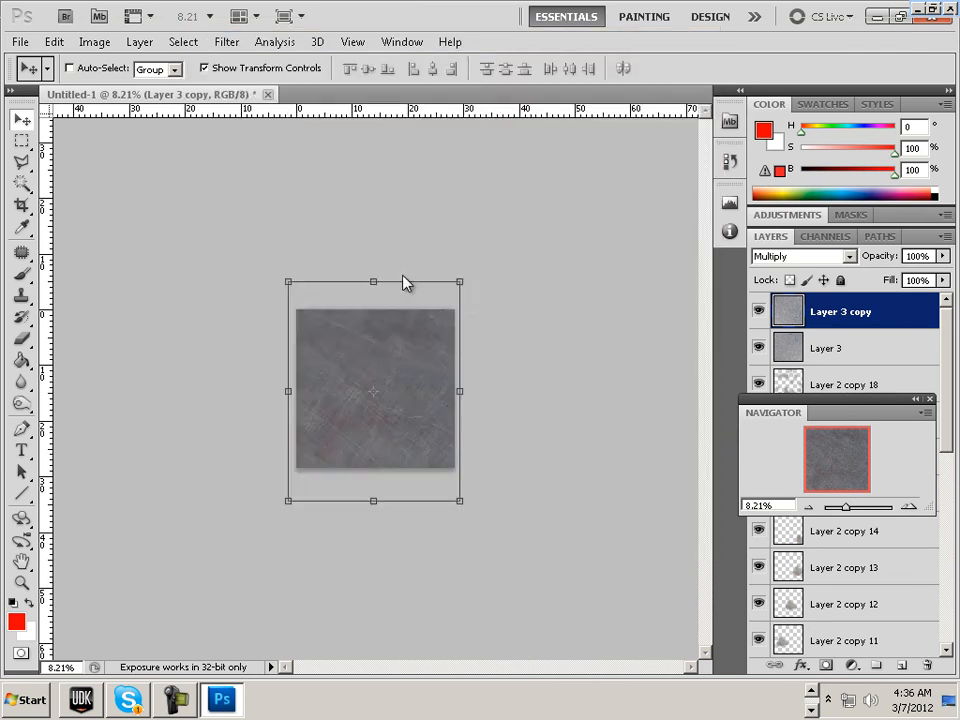
{"action": "left_click", "coordinate": [469, 287]}
- Switch to UDK and import the Part_material texture into the Unit3_deadfall package with the default import options
{"action": "mouse_move", "coordinate": [86, 707]}
{"action": "left_click", "coordinate": [96, 670]}
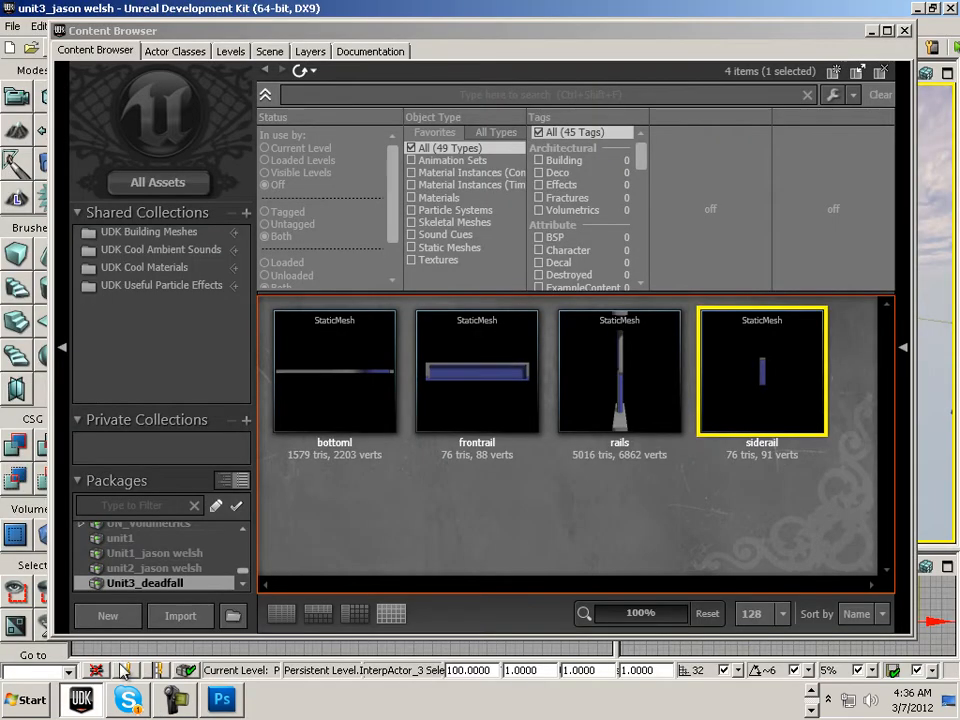
{"action": "left_click", "coordinate": [335, 545]}
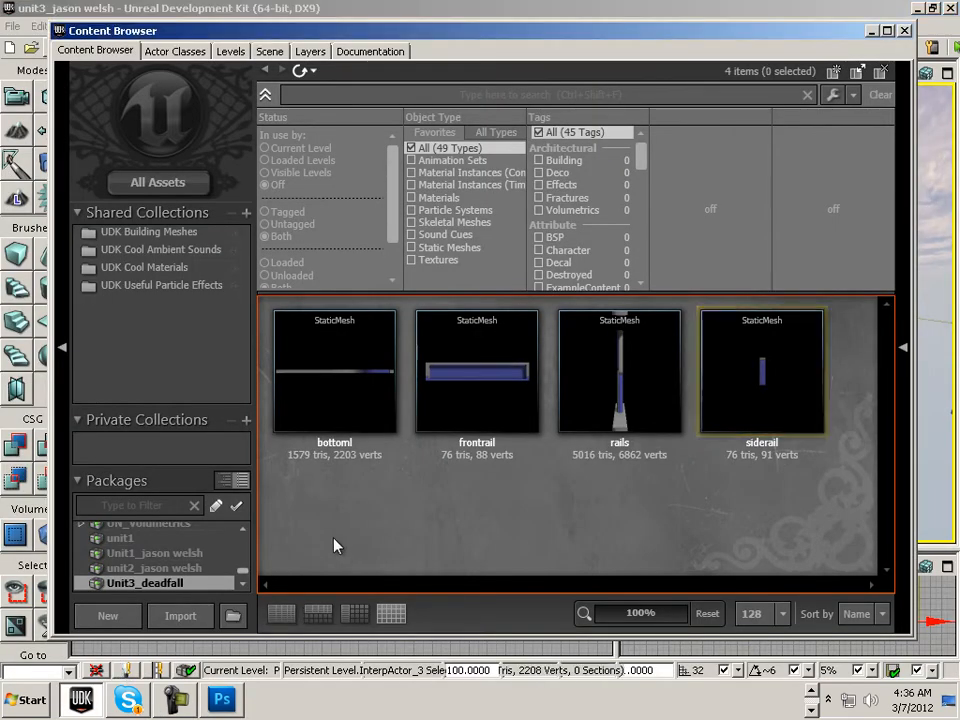
{"action": "left_click", "coordinate": [176, 616]}
{"action": "double_click", "coordinate": [484, 199]}
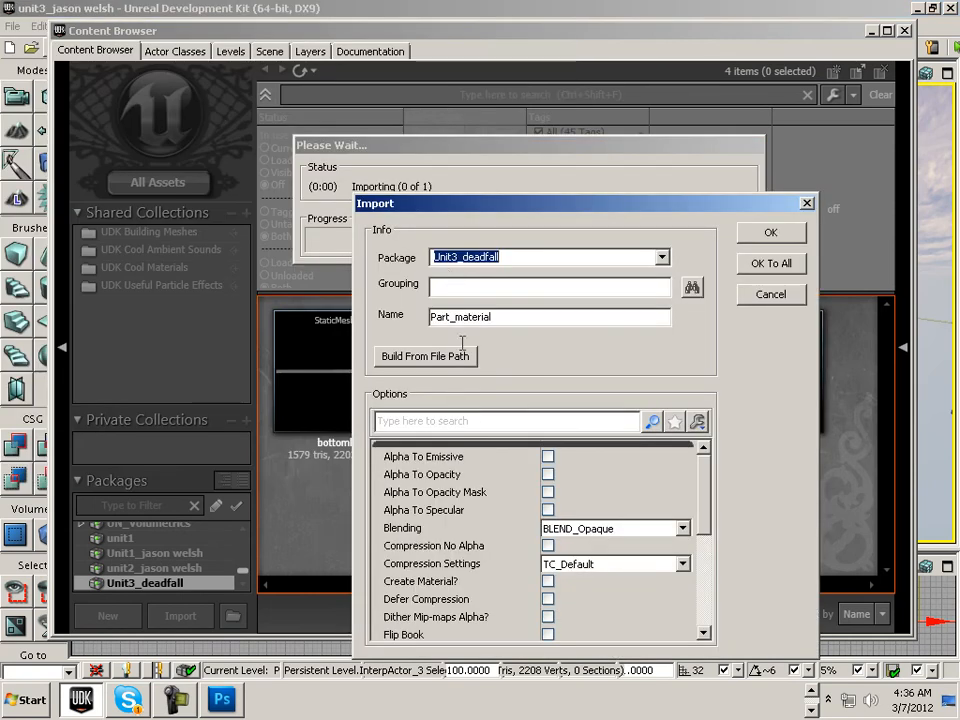
{"action": "left_click", "coordinate": [776, 234]}
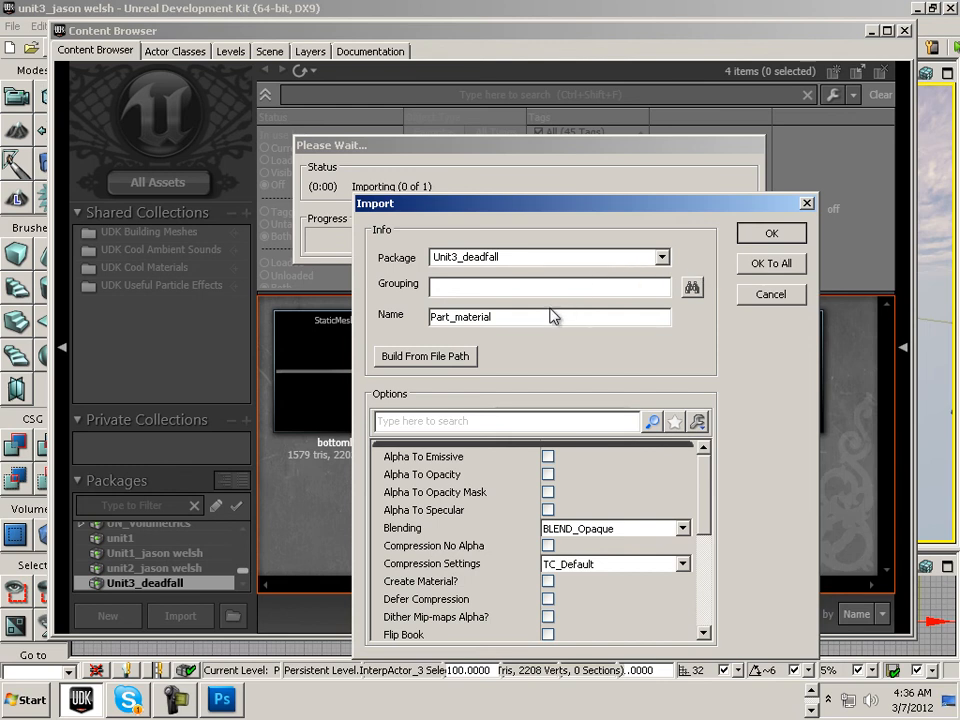
{"action": "key", "text": "Return"}
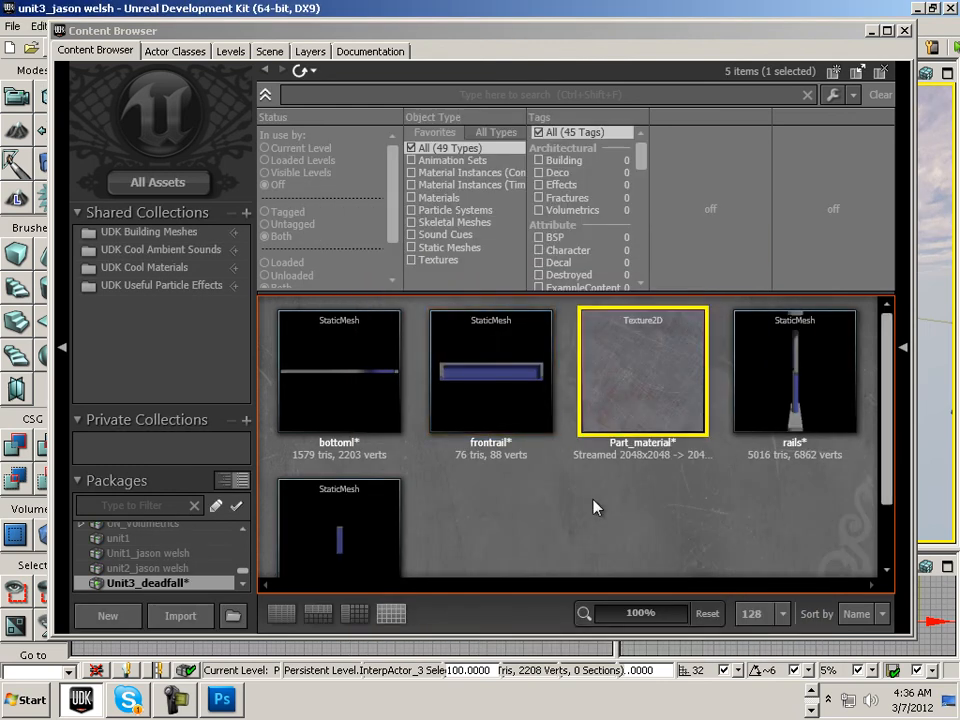
- Create a new material named part_mat in the Unit3_deadfall package
{"action": "right_click", "coordinate": [483, 521]}
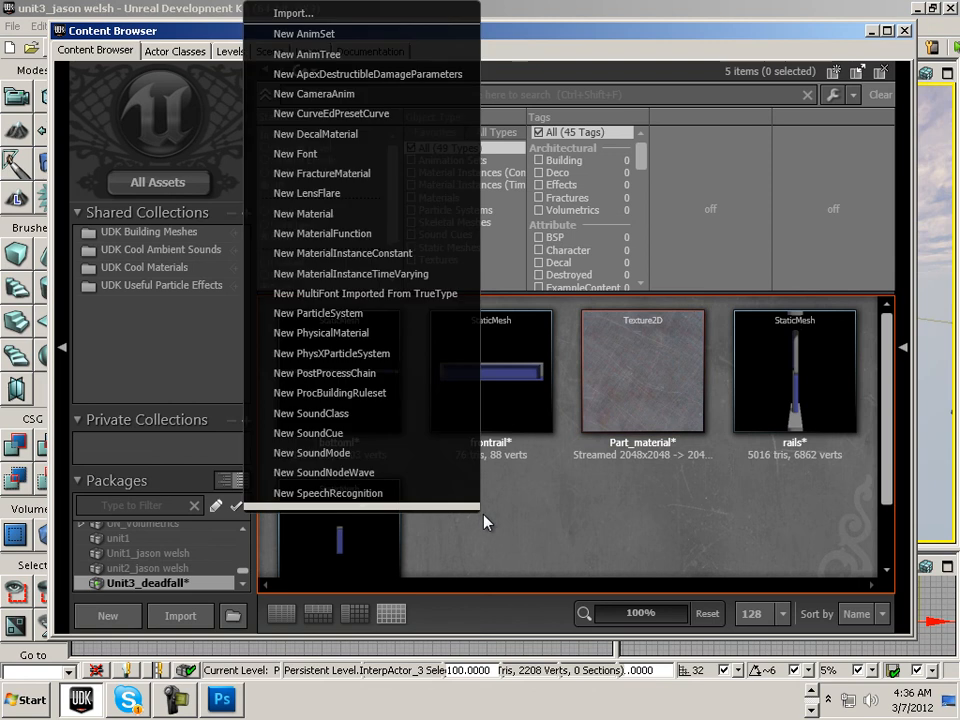
{"action": "left_click", "coordinate": [381, 216]}
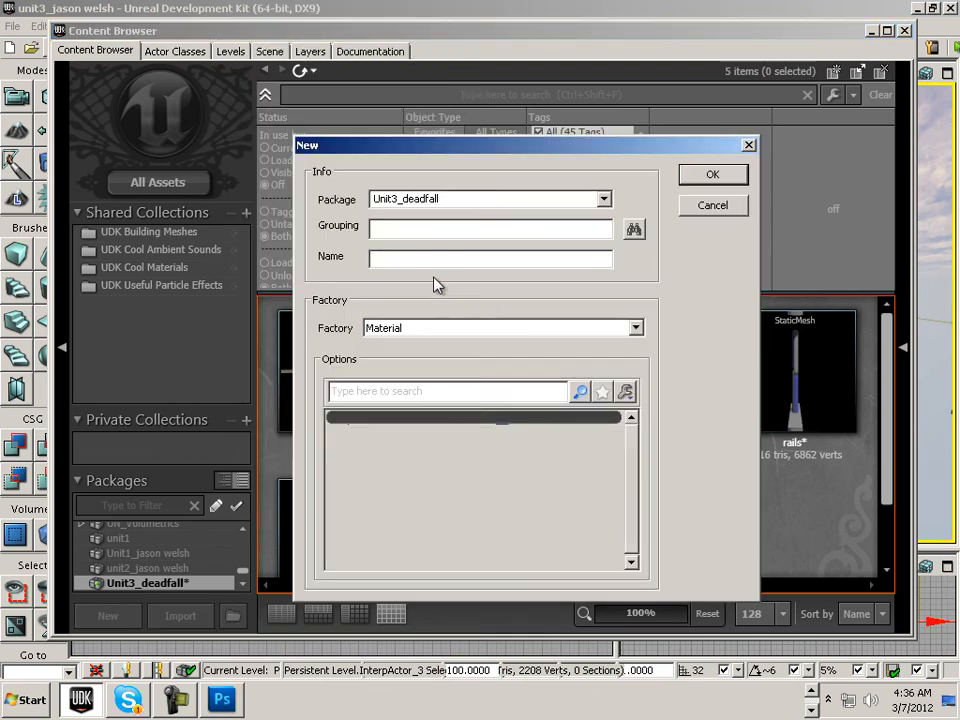
{"action": "left_click_drag", "start_coordinate": [491, 148], "coordinate": [270, 164]}
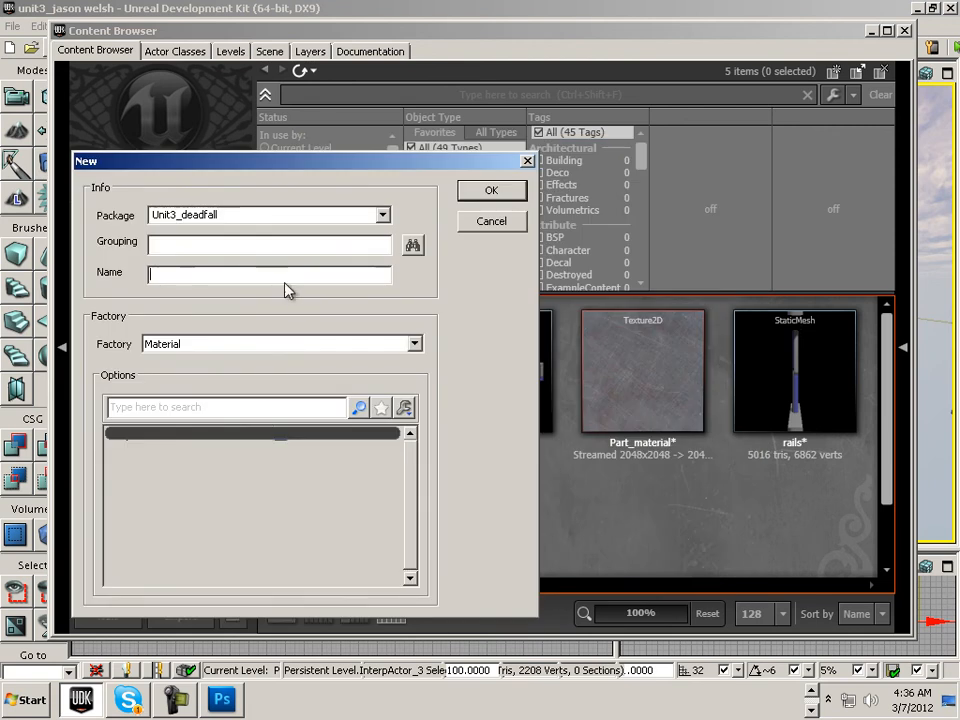
{"action": "type", "text": "part_mat"}
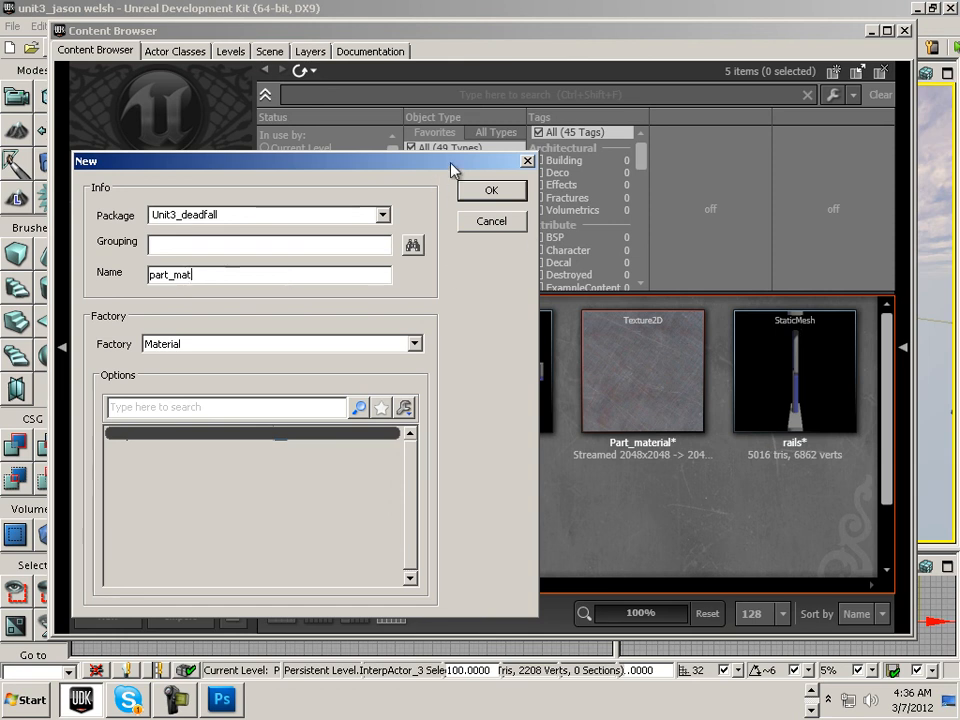
{"action": "left_click", "coordinate": [489, 189]}
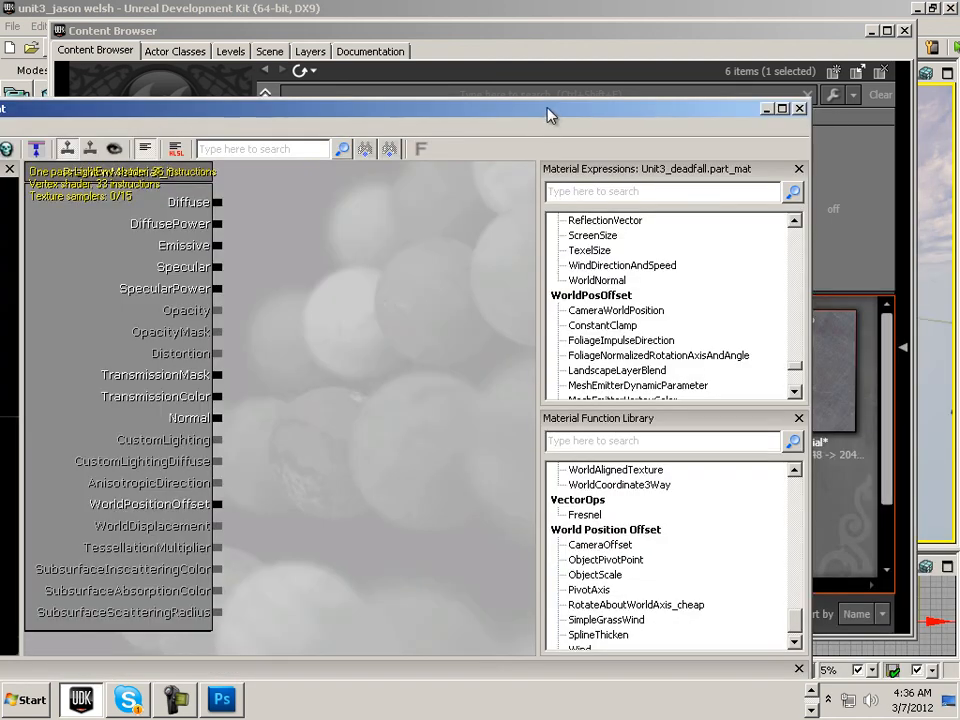
- Select the Part_material texture in the Content Browser and add a Texture Sample expression using it to the part_mat material graph
{"action": "left_click_drag", "start_coordinate": [548, 116], "coordinate": [260, 108]}
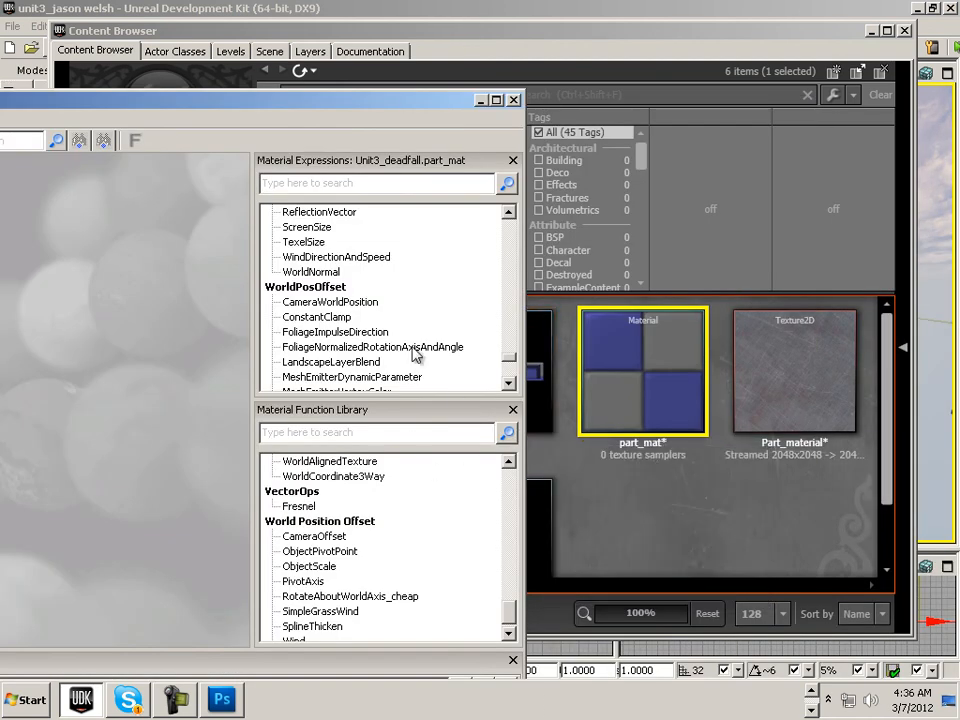
{"action": "left_click_drag", "start_coordinate": [506, 352], "coordinate": [514, 316]}
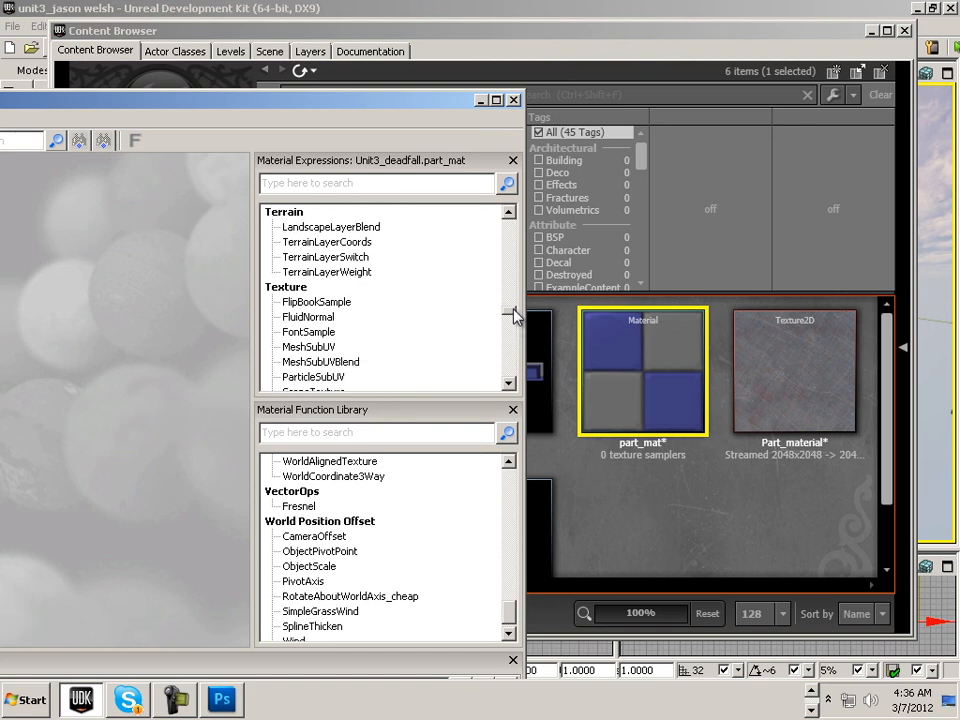
{"action": "left_click_drag", "start_coordinate": [514, 316], "coordinate": [514, 318]}
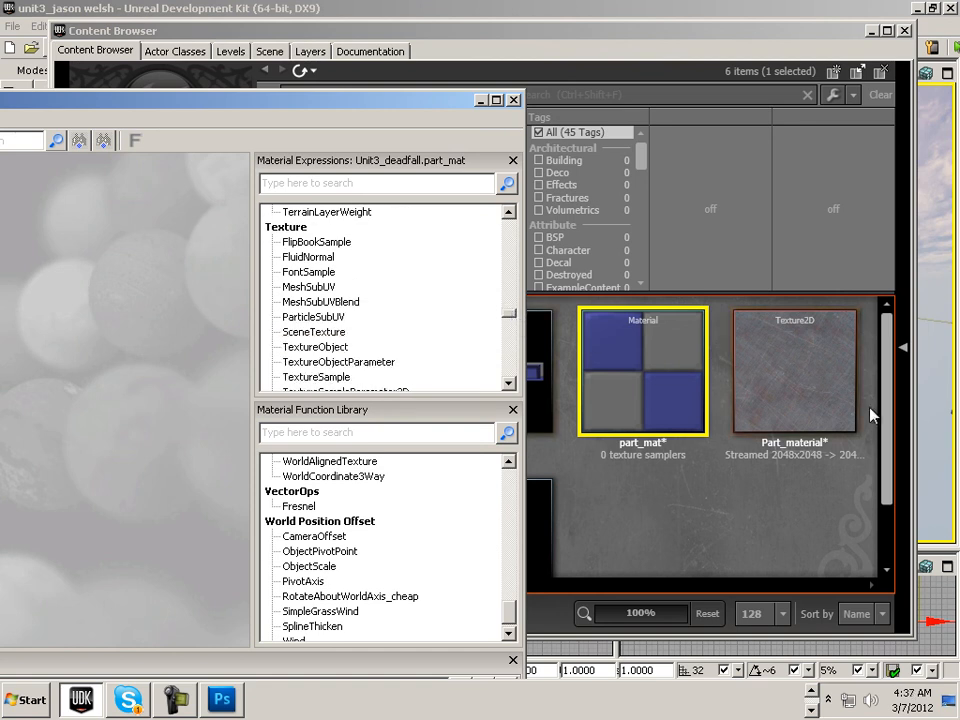
{"action": "left_click", "coordinate": [778, 390]}
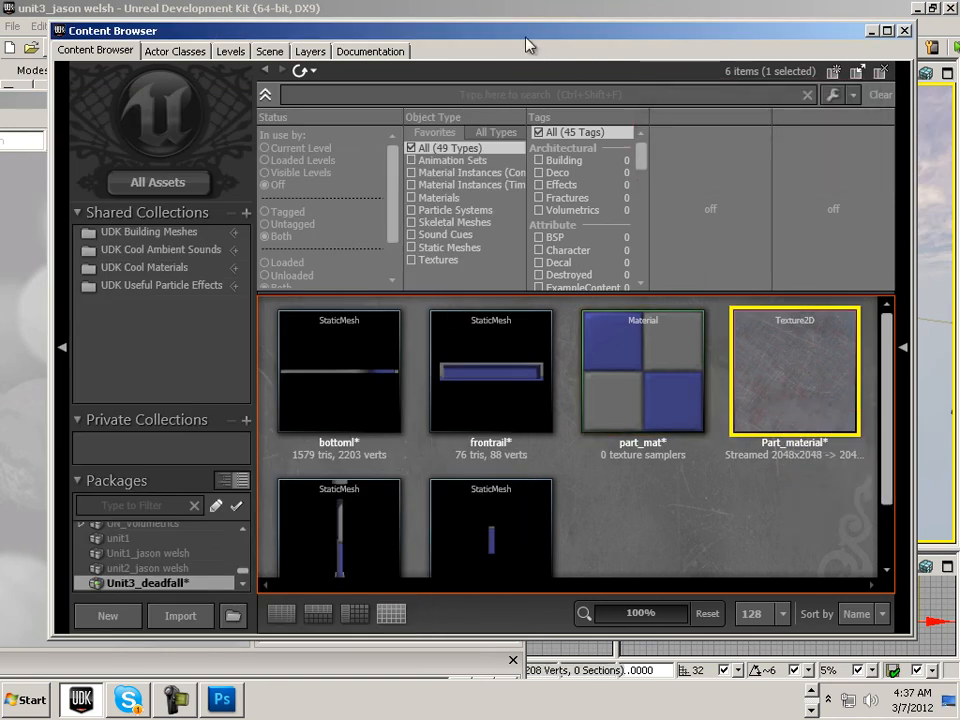
{"action": "left_click_drag", "start_coordinate": [309, 26], "coordinate": [524, 214]}
{"action": "left_click", "coordinate": [340, 127]}
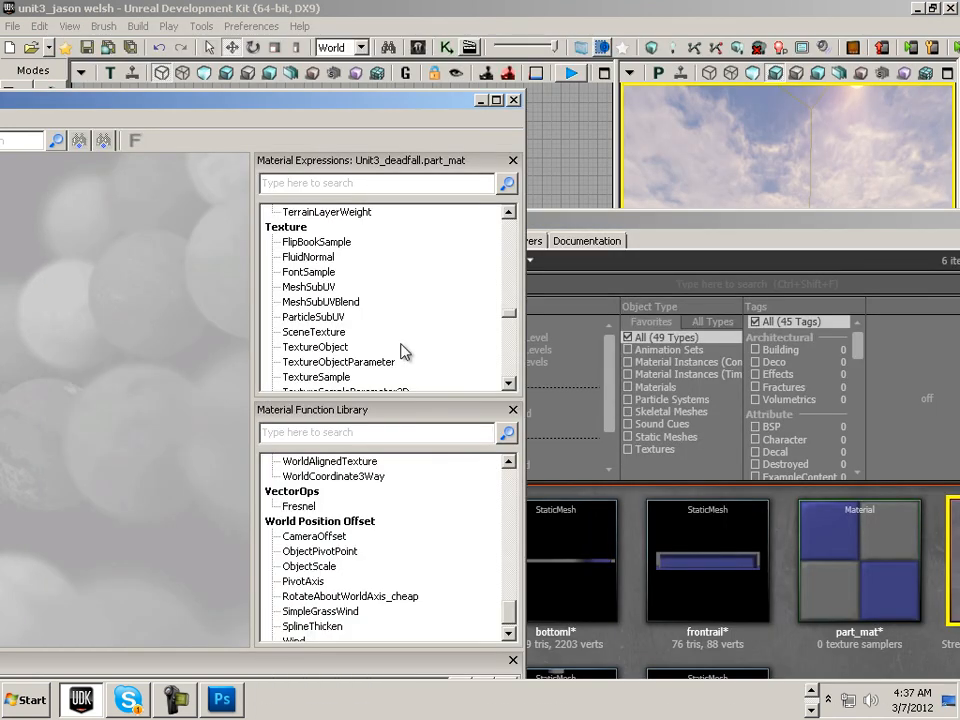
{"action": "left_click", "coordinate": [320, 384]}
{"action": "left_click_drag", "start_coordinate": [320, 384], "coordinate": [98, 330]}
{"action": "double_click", "coordinate": [148, 105]}
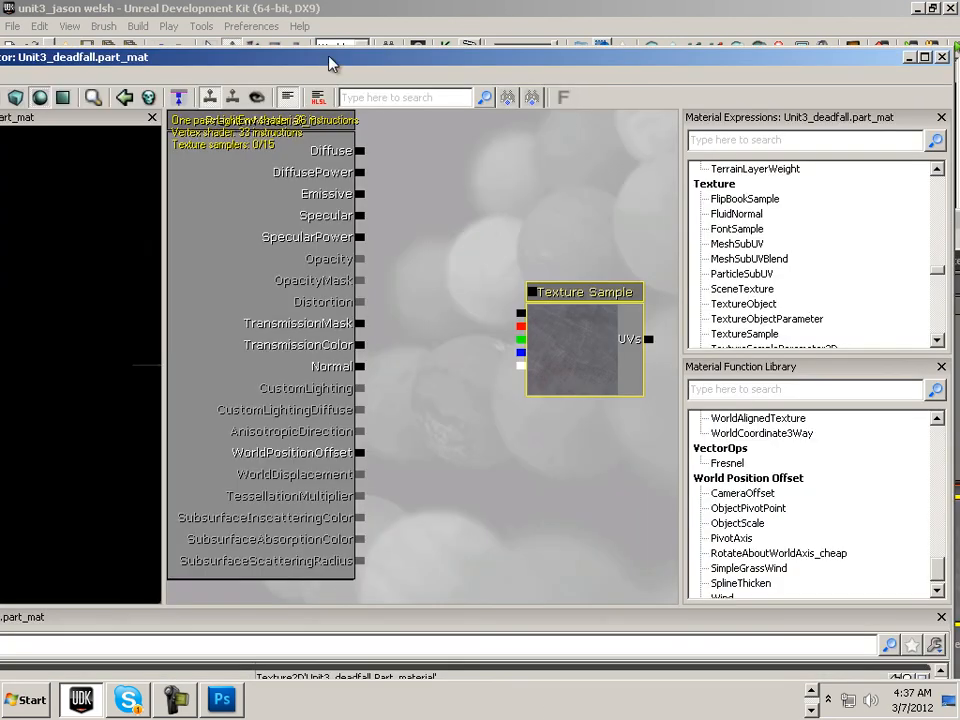
- Connect the Texture Sample's main colour output to the material's Diffuse input
{"action": "left_click_drag", "start_coordinate": [332, 60], "coordinate": [383, 62]}
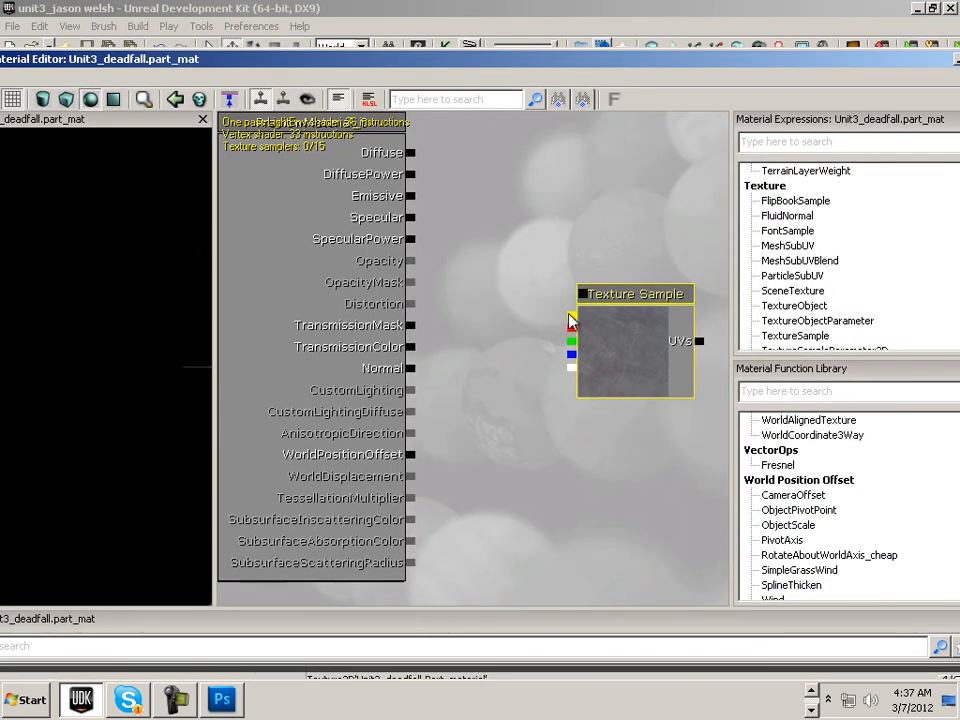
{"action": "mouse_move", "coordinate": [570, 316]}
{"action": "left_mouse_down"}
{"action": "mouse_move", "coordinate": [553, 281]}
{"action": "mouse_move", "coordinate": [428, 160]}
{"action": "mouse_move", "coordinate": [560, 318]}
{"action": "left_mouse_up"}
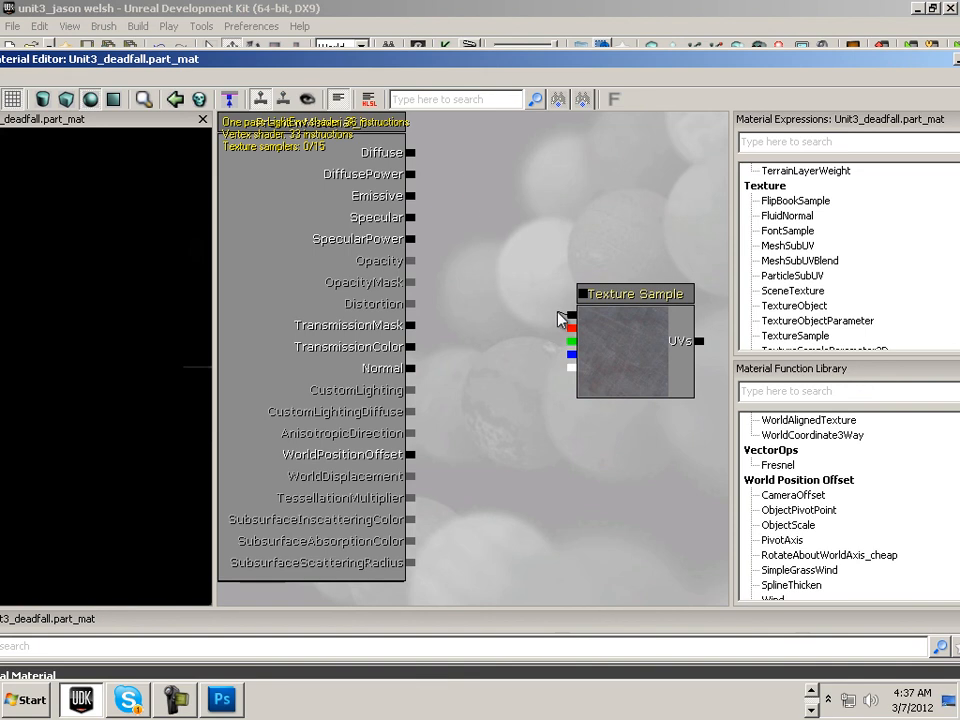
{"action": "left_click_drag", "start_coordinate": [428, 168], "coordinate": [411, 153]}
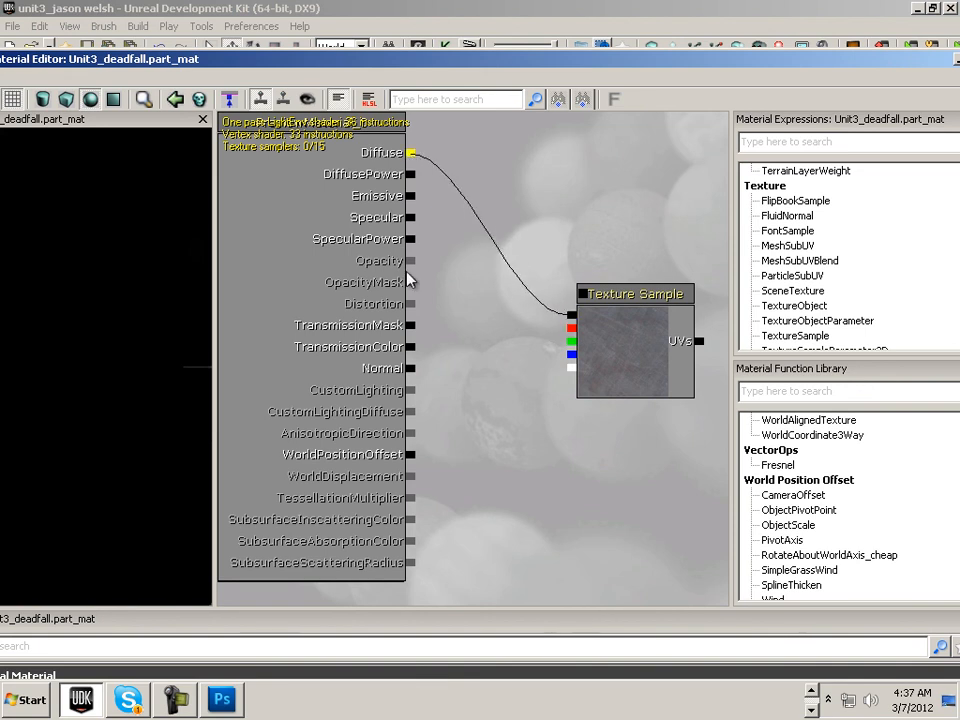
{"action": "left_click_drag", "start_coordinate": [168, 59], "coordinate": [313, 63]}
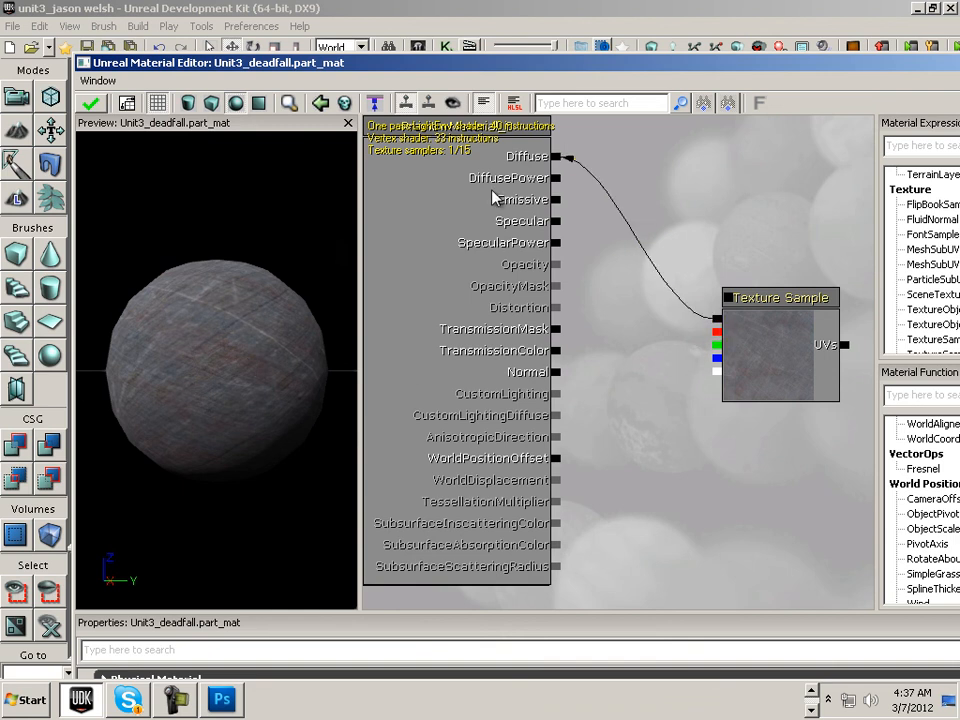
- Try connecting the Texture Sample's main colour output to DiffusePower as well, and break that link again
{"action": "left_click_drag", "start_coordinate": [716, 318], "coordinate": [557, 180]}
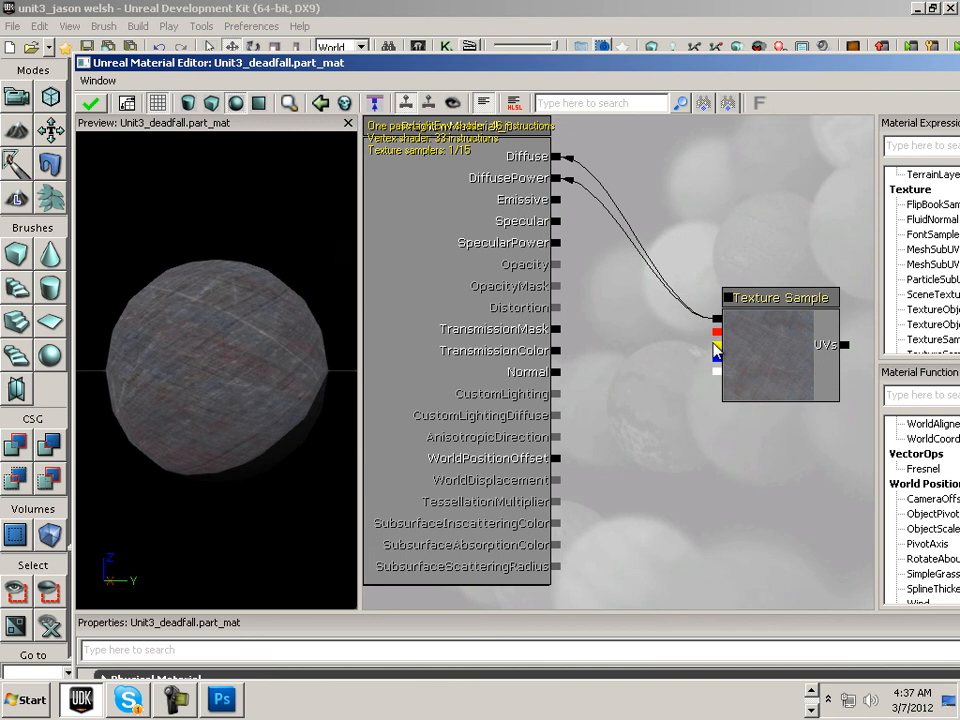
{"action": "right_click", "coordinate": [575, 160]}
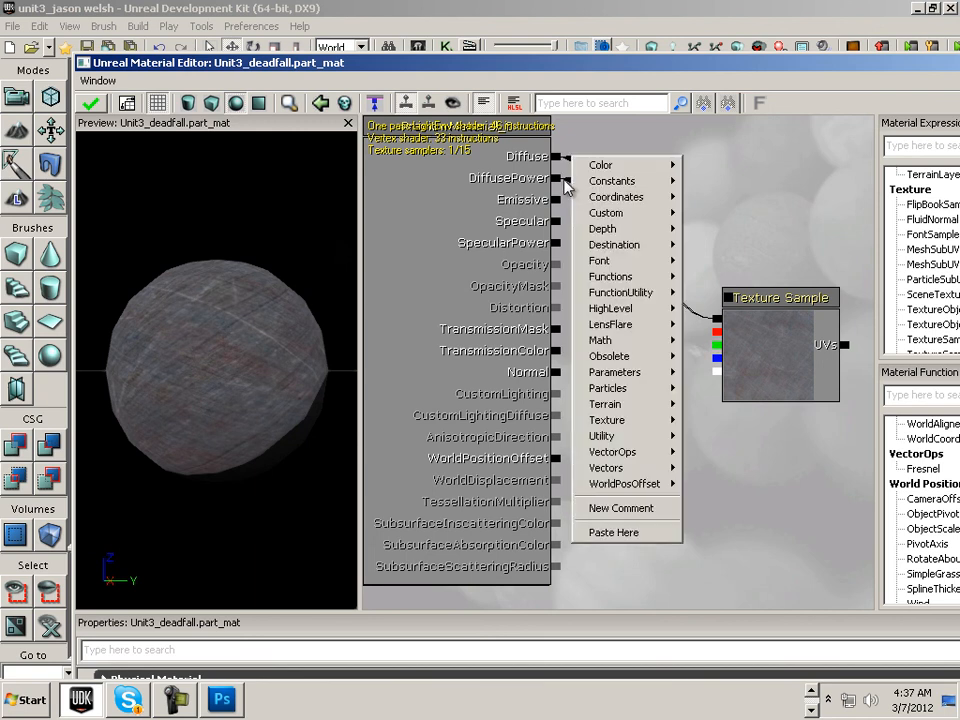
{"action": "right_click", "coordinate": [560, 187]}
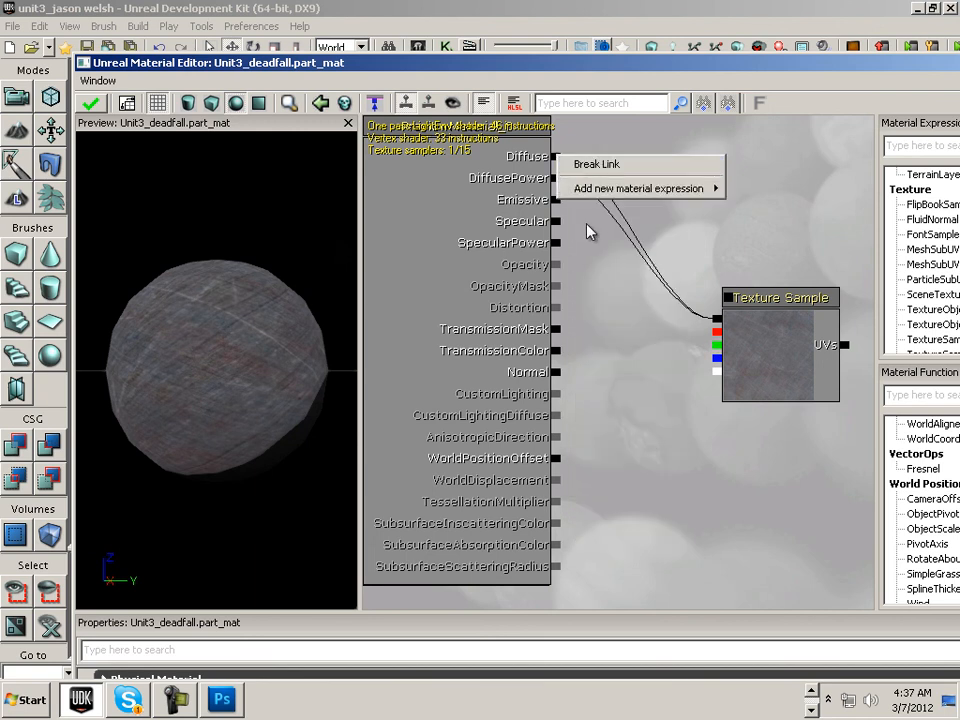
{"action": "left_click", "coordinate": [590, 165]}
{"action": "left_click_drag", "start_coordinate": [655, 70], "coordinate": [451, 150]}
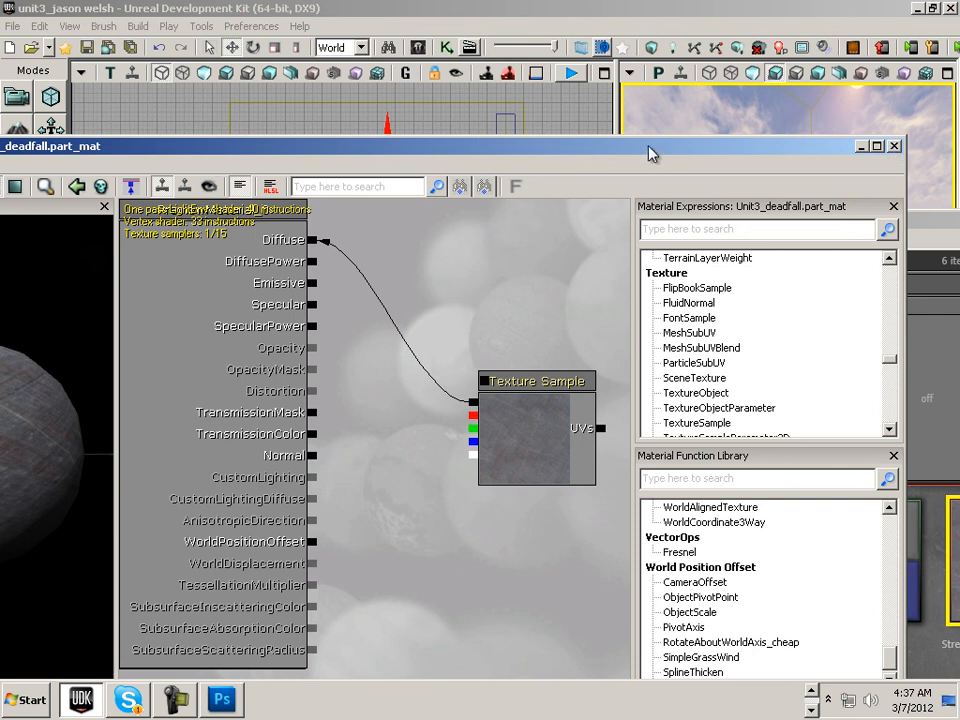
{"action": "left_click_drag", "start_coordinate": [651, 153], "coordinate": [894, 170]}
{"action": "left_click", "coordinate": [96, 181]}
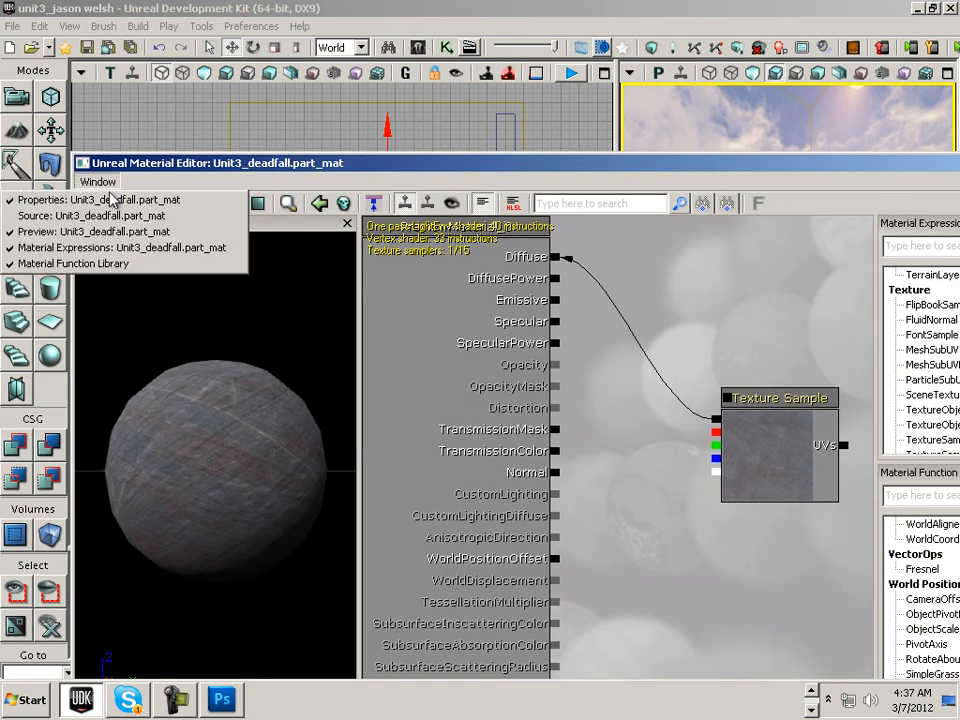
{"action": "left_click", "coordinate": [401, 177]}
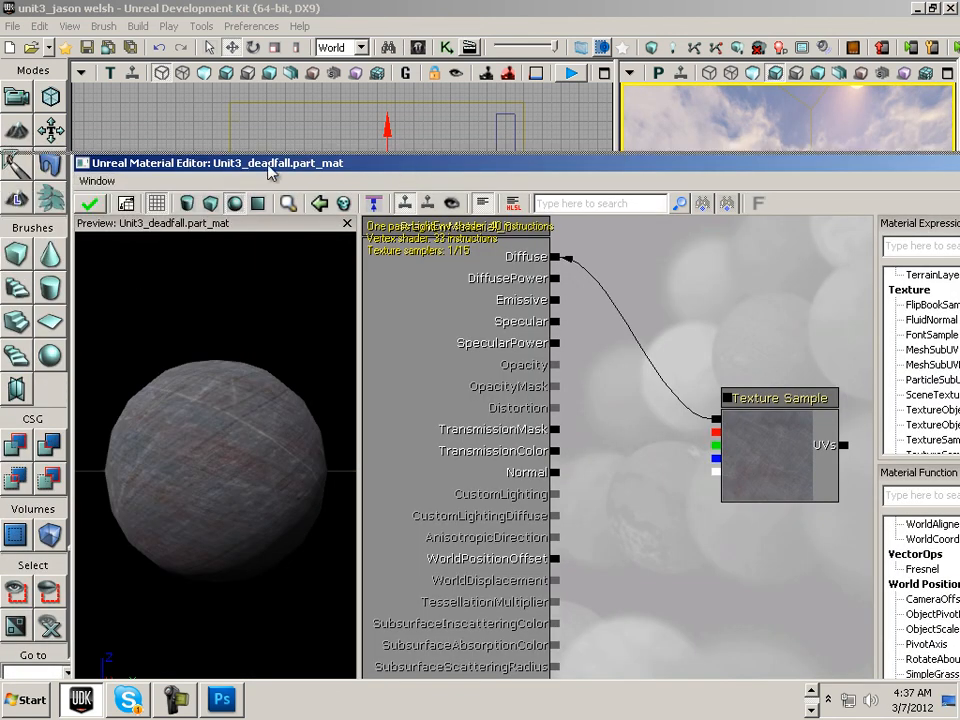
- Apply the part_mat changes to the original material and return to the Content Browser
{"action": "left_click_drag", "start_coordinate": [396, 161], "coordinate": [391, 150]}
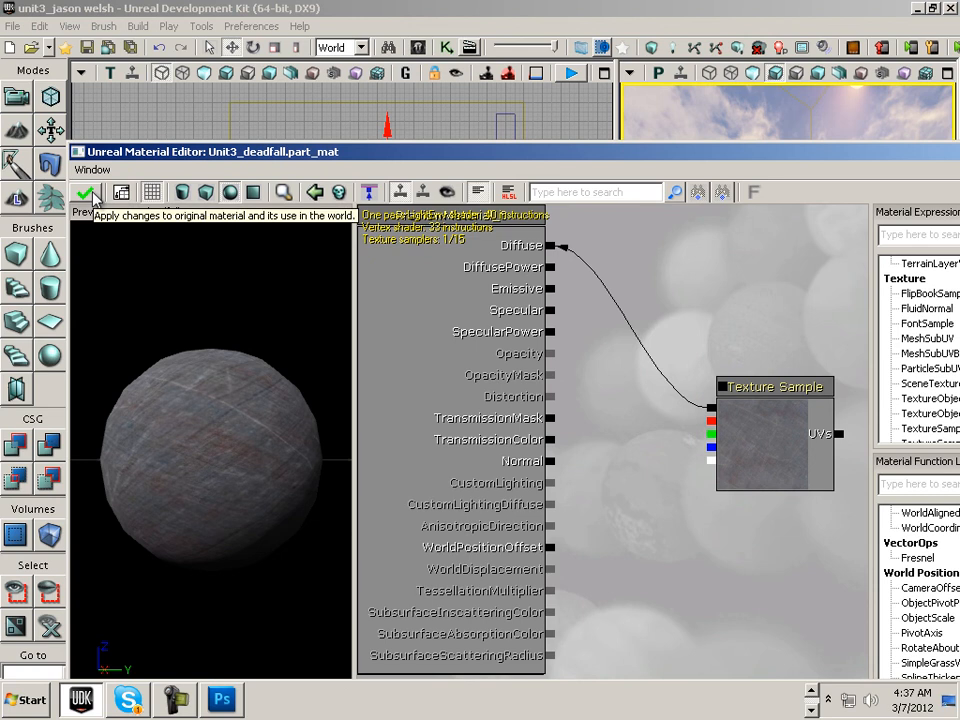
{"action": "left_click", "coordinate": [88, 194]}
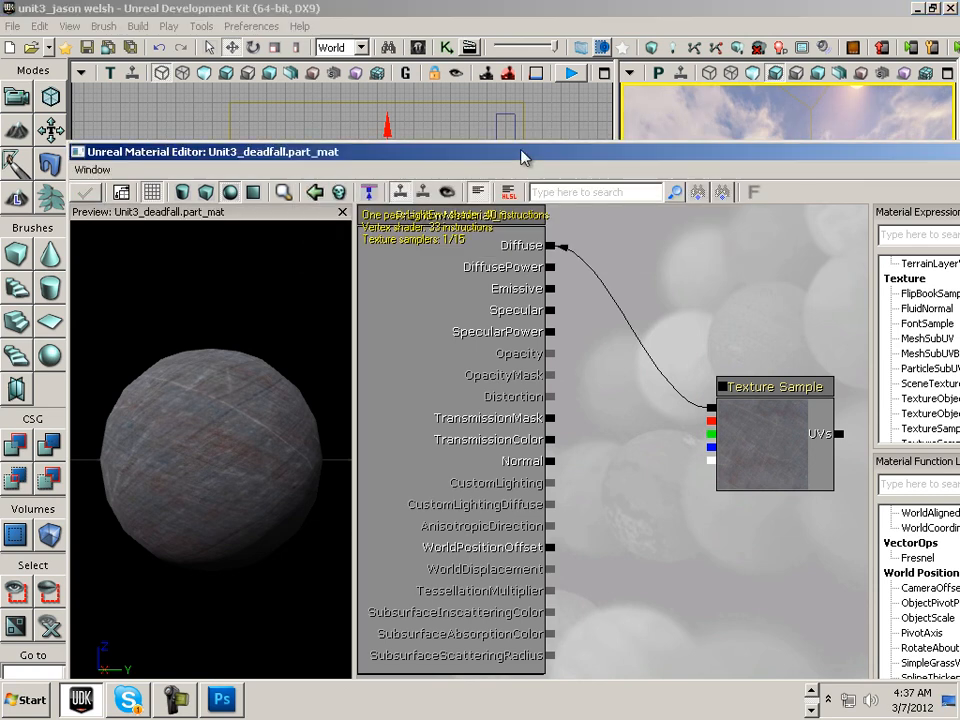
{"action": "left_click_drag", "start_coordinate": [524, 157], "coordinate": [26, 218]}
{"action": "left_click", "coordinate": [634, 214]}
{"action": "left_click_drag", "start_coordinate": [668, 222], "coordinate": [410, 45]}
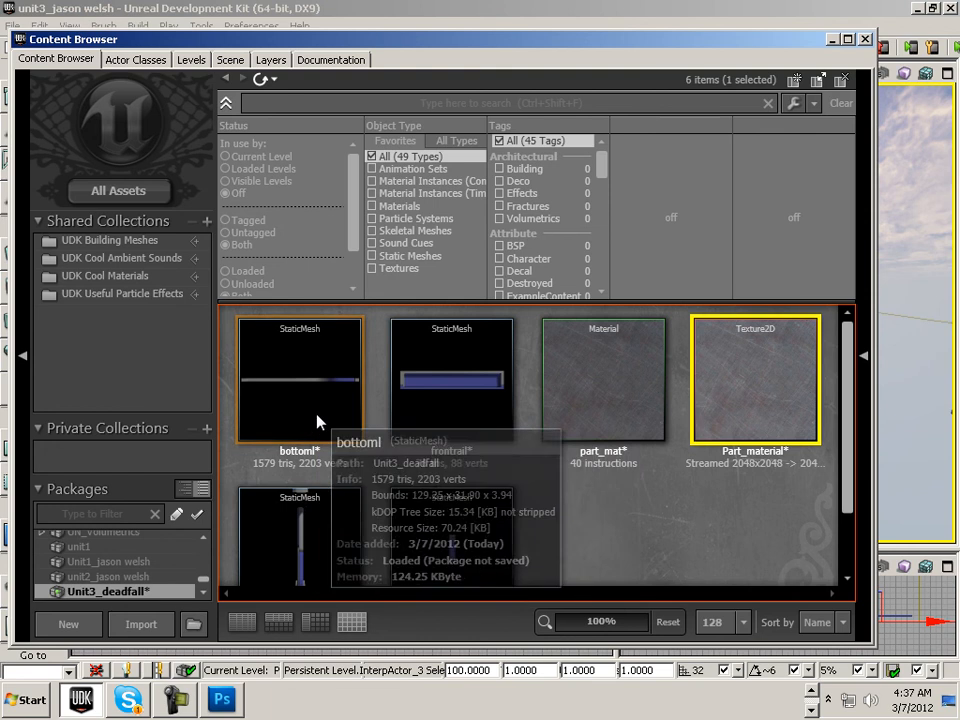
- Open the bottoml static mesh and assign part_mat as the material of its LODInfo element [0]
{"action": "double_click", "coordinate": [315, 421]}
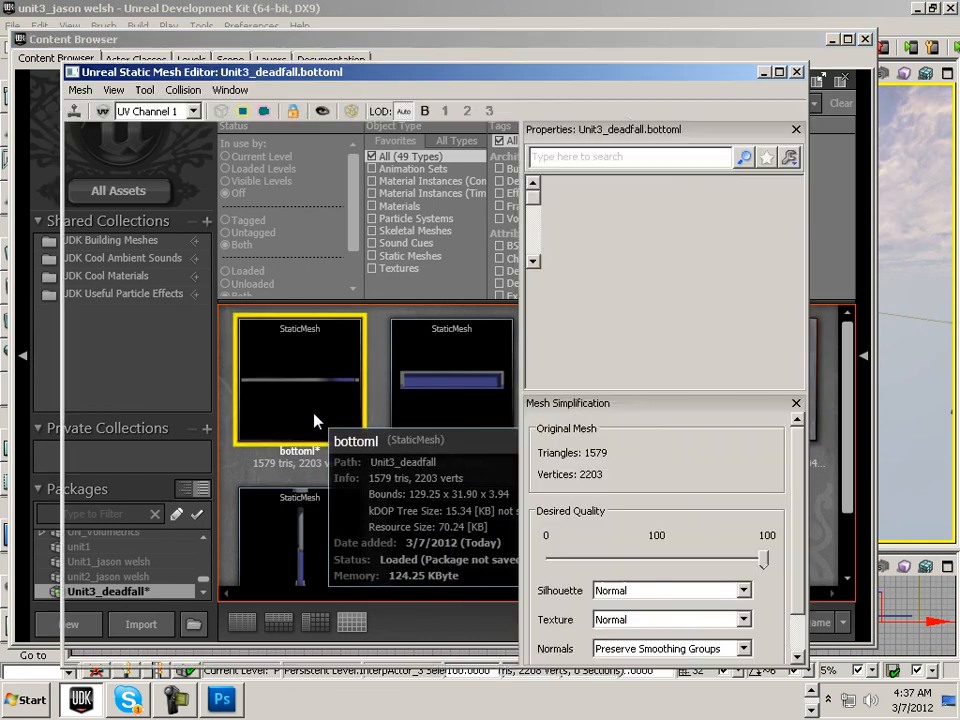
{"action": "left_click_drag", "start_coordinate": [680, 72], "coordinate": [475, 41]}
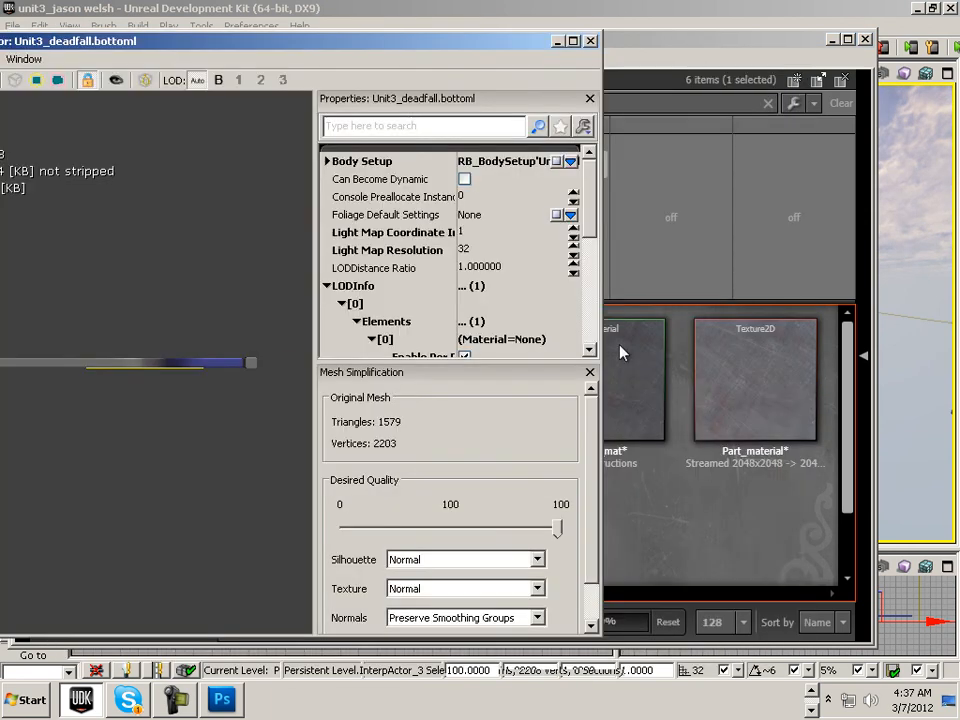
{"action": "left_click", "coordinate": [739, 393]}
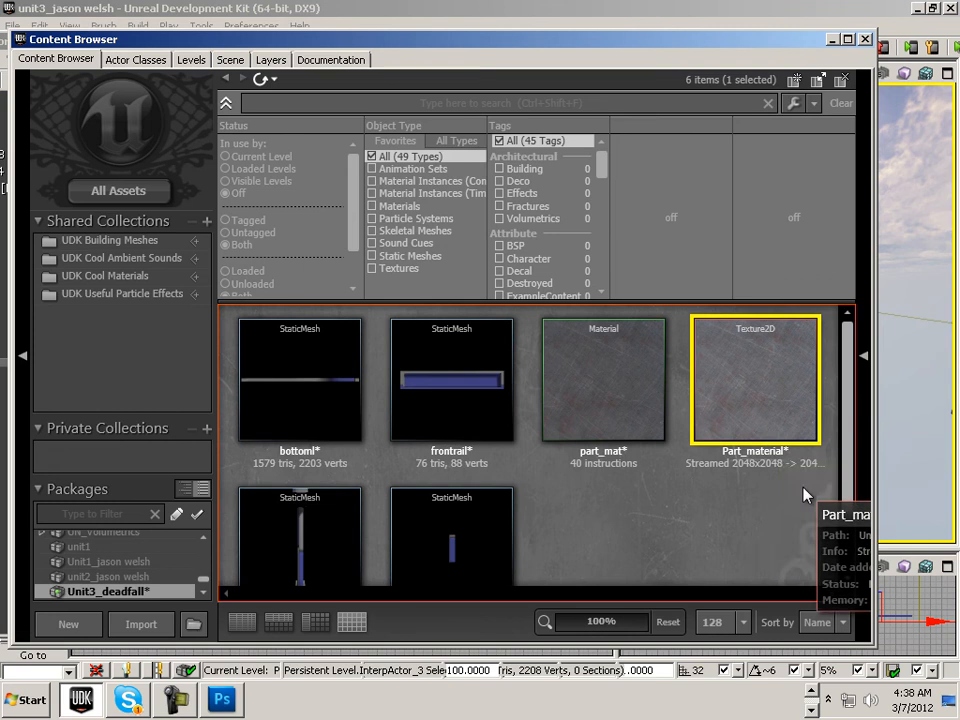
{"action": "left_click", "coordinate": [600, 440]}
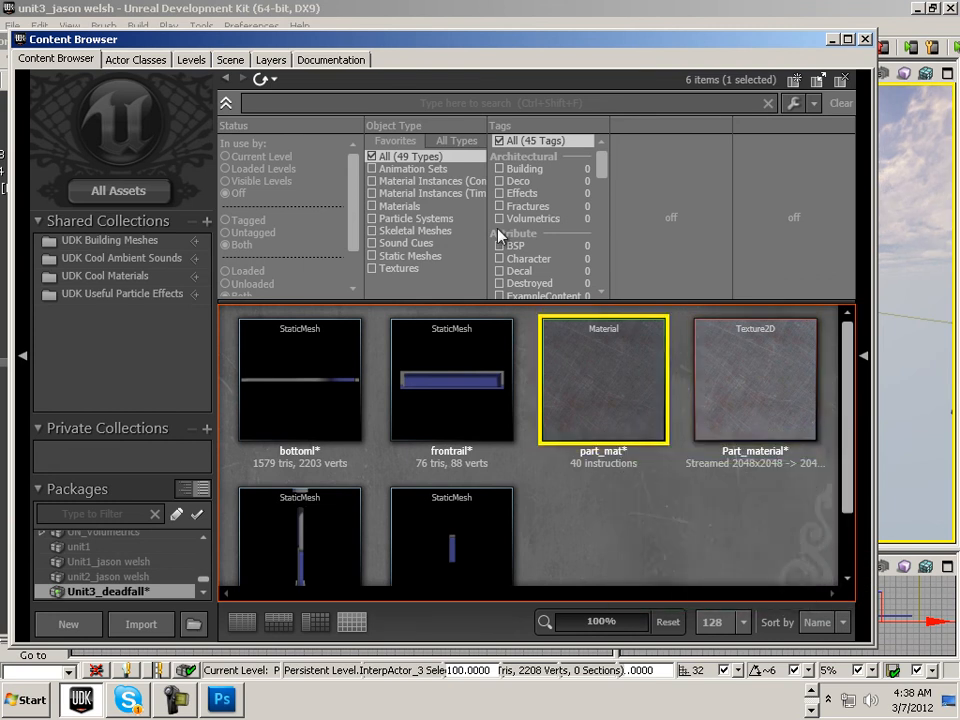
{"action": "left_click_drag", "start_coordinate": [324, 40], "coordinate": [517, 103]}
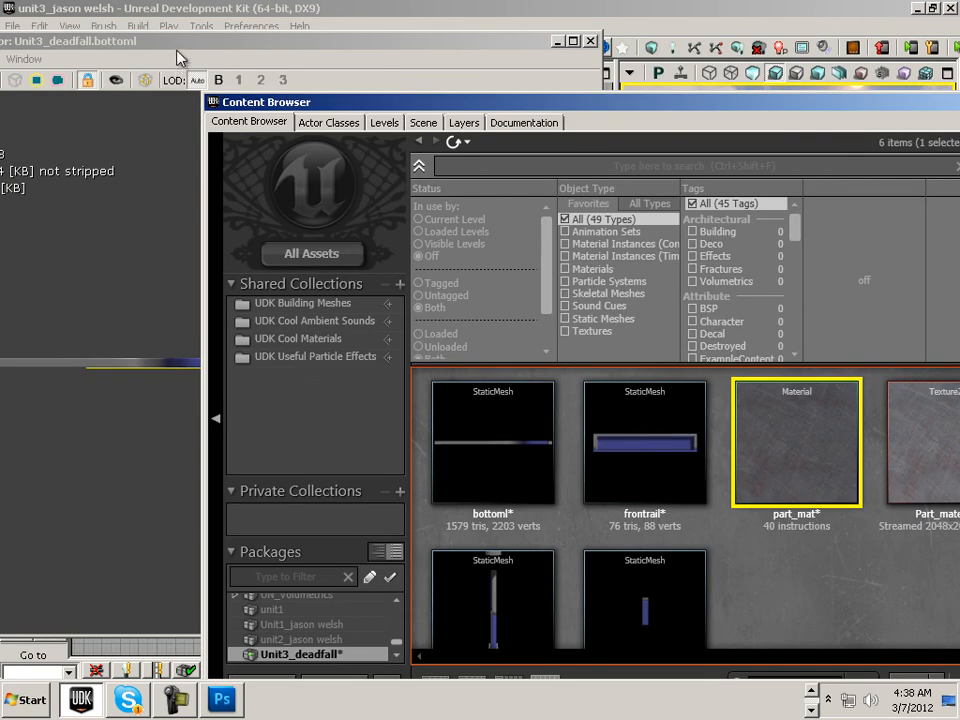
{"action": "left_click_drag", "start_coordinate": [135, 41], "coordinate": [319, 48]}
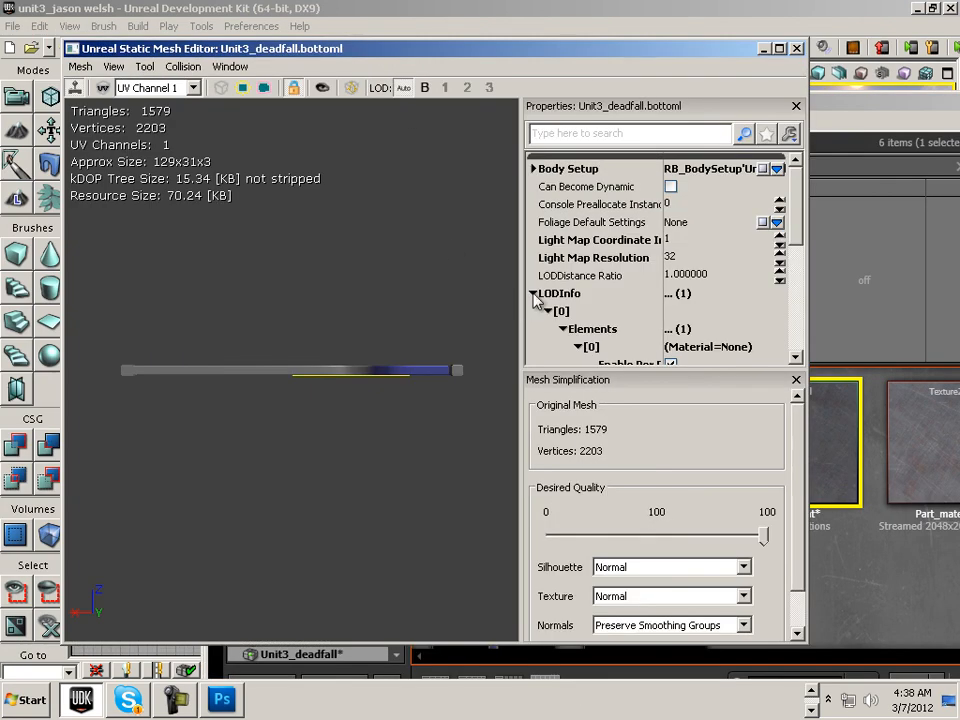
{"action": "left_click", "coordinate": [738, 350]}
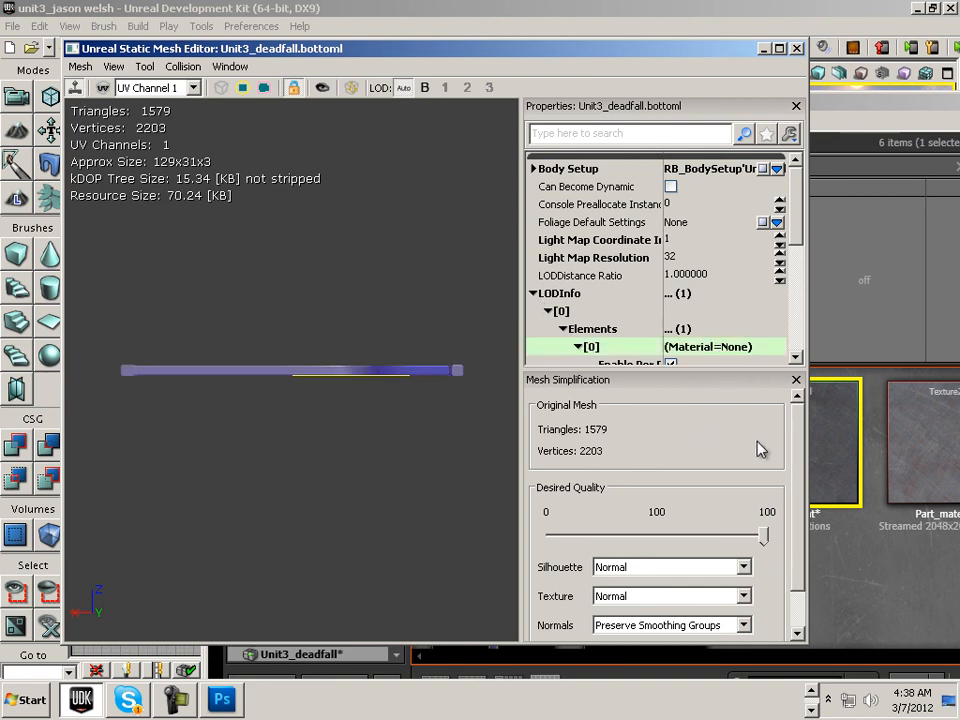
{"action": "left_click_drag", "start_coordinate": [806, 332], "coordinate": [903, 347]}
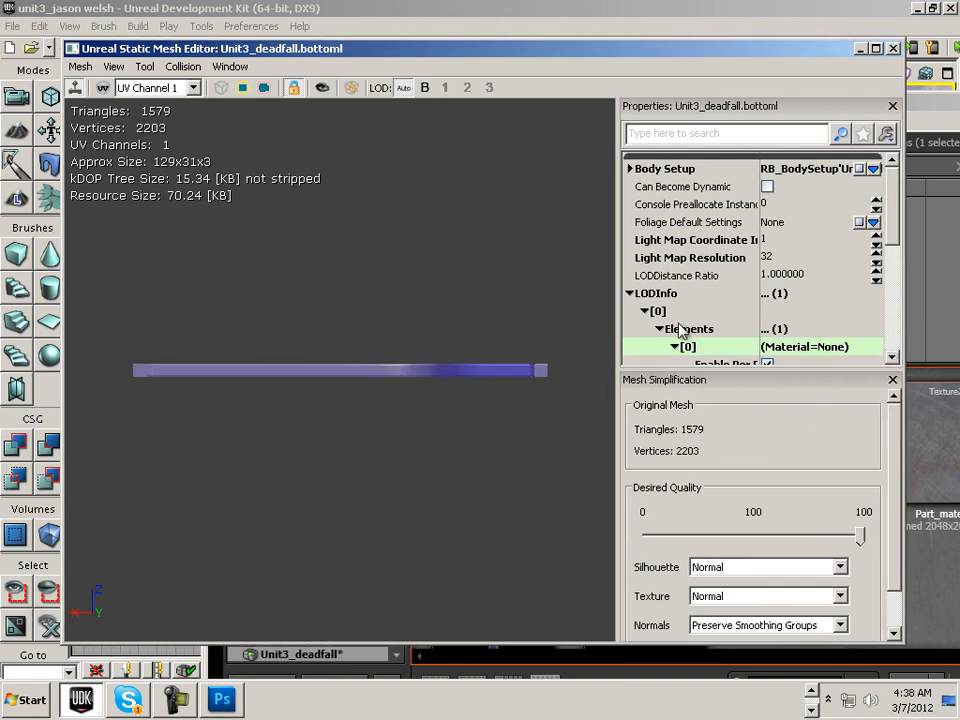
{"action": "left_click_drag", "start_coordinate": [620, 313], "coordinate": [515, 314]}
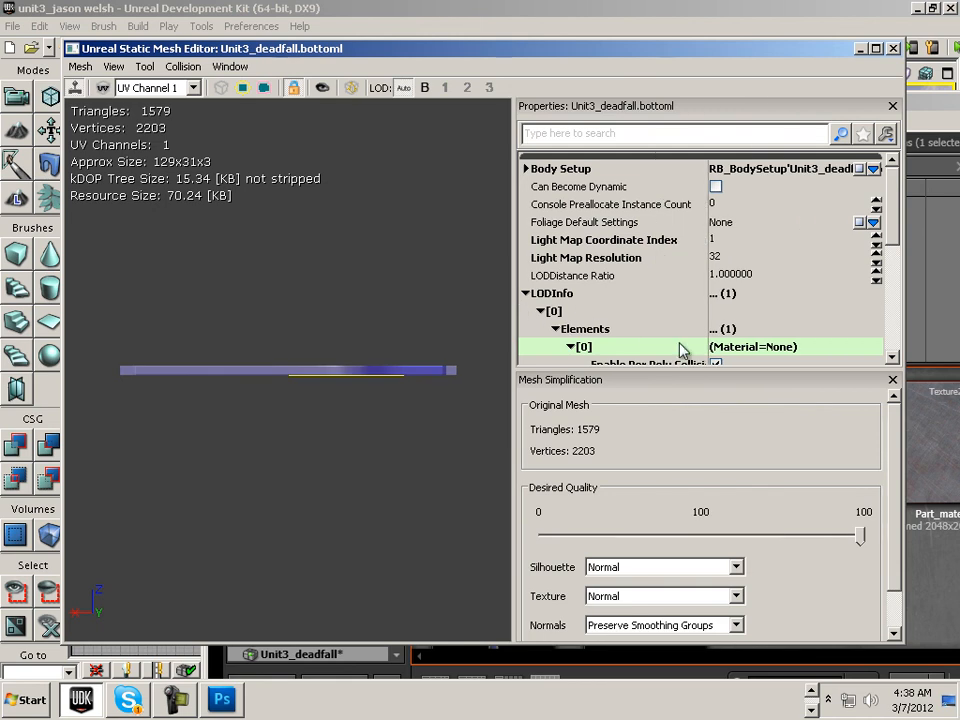
{"action": "scroll", "coordinate": [893, 233], "scroll_direction": "down", "scroll_amount": 2}
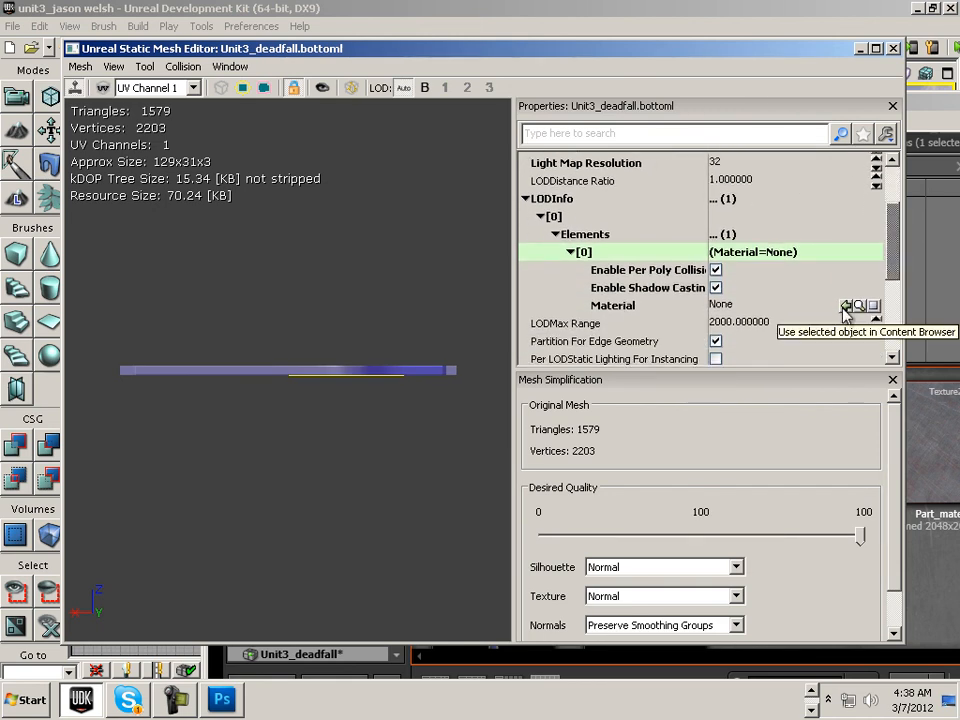
{"action": "left_click", "coordinate": [846, 306]}
- Examine the material on the bottoml mesh's slats from several angles and distances, and close its Static Mesh Editor
{"action": "left_click_drag", "start_coordinate": [338, 300], "coordinate": [335, 258]}
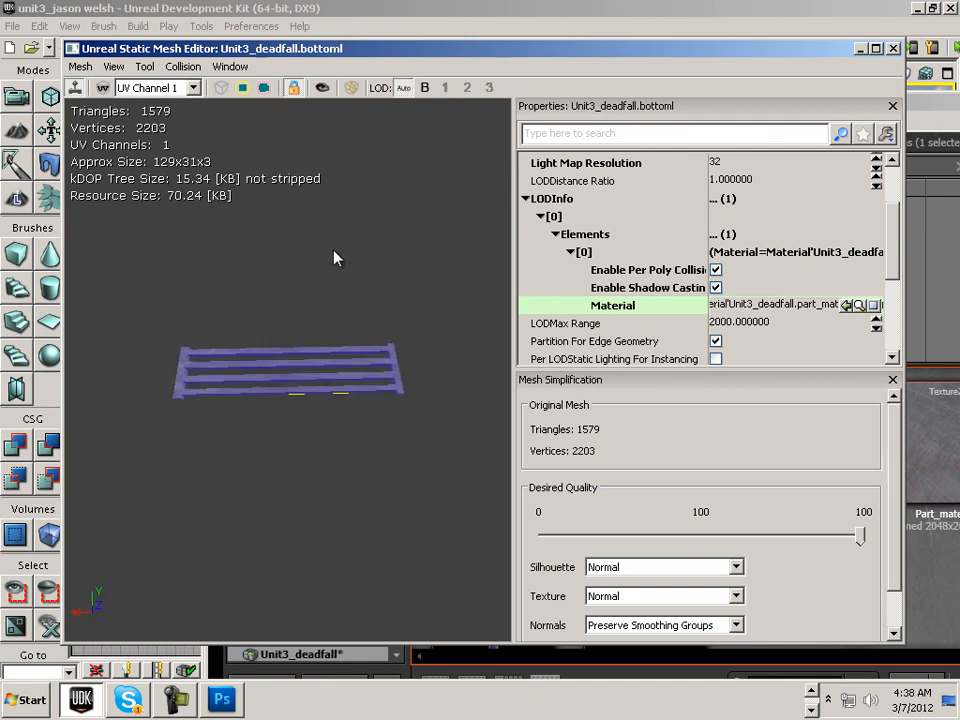
{"action": "right_click_drag", "start_coordinate": [312, 300], "coordinate": [296, 281]}
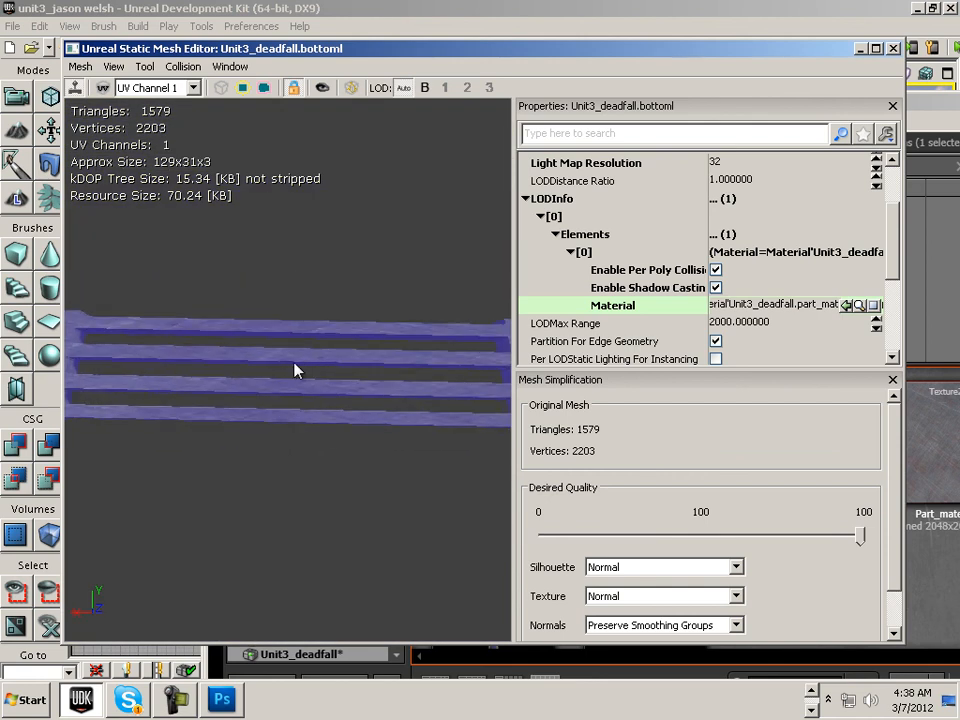
{"action": "left_click_drag", "start_coordinate": [296, 369], "coordinate": [238, 482]}
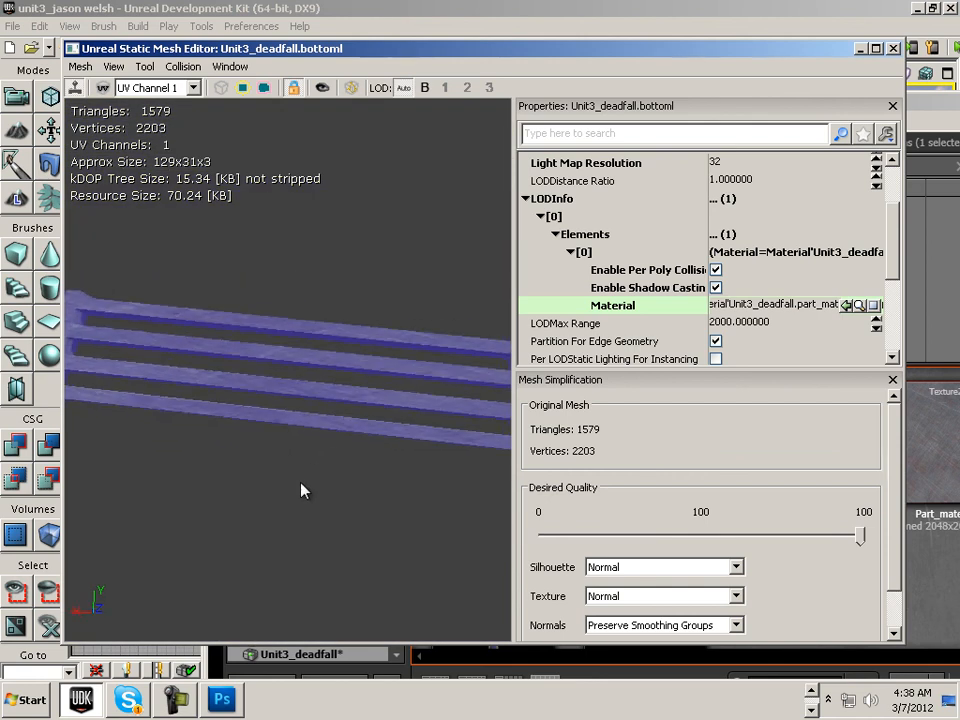
{"action": "mouse_move", "coordinate": [238, 482]}
{"action": "right_mouse_down"}
{"action": "mouse_move", "coordinate": [234, 452]}
{"action": "mouse_move", "coordinate": [241, 461]}
{"action": "right_mouse_up"}
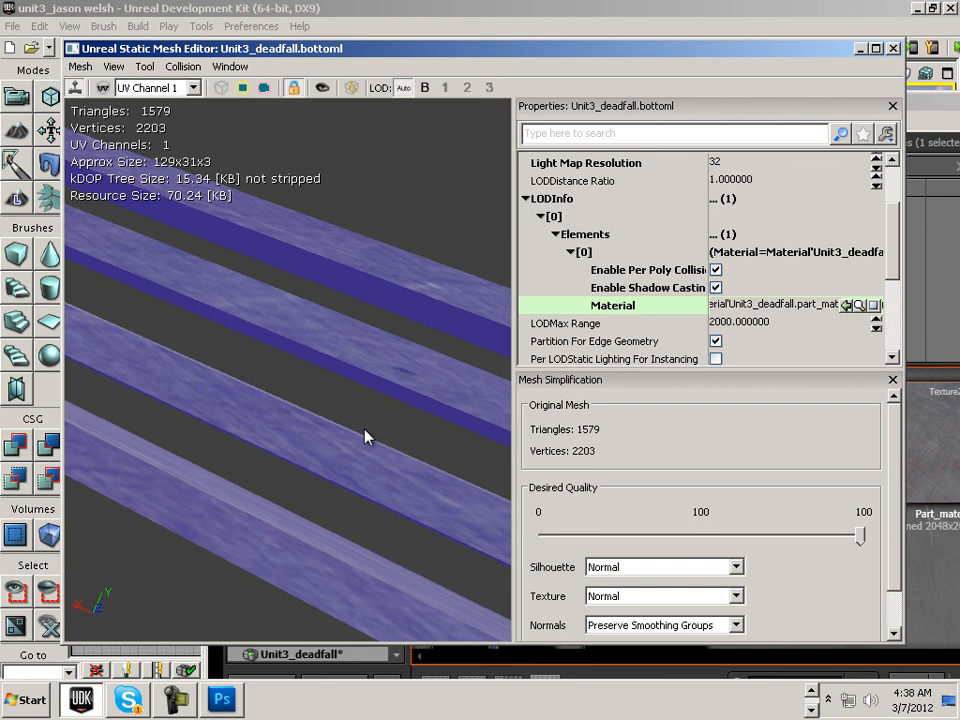
{"action": "left_click_drag", "start_coordinate": [369, 424], "coordinate": [274, 420]}
{"action": "right_click_drag", "start_coordinate": [274, 420], "coordinate": [257, 443]}
{"action": "left_click_drag", "start_coordinate": [260, 492], "coordinate": [509, 465]}
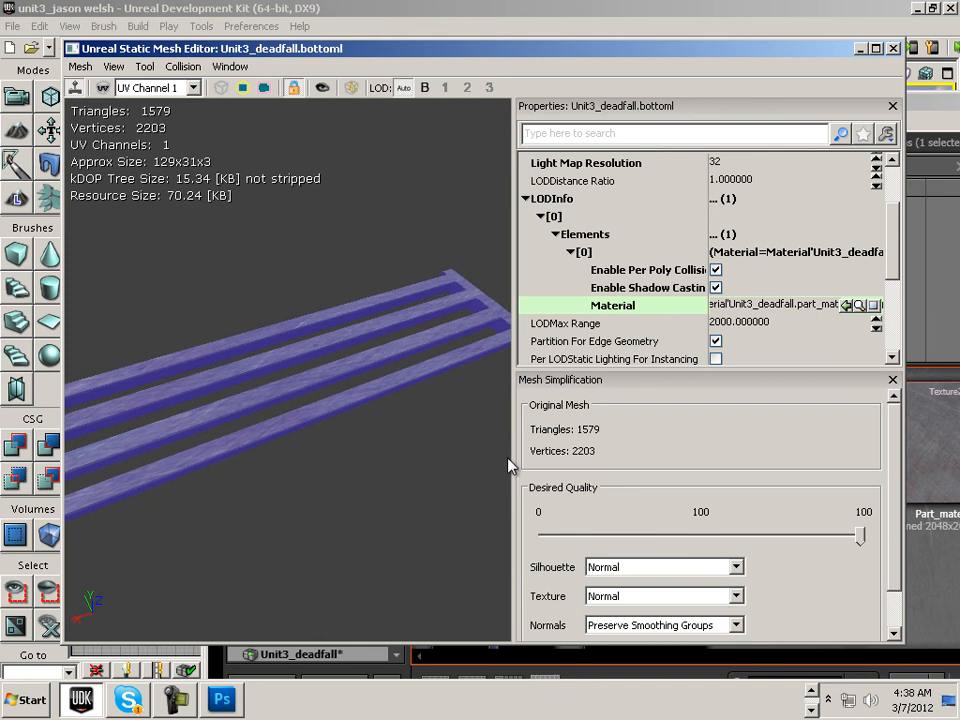
{"action": "left_click", "coordinate": [894, 48]}
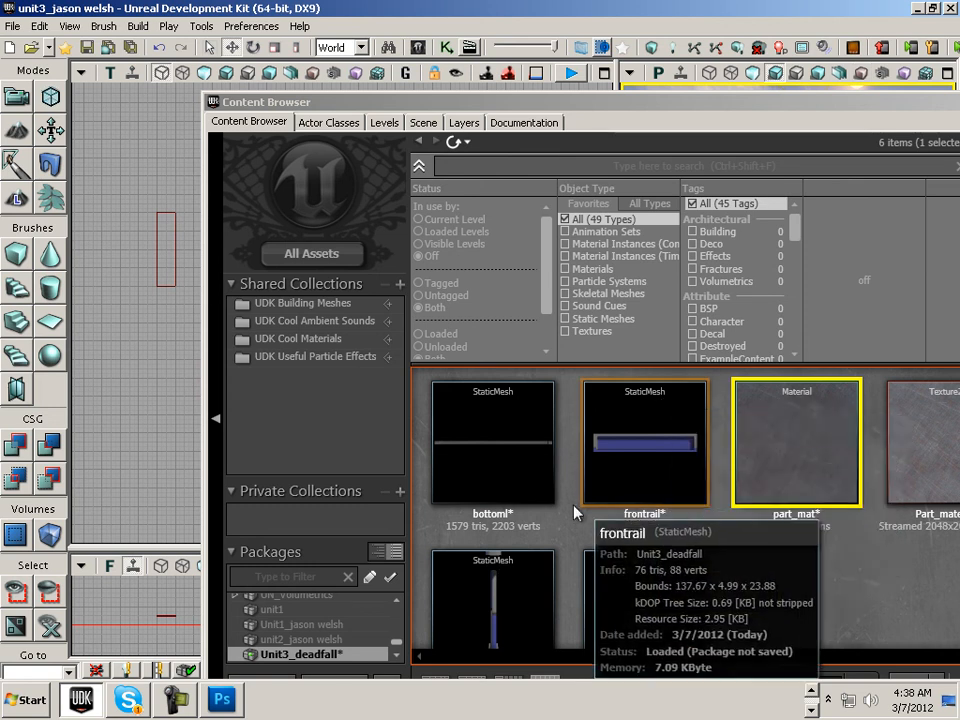
- Assign part_mat as the LODInfo element [0] material of the frontrail static mesh and close its editor
{"action": "double_click", "coordinate": [625, 490]}
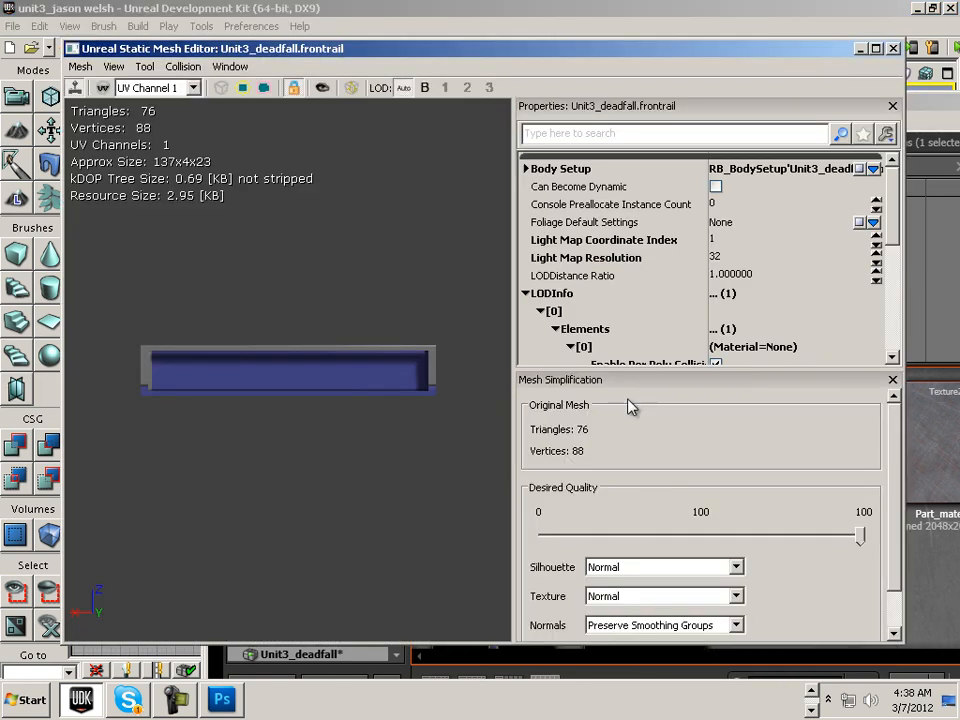
{"action": "left_click_drag", "start_coordinate": [690, 49], "coordinate": [496, 31]}
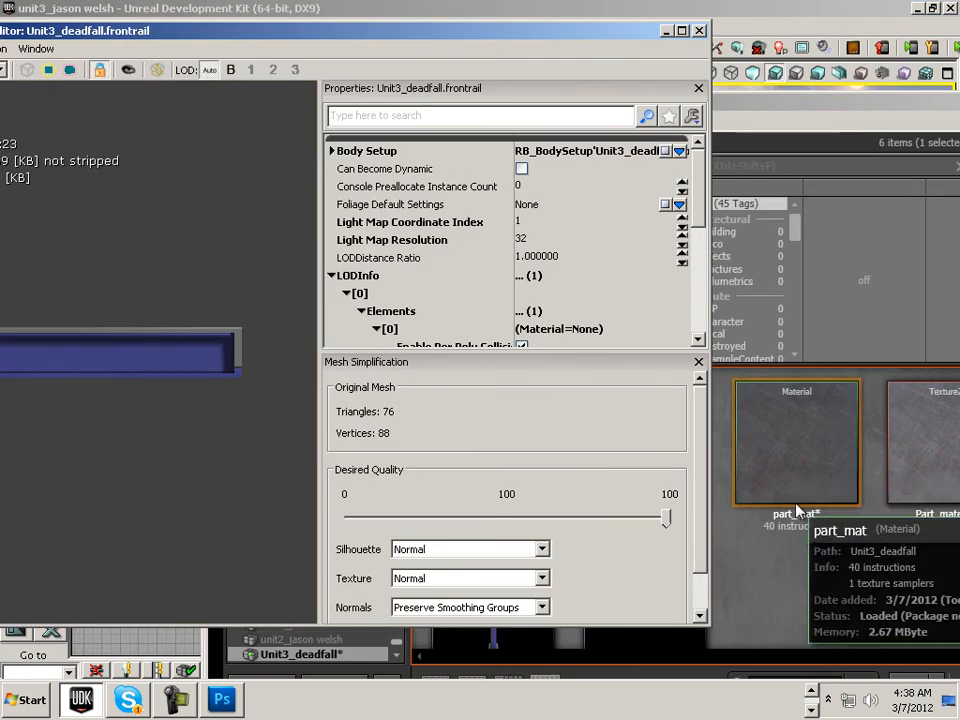
{"action": "left_click", "coordinate": [811, 481]}
{"action": "left_click", "coordinate": [147, 196]}
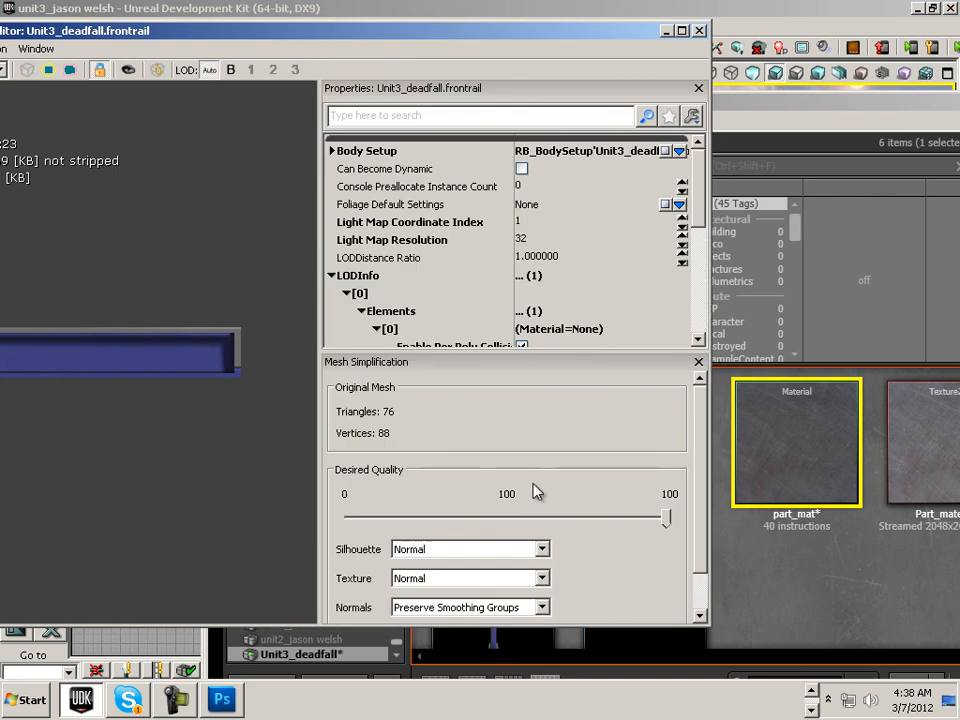
{"action": "scroll", "coordinate": [698, 235], "scroll_direction": "down", "scroll_amount": 5}
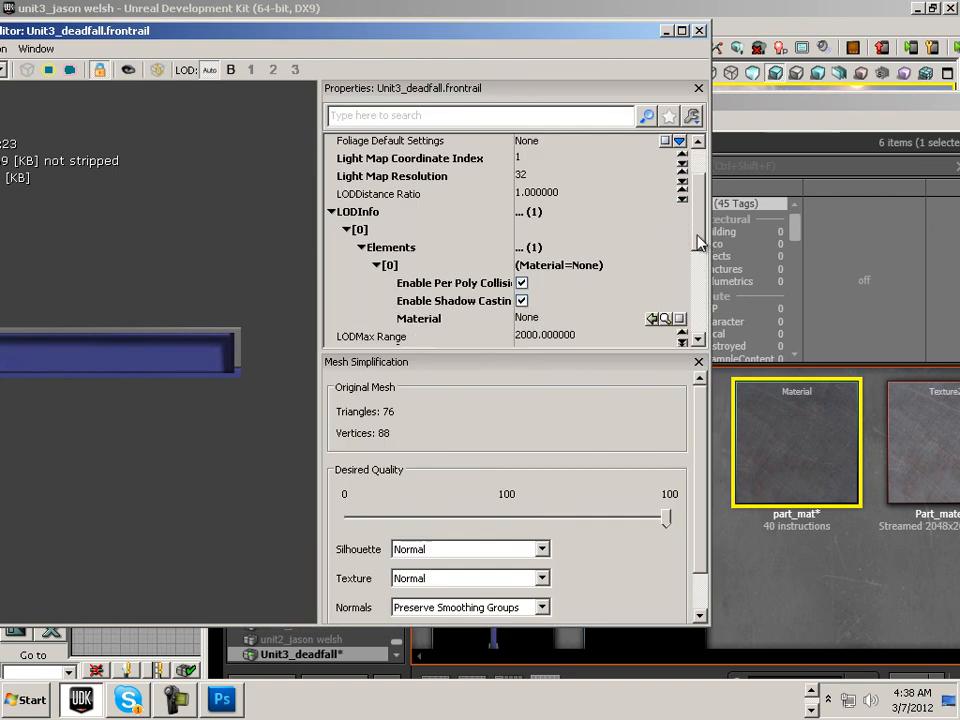
{"action": "left_click", "coordinate": [652, 267]}
{"action": "left_click_drag", "start_coordinate": [250, 421], "coordinate": [166, 415]}
{"action": "left_click", "coordinate": [699, 31]}
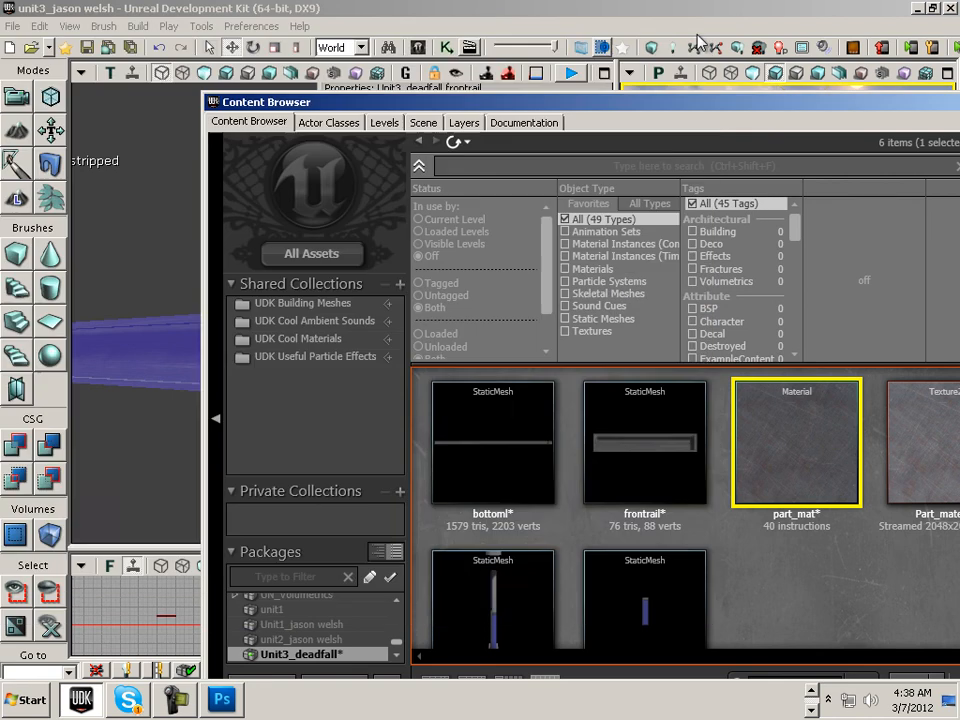
- Assign part_mat as the LODInfo element [0] material of the rails static mesh and close its editor
{"action": "scroll", "coordinate": [560, 515], "scroll_direction": "down", "scroll_amount": 2}
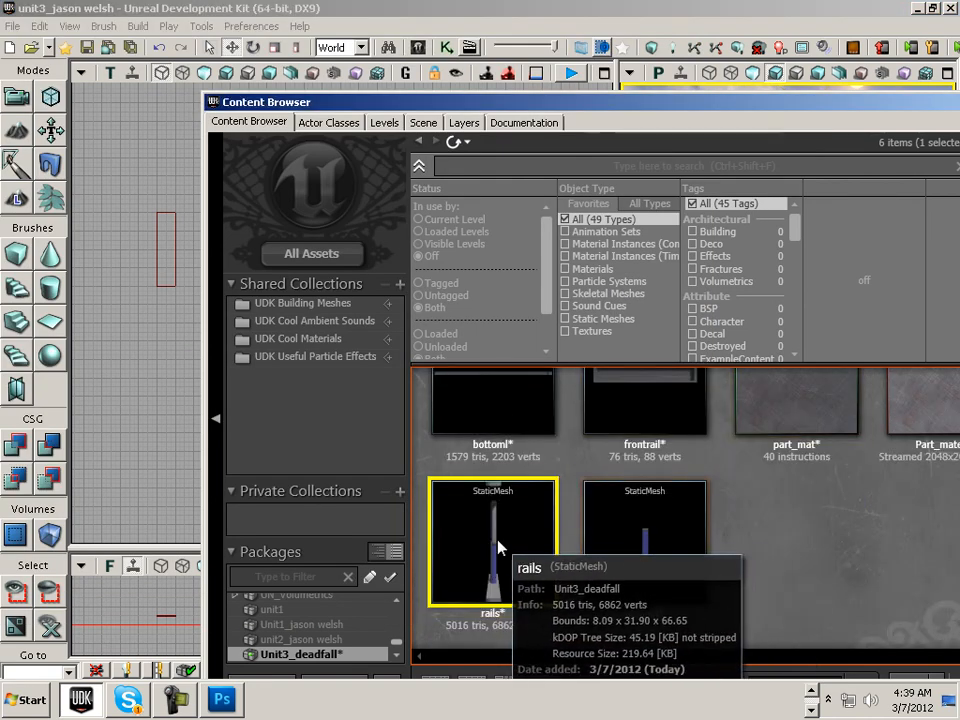
{"action": "double_click", "coordinate": [512, 553]}
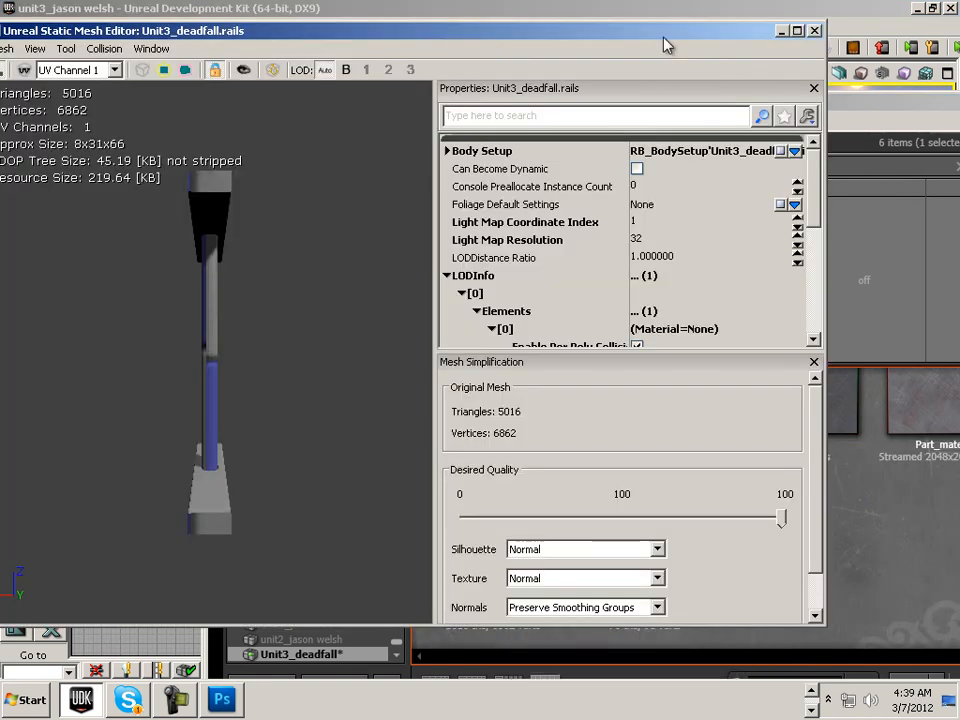
{"action": "left_click_drag", "start_coordinate": [665, 40], "coordinate": [541, 45]}
{"action": "left_click", "coordinate": [793, 420]}
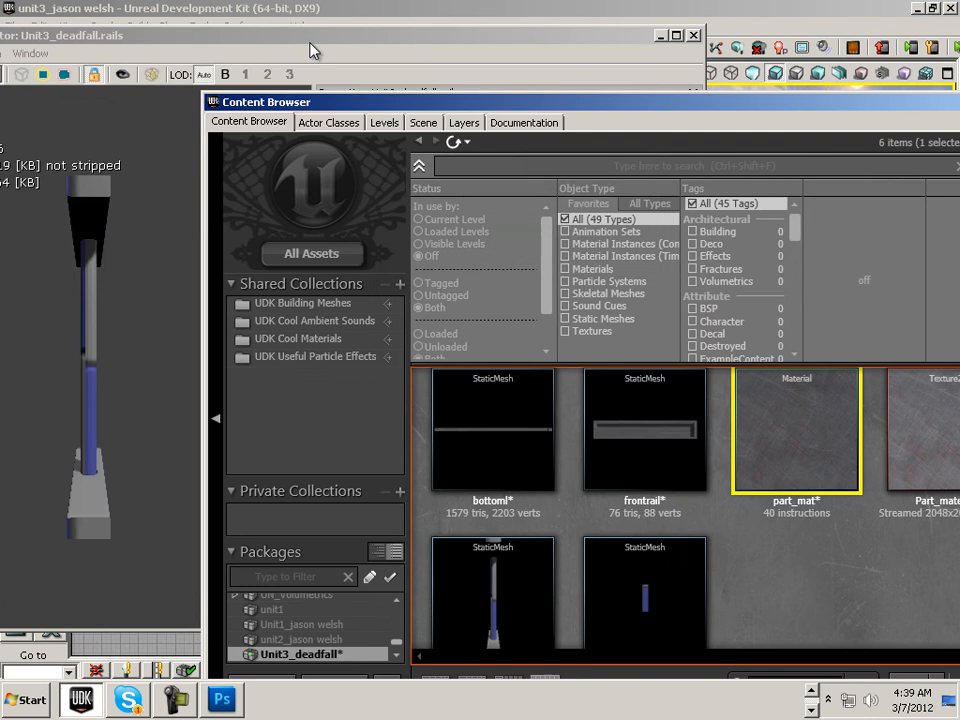
{"action": "left_click", "coordinate": [313, 50]}
{"action": "left_click_drag", "start_coordinate": [688, 210], "coordinate": [691, 257]}
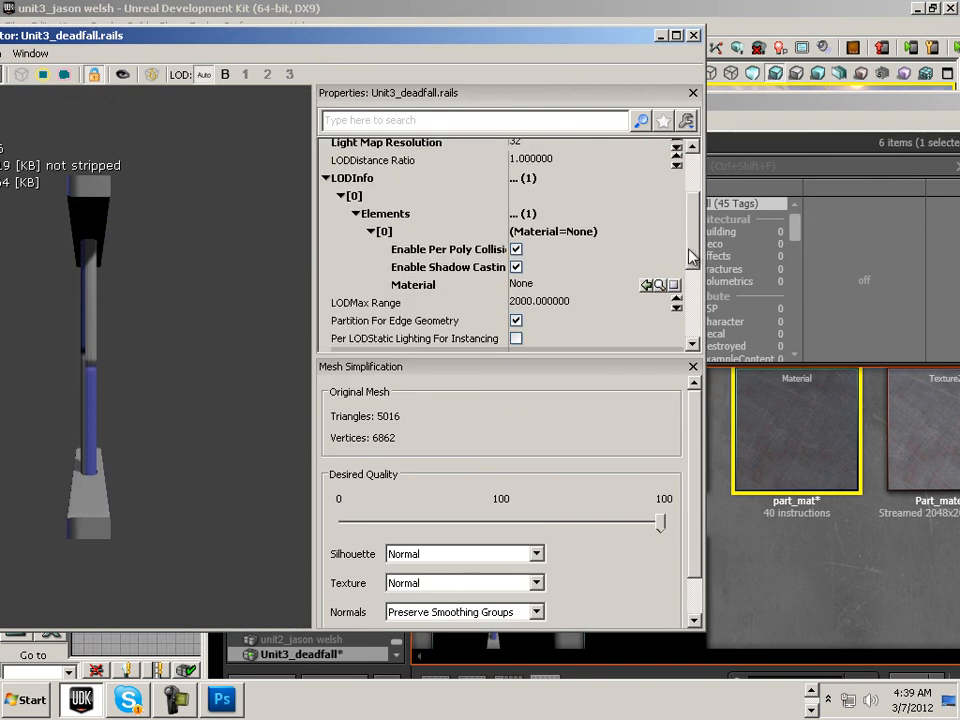
{"action": "left_click", "coordinate": [646, 285]}
{"action": "left_click_drag", "start_coordinate": [225, 358], "coordinate": [44, 363]}
{"action": "left_click", "coordinate": [693, 36]}
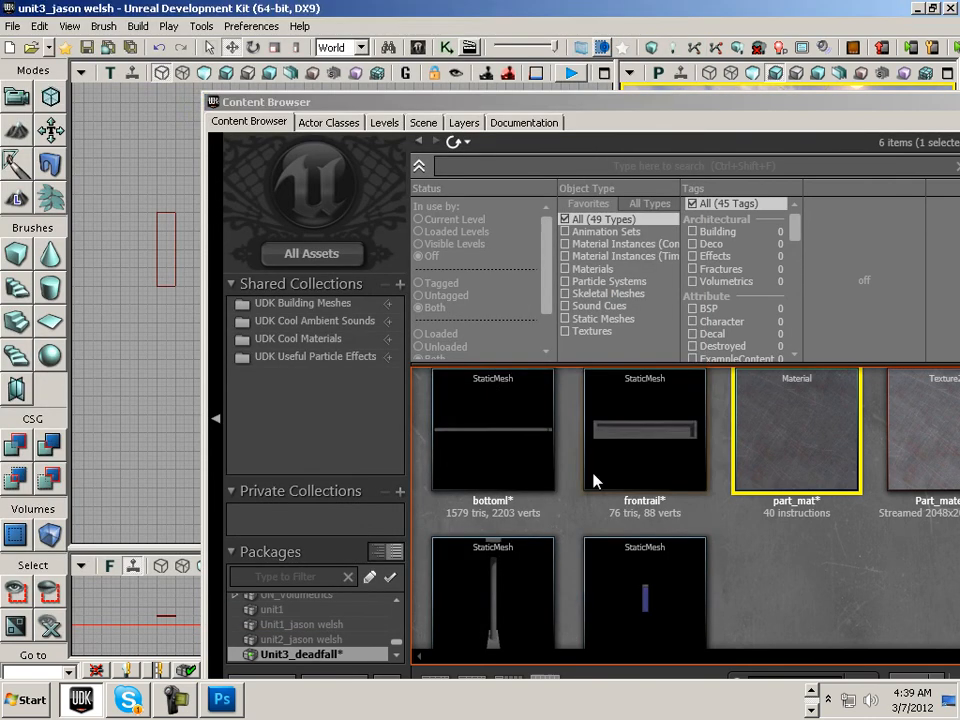
- Open the siderail static mesh for editing and return to the Content Browser to choose its material
{"action": "double_click", "coordinate": [636, 594]}
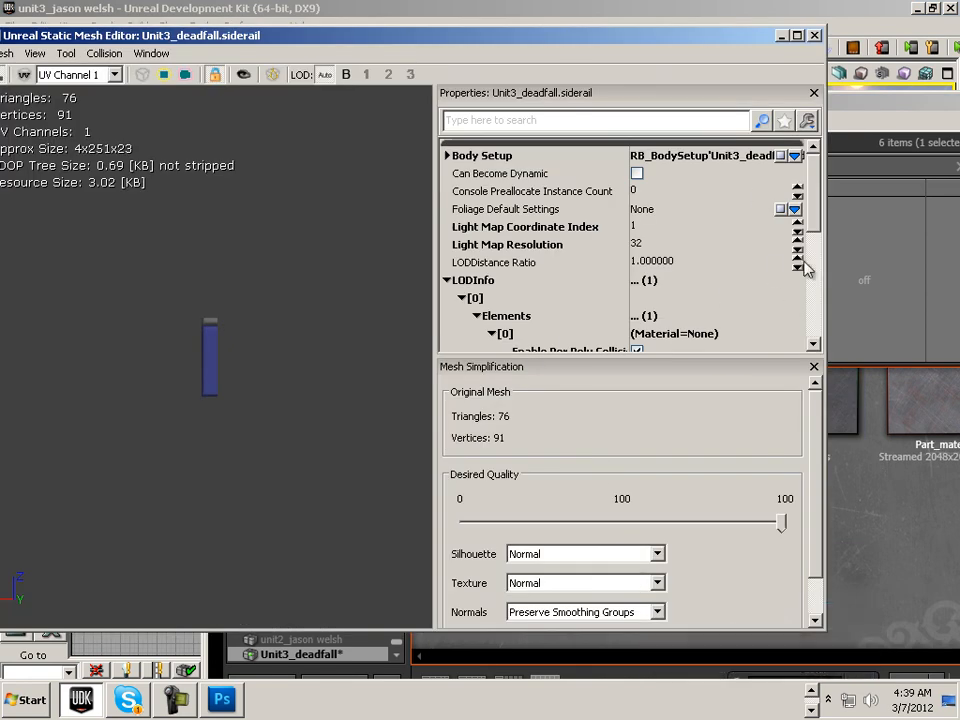
{"action": "scroll", "coordinate": [816, 221], "scroll_direction": "down", "scroll_amount": 3}
{"action": "left_click", "coordinate": [872, 508]}
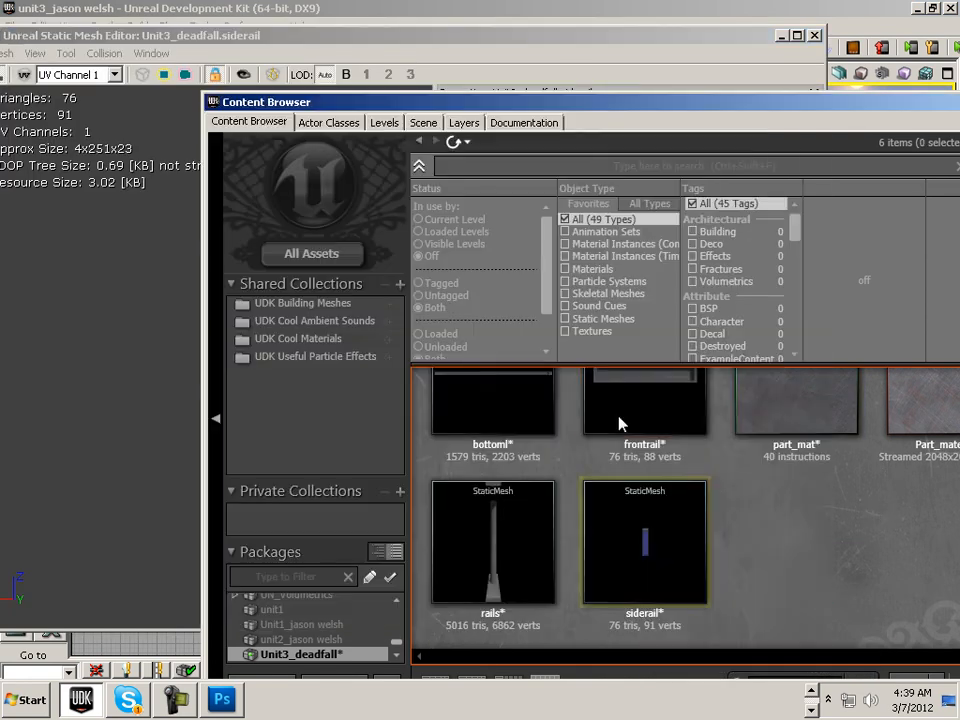
{"action": "mouse_move", "coordinate": [628, 512]}
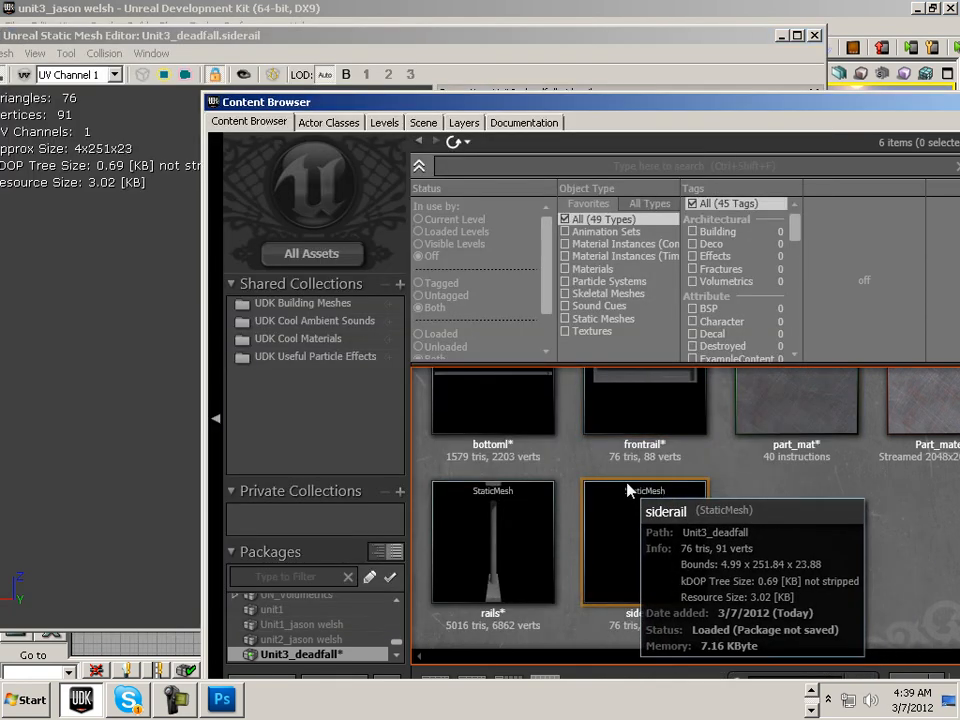